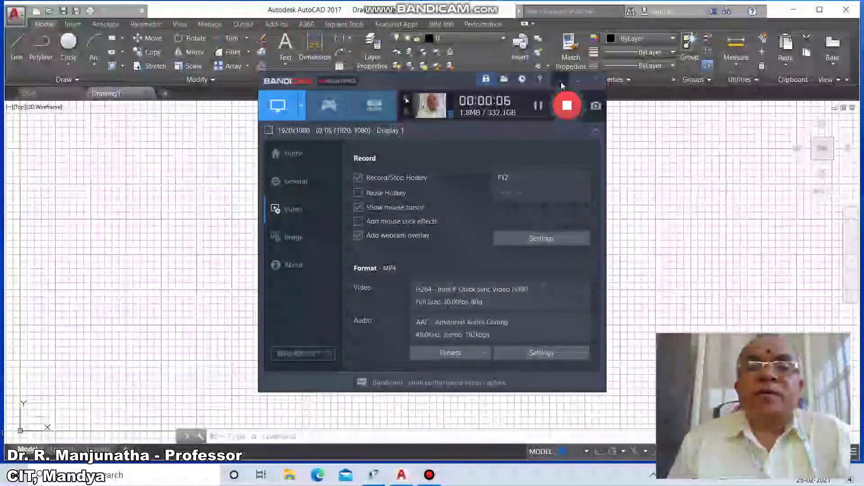
# - Turn off the drawing grid and turn on ortho mode
pyautogui.click(561, 82)
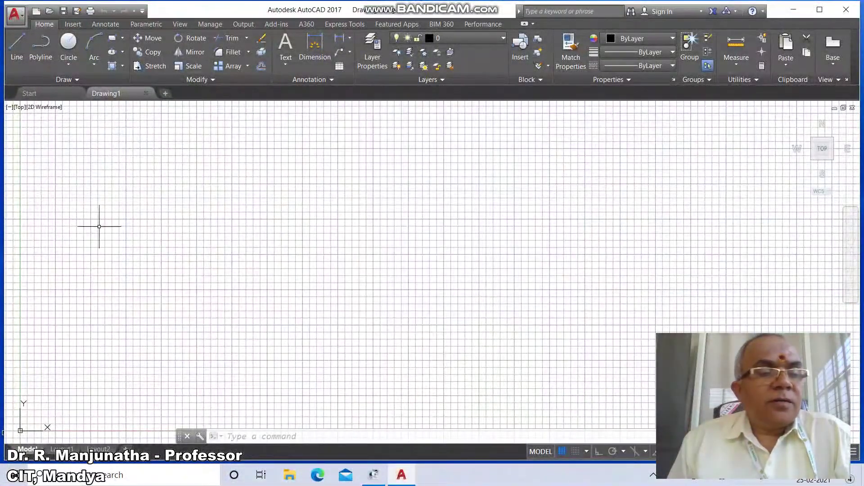
pyautogui.click(562, 452)
pyautogui.click(599, 452)
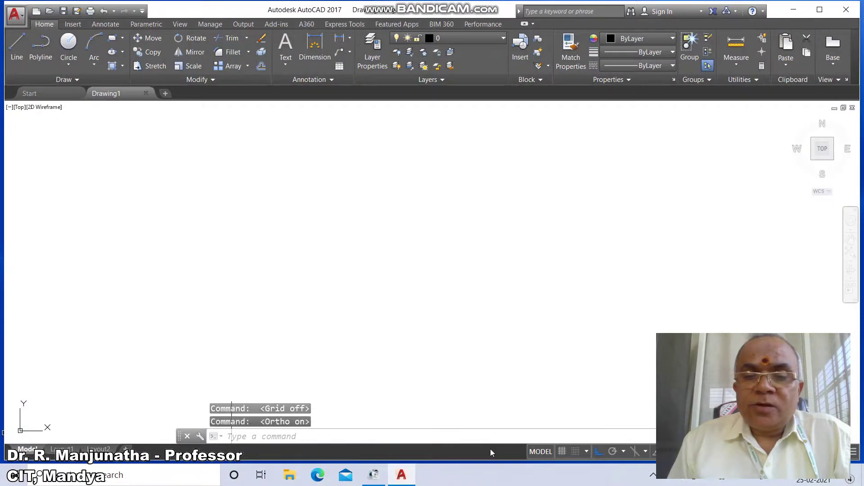
# - Set the drawing limits with the default lower left corner and the upper right corner at 297,210
pyautogui.click(243, 436)
pyautogui.write('LIMITS')
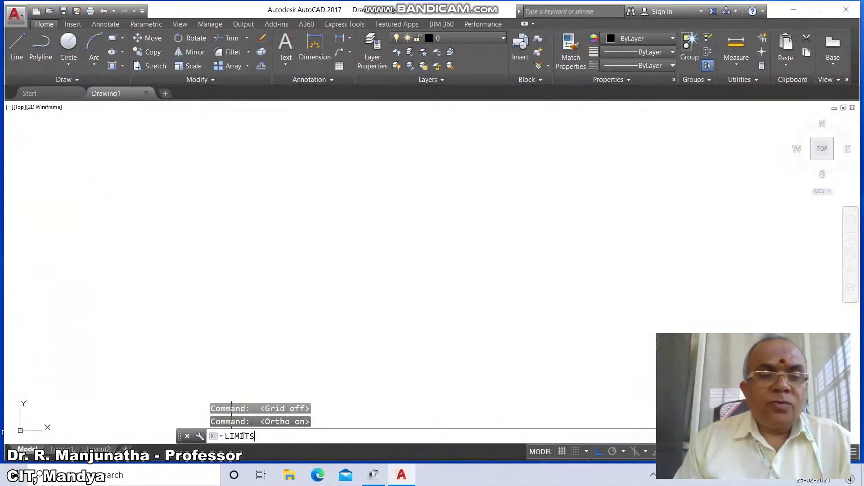
pyautogui.press('Return')
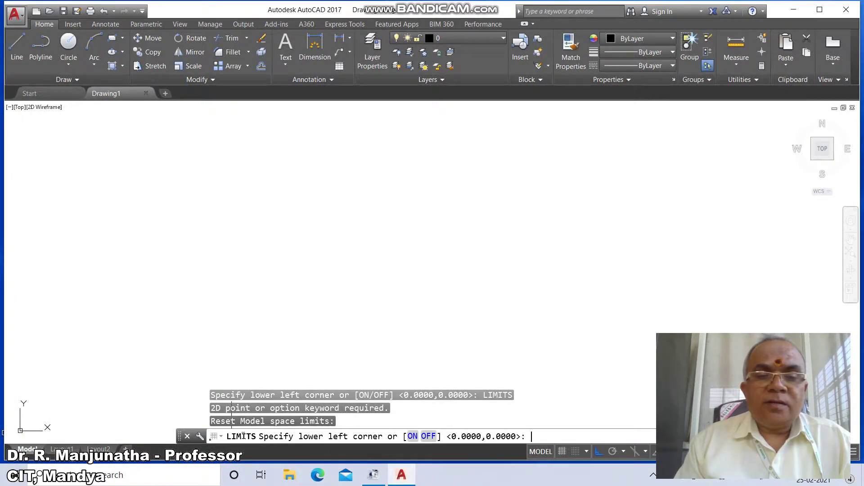
pyautogui.press('Return')
pyautogui.write('297')
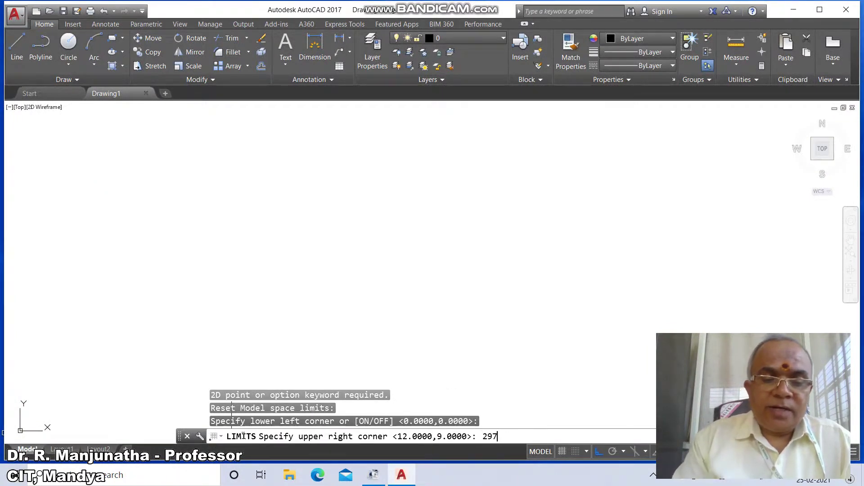
pyautogui.write(',210')
pyautogui.press('Return')
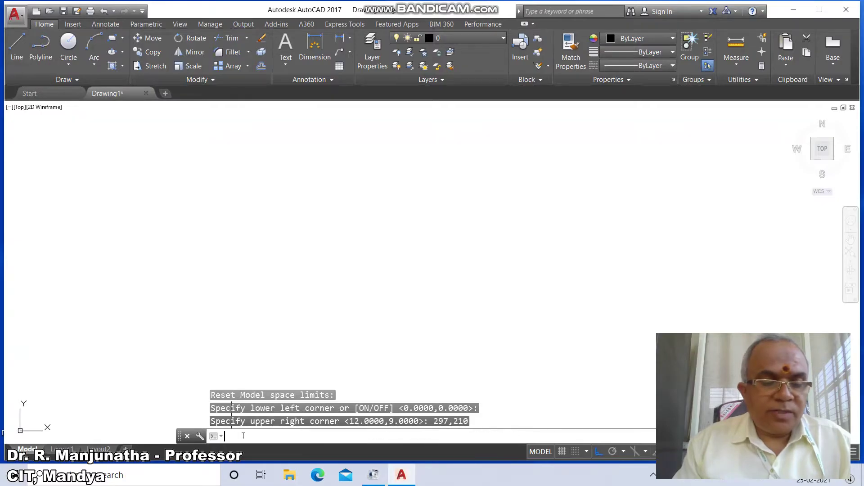
# - Draw a horizontal line about 430 units long near the bottom of the drawing area and a vertical line upward from its right end
pyautogui.write('Z')
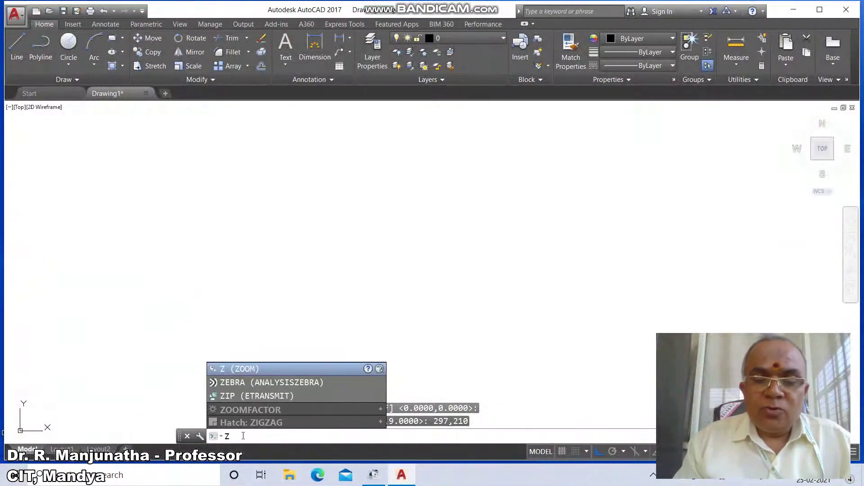
pyautogui.press('Return')
pyautogui.write('A')
pyautogui.press('Return')
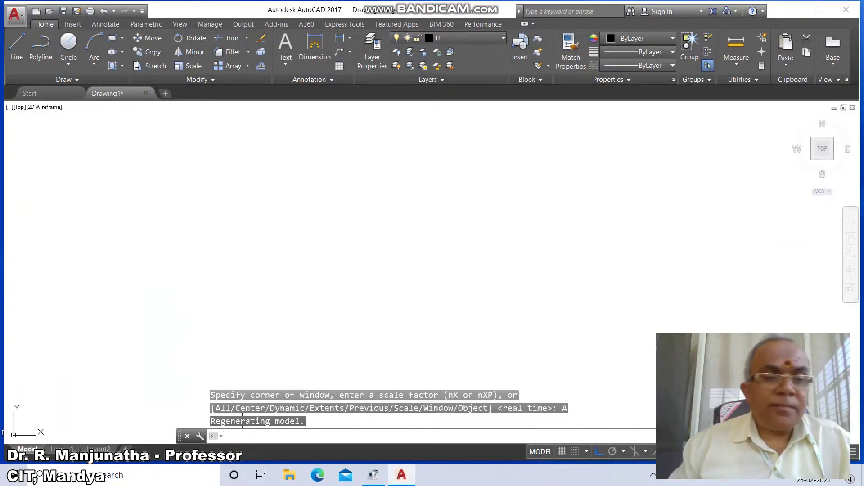
pyautogui.write('L')
pyautogui.press('Return')
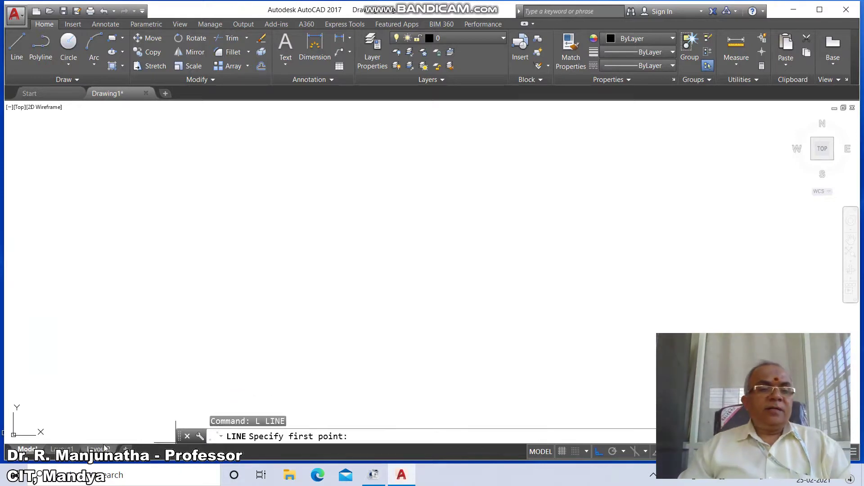
pyautogui.click(33, 385)
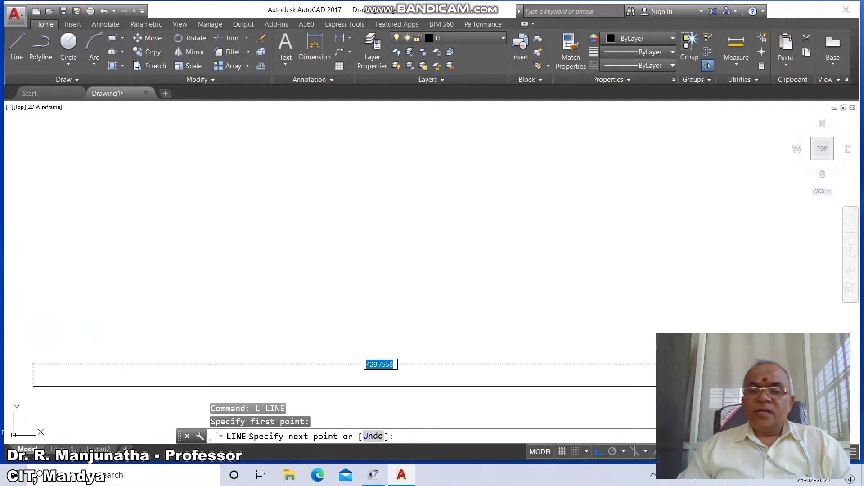
pyautogui.click(741, 386)
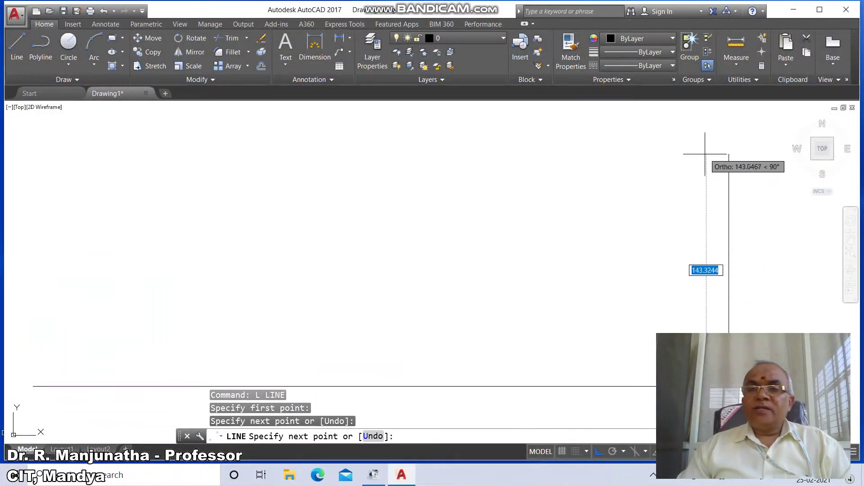
pyautogui.click(701, 114)
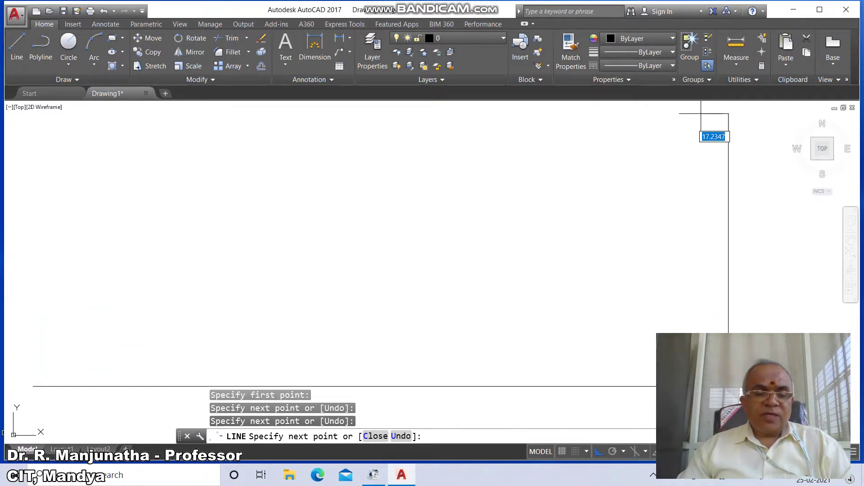
# - Offset the vertical line 297 units to the left
pyautogui.write('c')
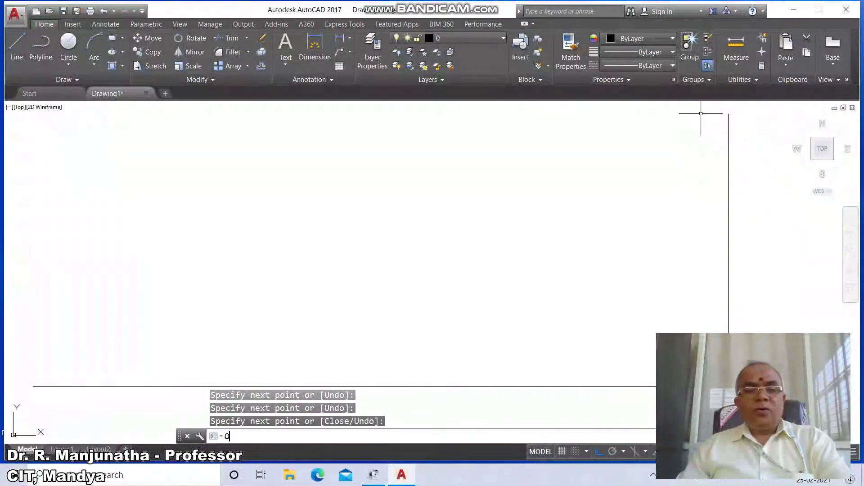
pyautogui.press('Return')
pyautogui.write('297')
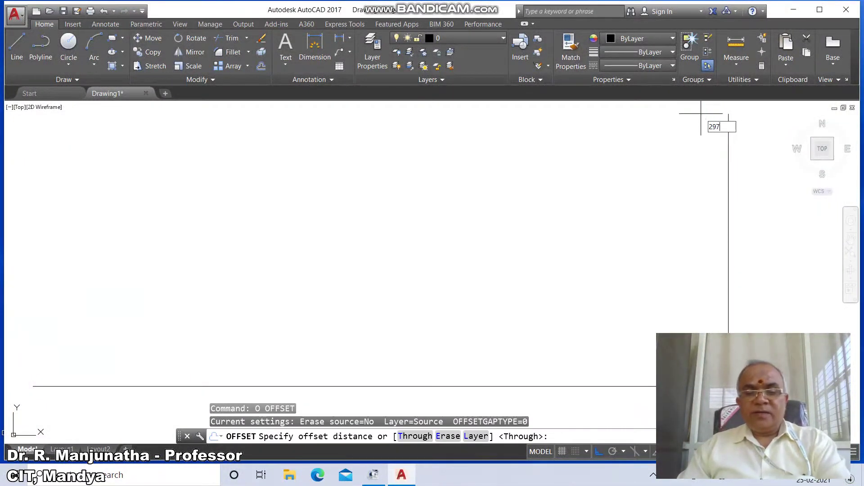
pyautogui.press('Return')
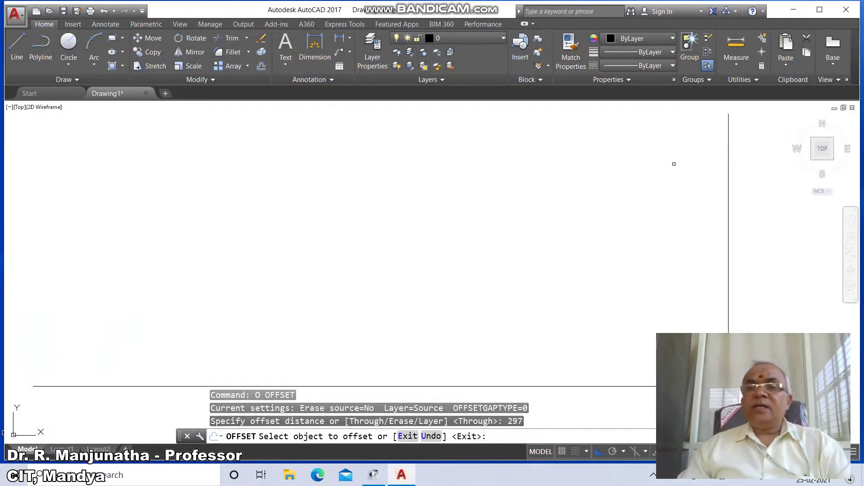
pyautogui.click(729, 198)
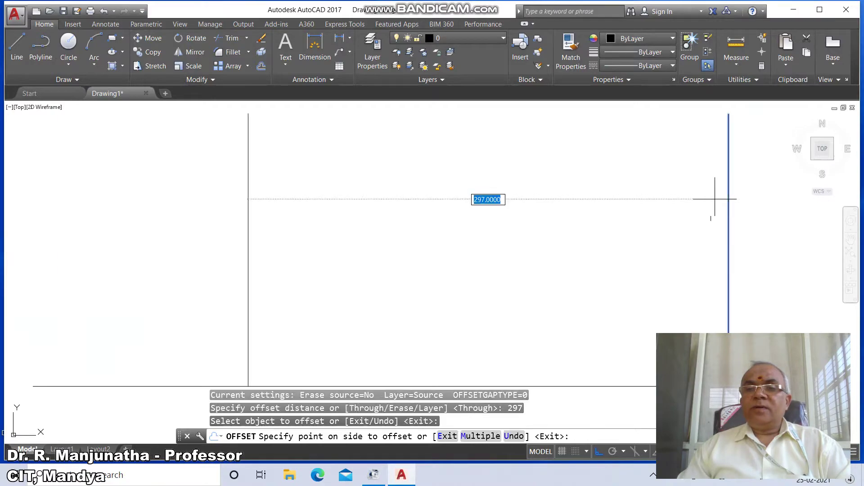
pyautogui.click(597, 219)
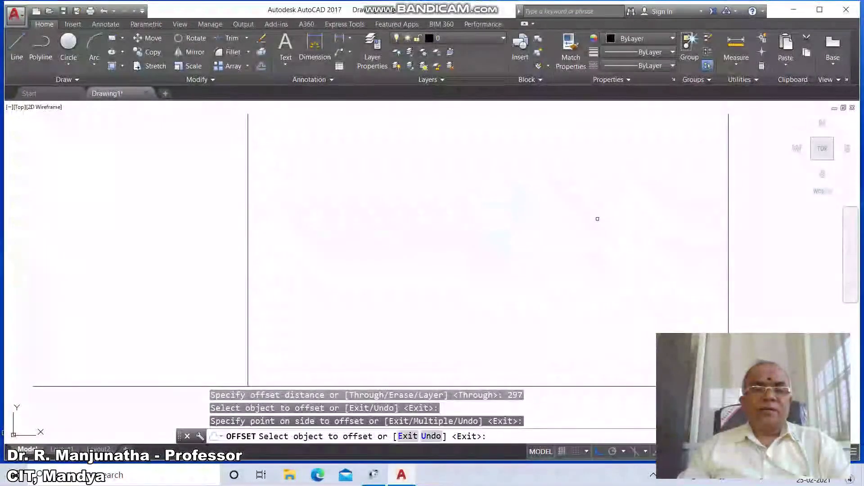
pyautogui.press('Return')
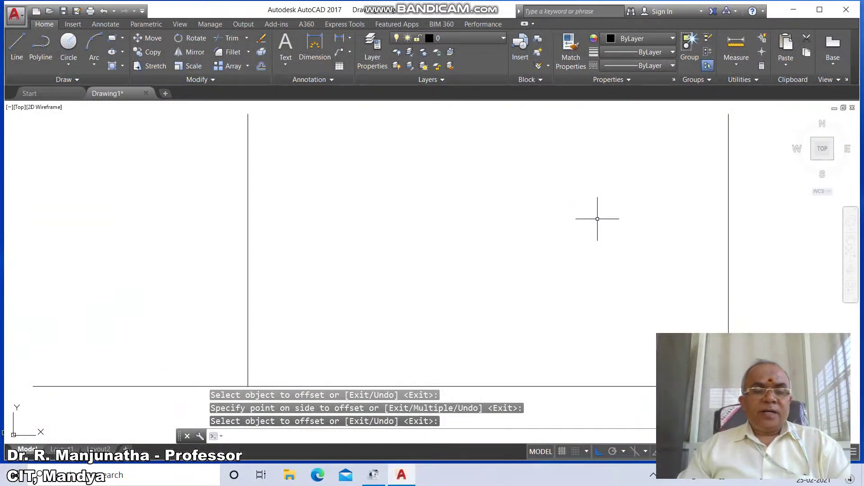
# - Offset the bottom horizontal line 210 units upward
pyautogui.press('Return')
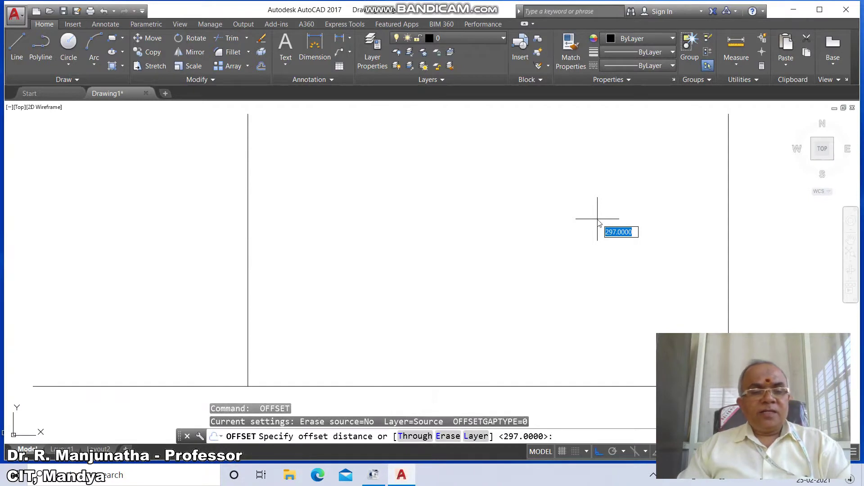
pyautogui.write('210')
pyautogui.press('Return')
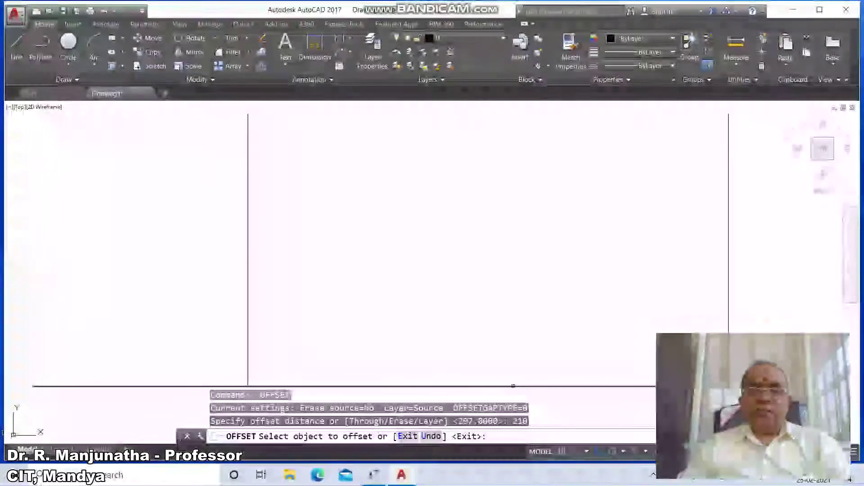
pyautogui.click(513, 381)
pyautogui.click(531, 299)
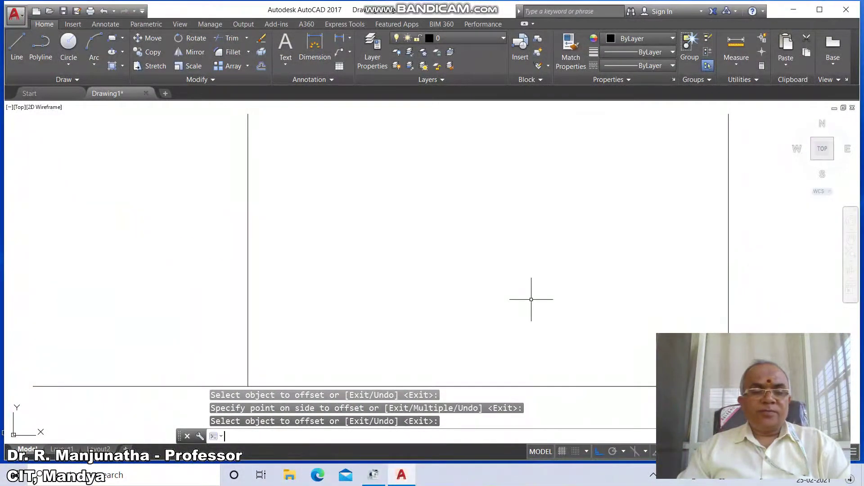
# - Fillet the left vertical line and the bottom line with zero radius to form the frame's sharp lower left corner
pyautogui.write('Z')
pyautogui.press('Return')
pyautogui.write('E')
pyautogui.press('Return')
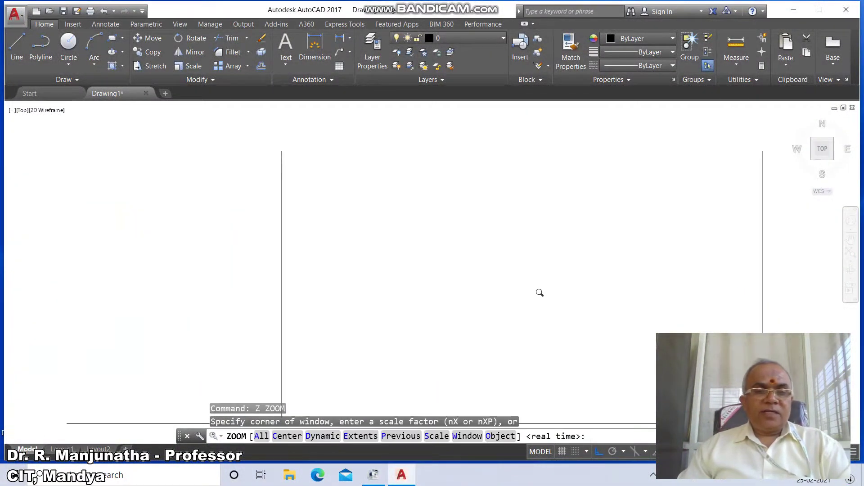
pyautogui.press('Return')
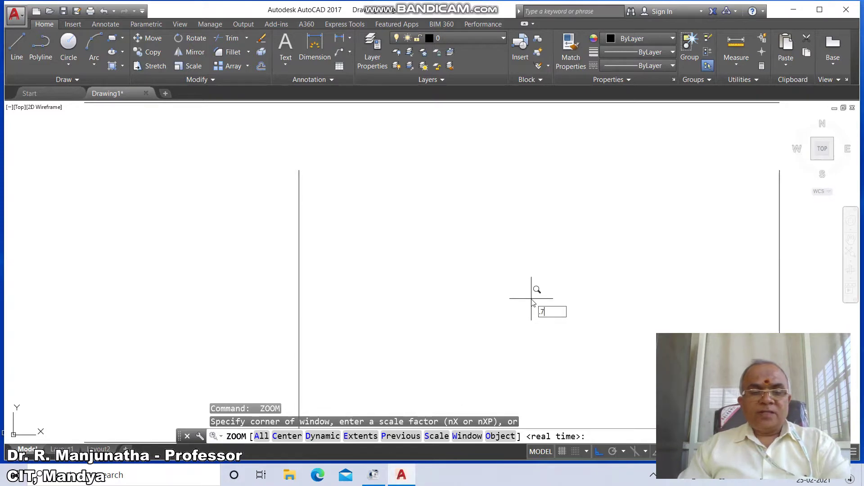
pyautogui.write('.7x')
pyautogui.press('Return')
pyautogui.write('F')
pyautogui.press('Return')
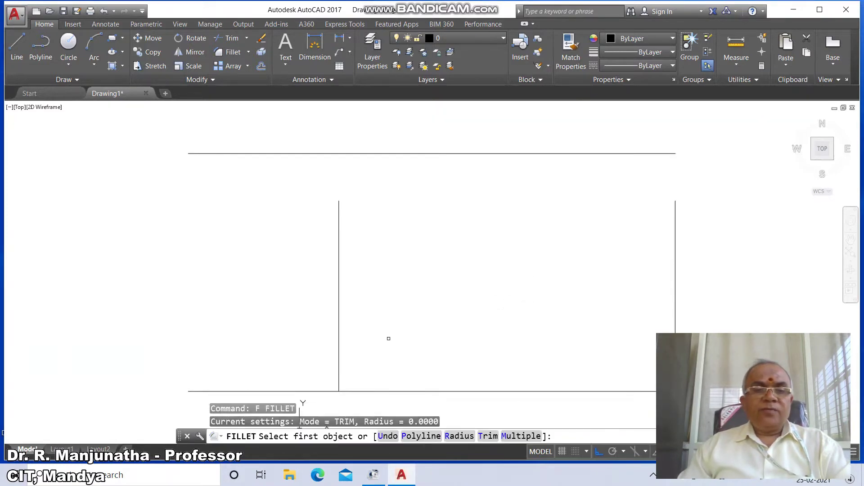
pyautogui.click(338, 359)
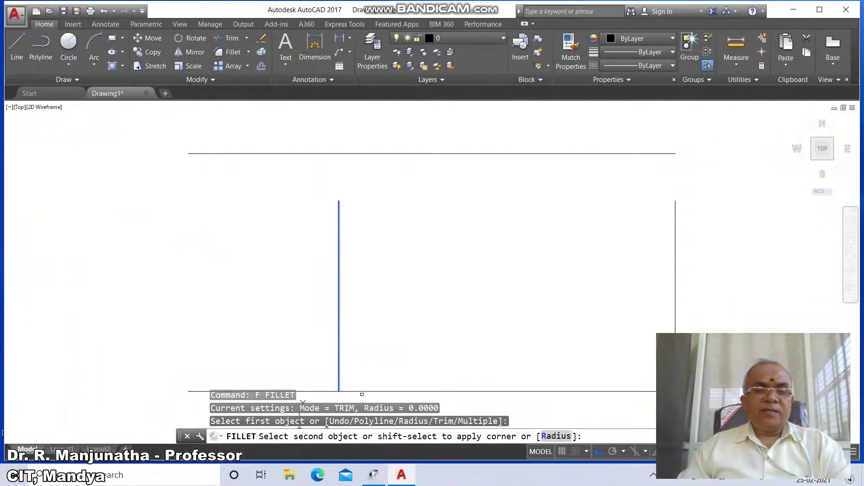
pyautogui.click(363, 392)
# - Close the frame's upper left and upper right corners with zero-radius fillets between the top line and both vertical lines
pyautogui.press('Return')
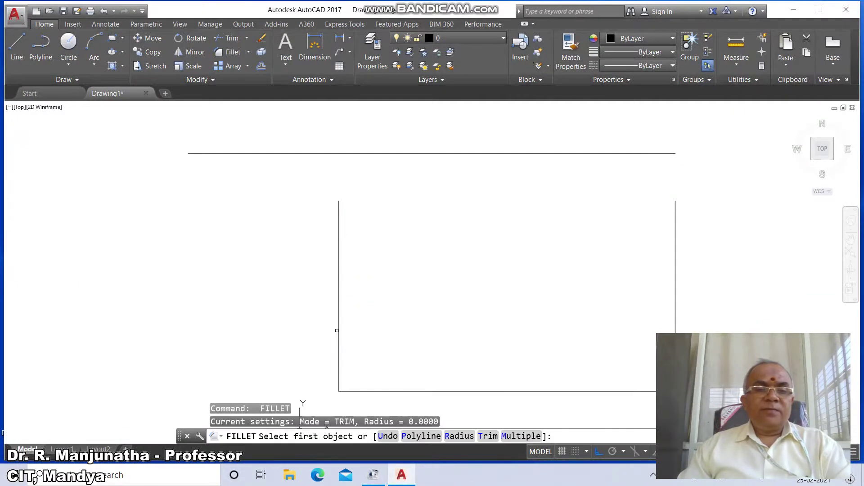
pyautogui.click(337, 331)
pyautogui.click(388, 154)
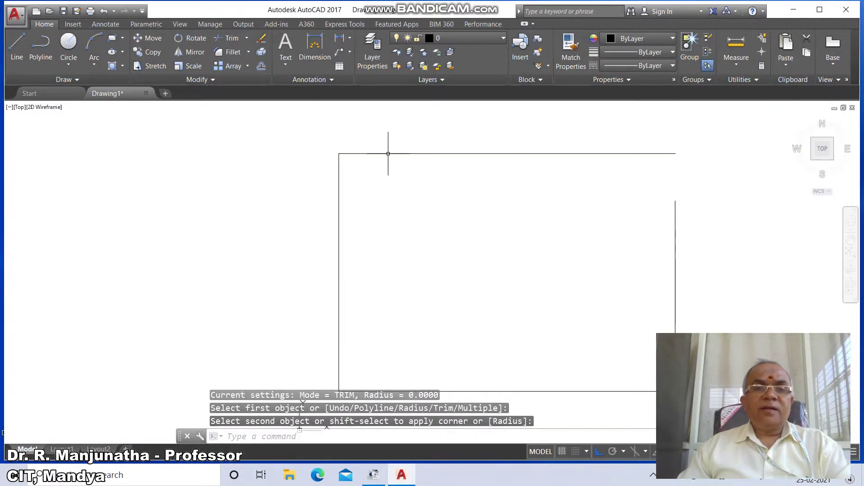
pyautogui.press('Return')
pyautogui.click(409, 153)
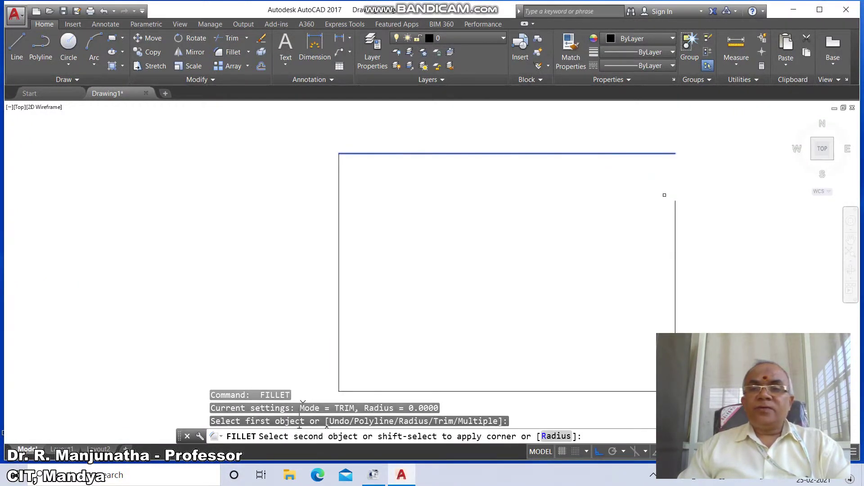
pyautogui.click(674, 205)
# - Start a single-line text just inside the frame's upper left corner with a height of 4 and a rotation of 0
pyautogui.write('Z')
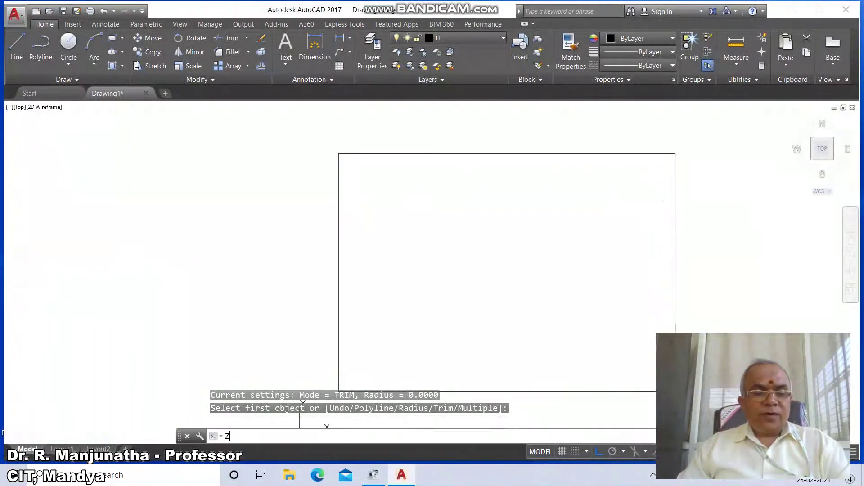
pyautogui.press('Return')
pyautogui.write('W')
pyautogui.press('Return')
pyautogui.click(316, 137)
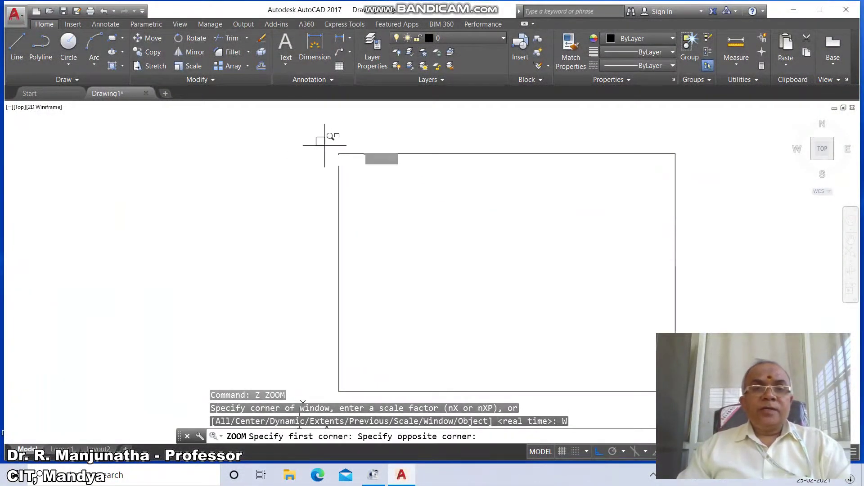
pyautogui.click(686, 294)
pyautogui.write('DT')
pyautogui.press('Return')
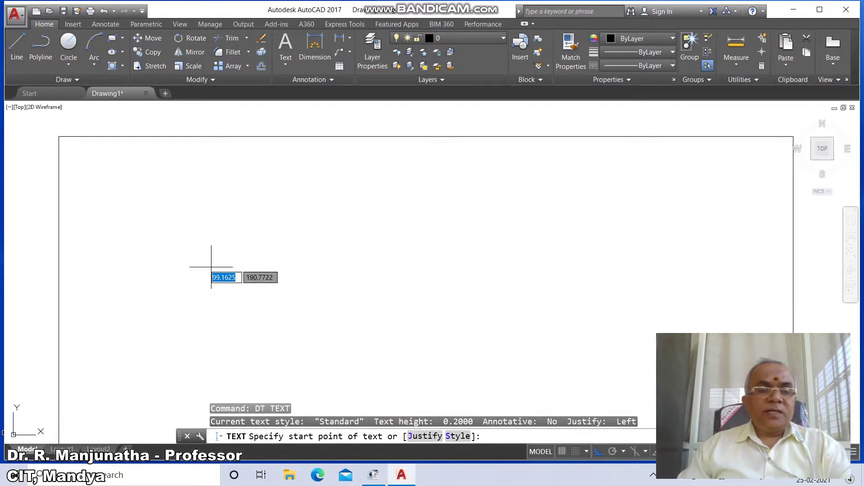
pyautogui.click(66, 156)
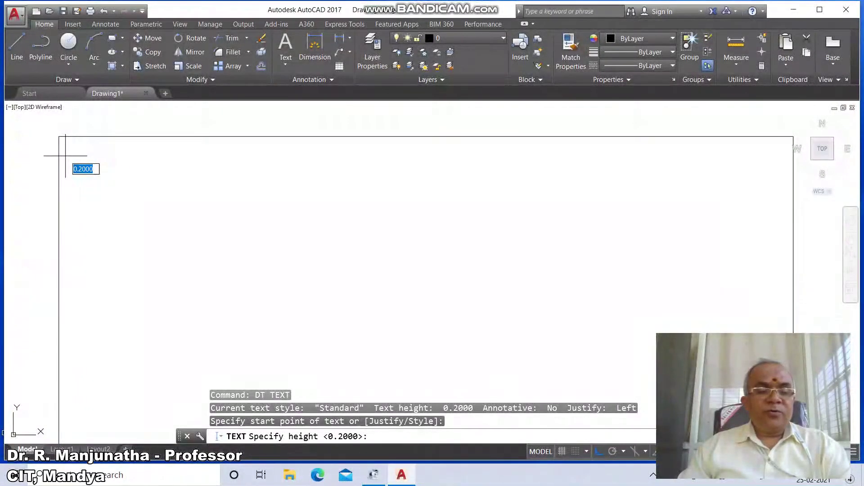
pyautogui.write('4')
pyautogui.press('Return')
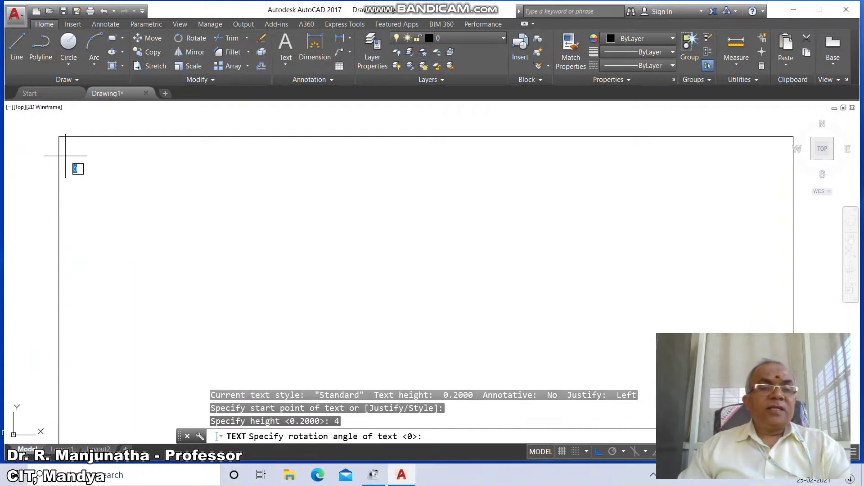
pyautogui.press('Return')
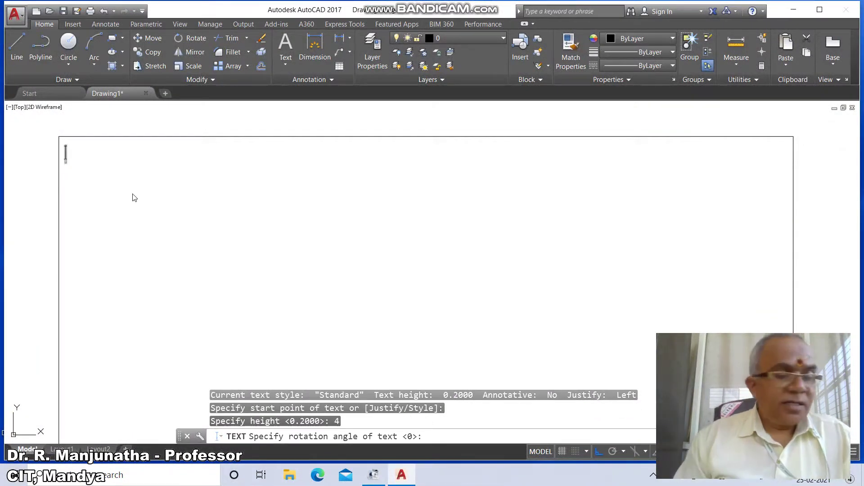
# - Begin the problem statement with "119. A mirror 30 mm x 40 mm is inclined to the wall such"
pyautogui.write('119. ')
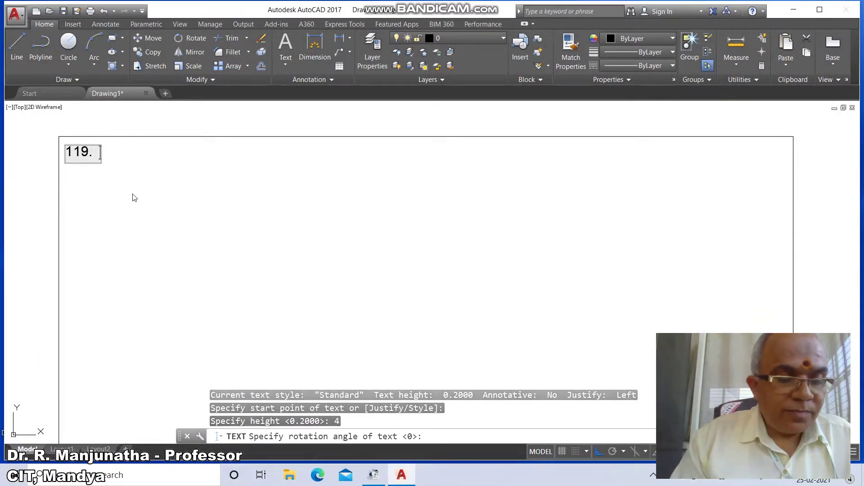
pyautogui.write('A mirror ')
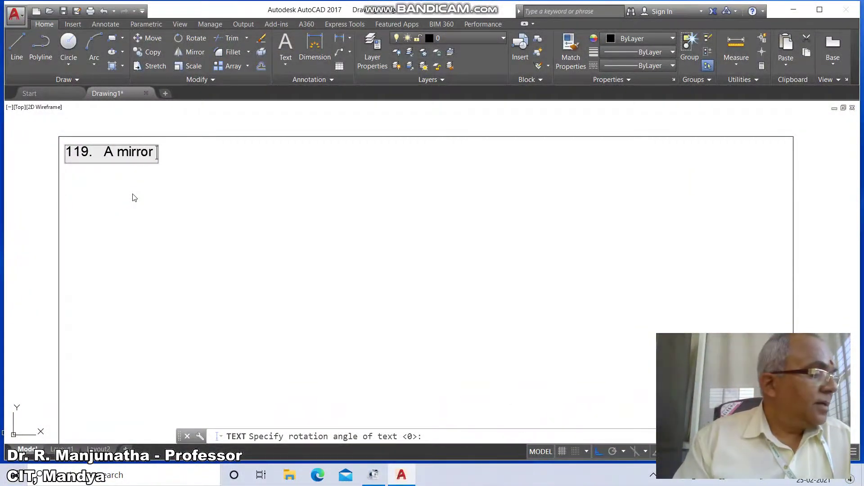
pyautogui.write('30 mm x ')
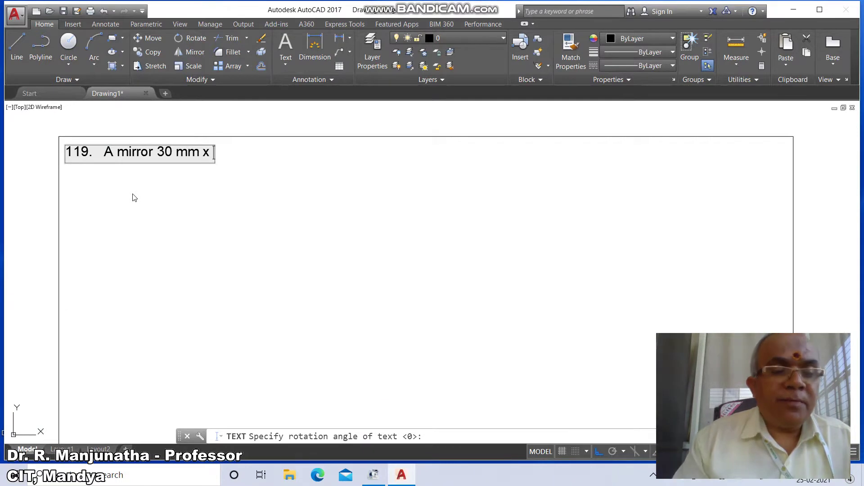
pyautogui.write('40 m')
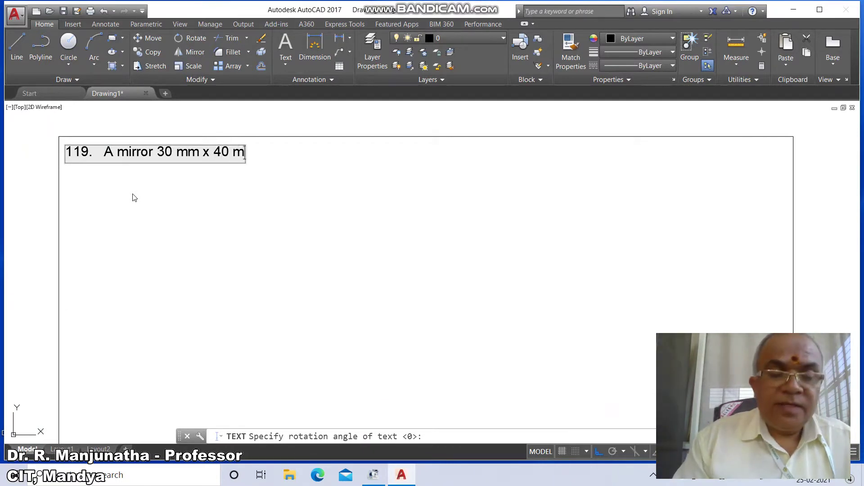
pyautogui.write('m is inclined to the wass')
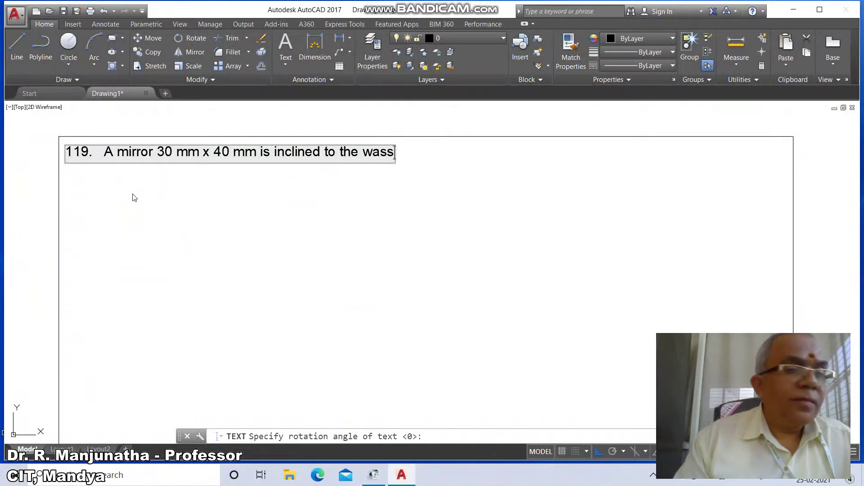
pyautogui.press('BackSpace')
pyautogui.press('BackSpace')
pyautogui.write('ll such ')
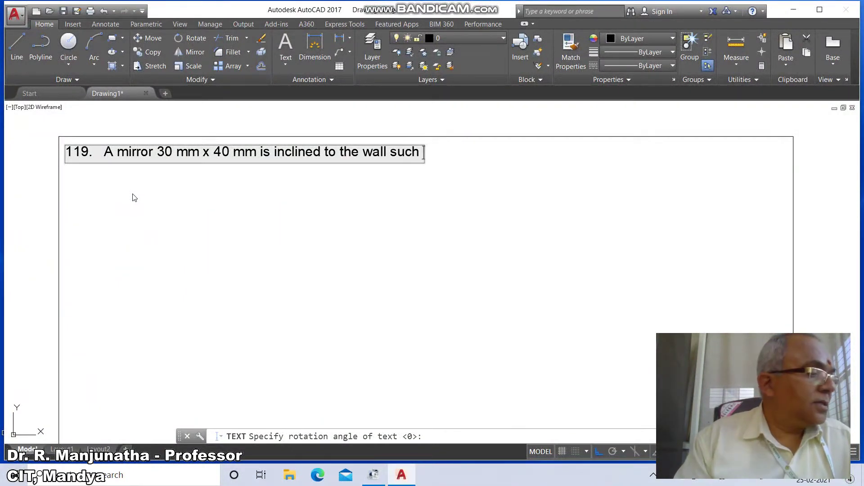
# - Complete the statement's first line with "that its front view is a square of 30 mm side. The longer"
pyautogui.write('that its front')
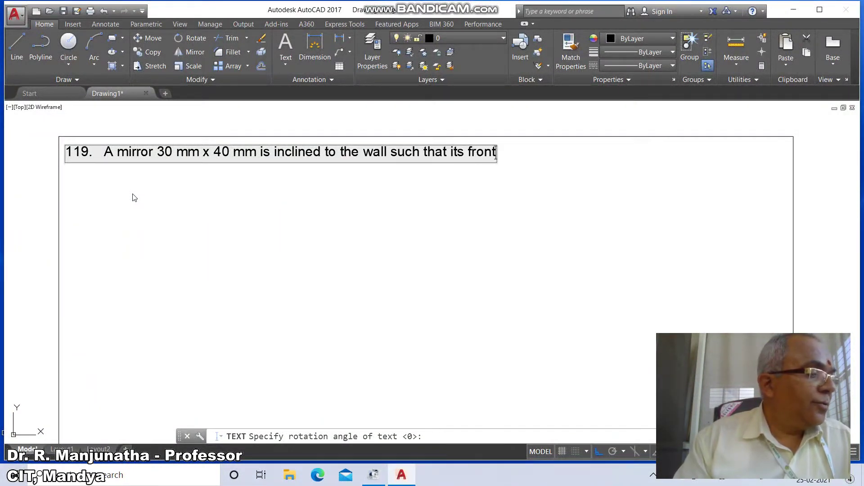
pyautogui.write(' view is a sq')
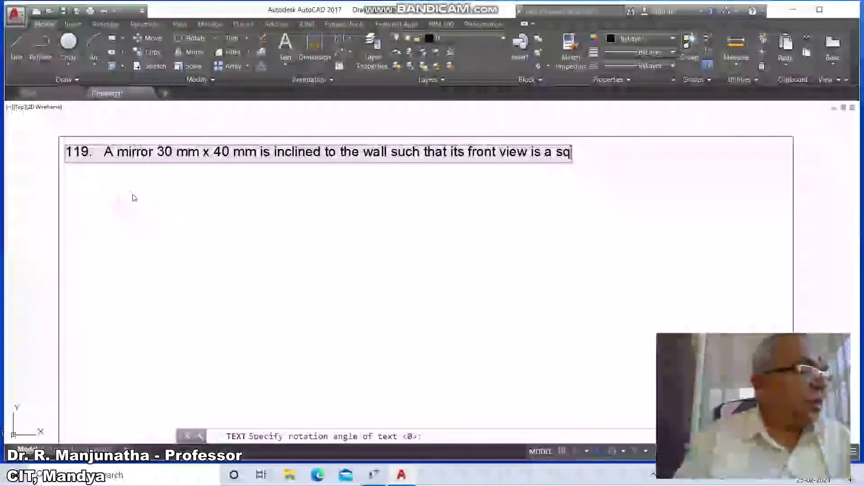
pyautogui.write('uare of 30 mm side')
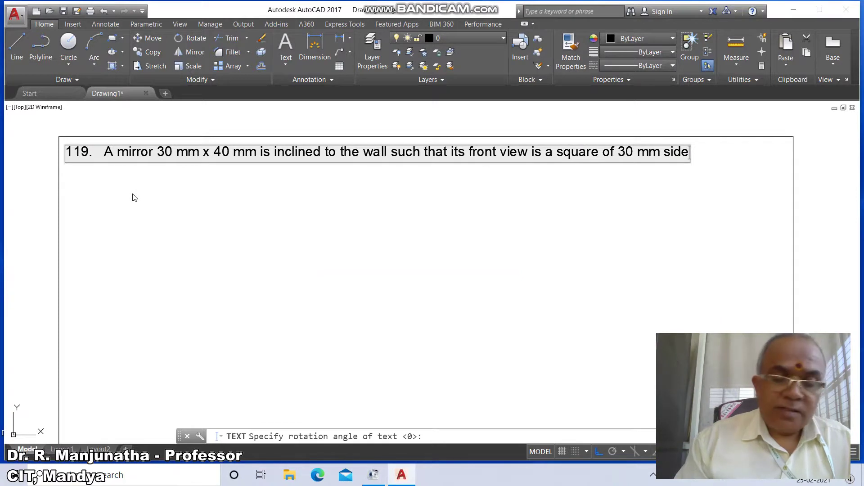
pyautogui.write('.  The')
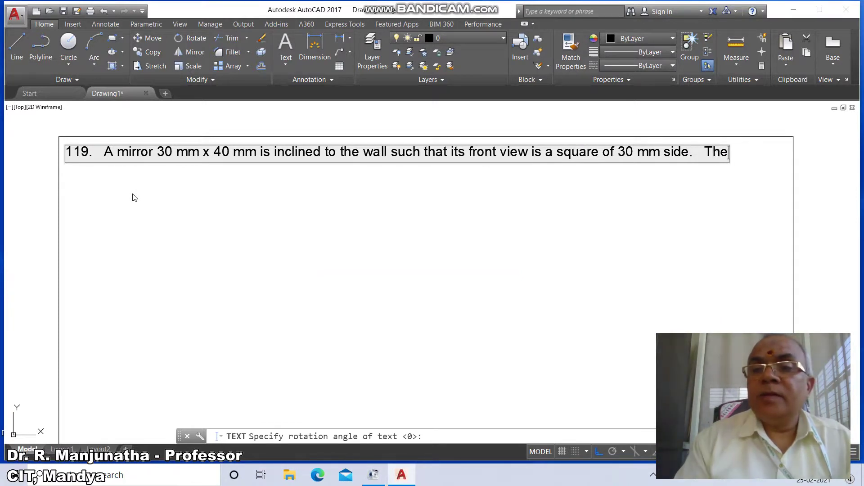
pyautogui.write(' longer')
pyautogui.press('Return')
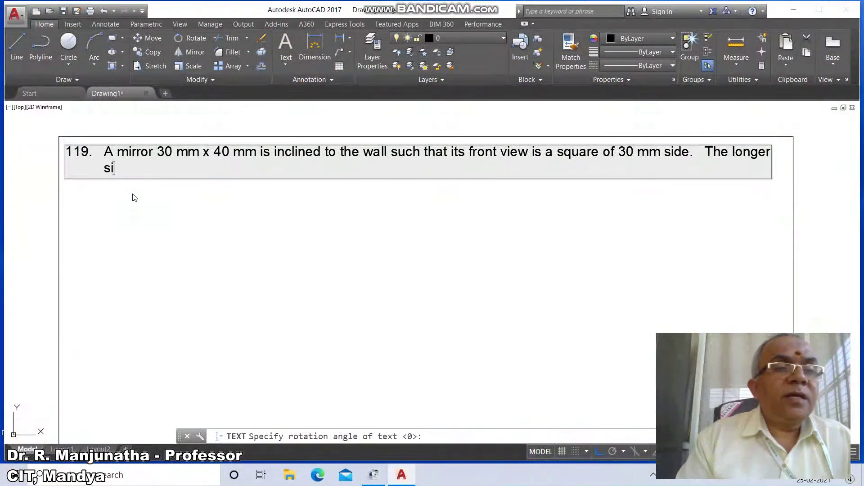
# - Write "side of the mirror appear perpendicular to both HP and VP." on the second line, indented under the first line's wording
pyautogui.write('side of th')
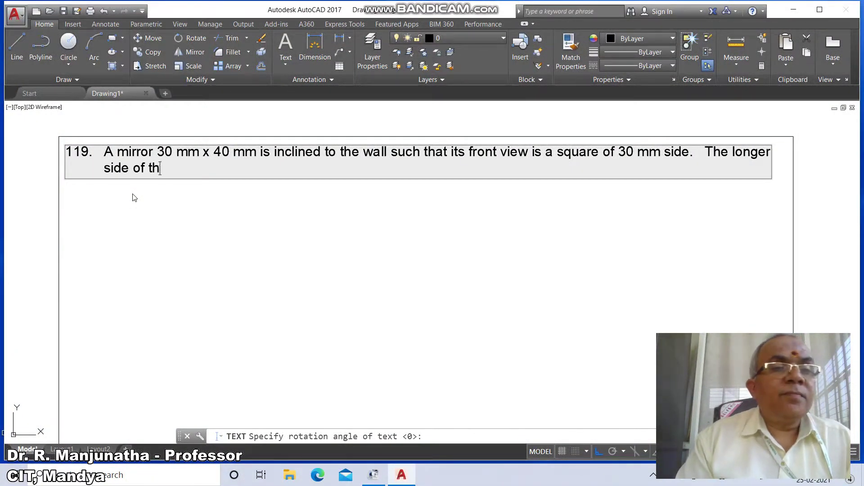
pyautogui.write('e mirror app')
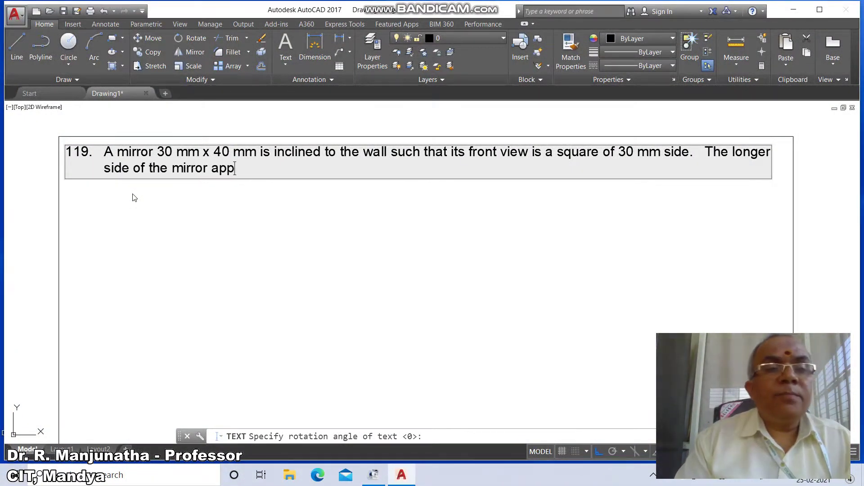
pyautogui.write('ear perpe')
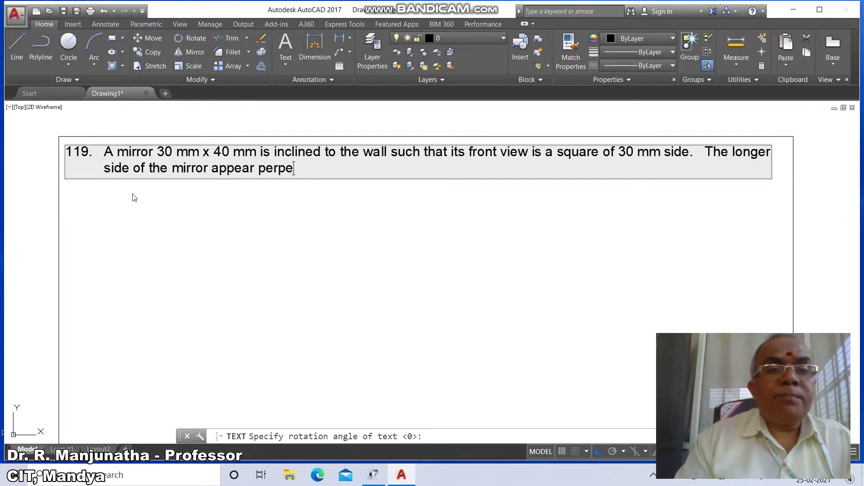
pyautogui.write('ndicular to')
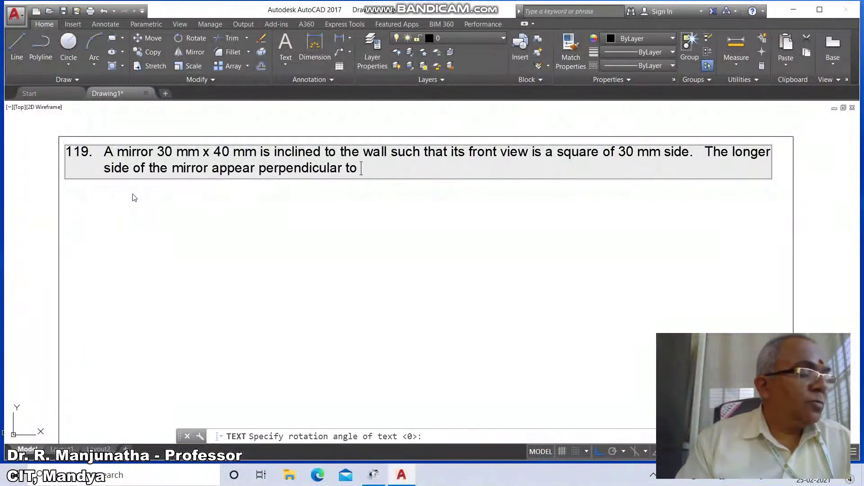
pyautogui.write(' both HP and V')
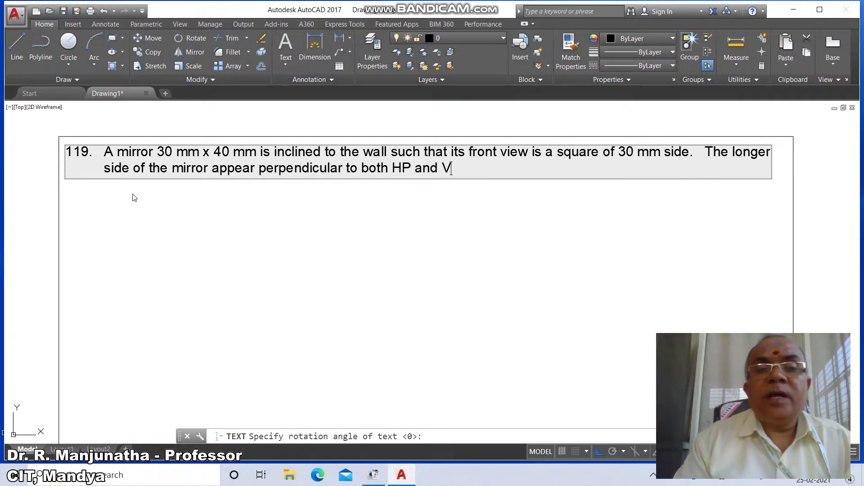
pyautogui.write('P.   F')
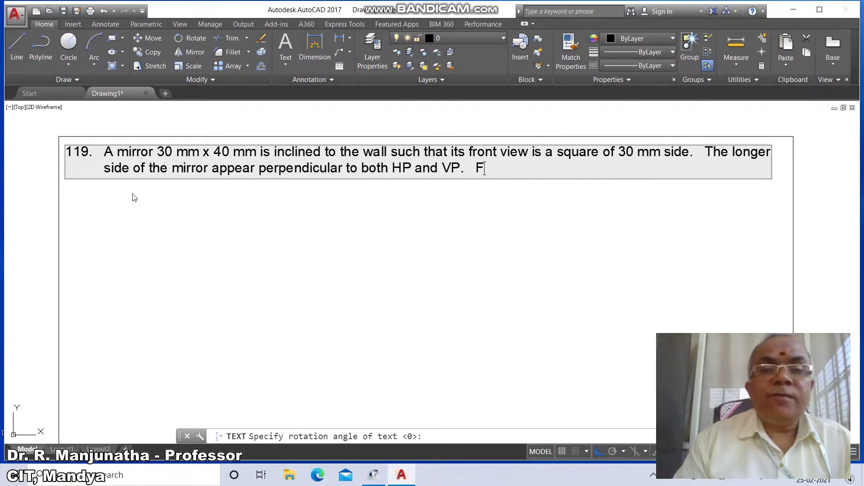
# - Finish the problem statement with "Find the inclination of the mirror with the wall." and end the text
pyautogui.write('ind the inclinat')
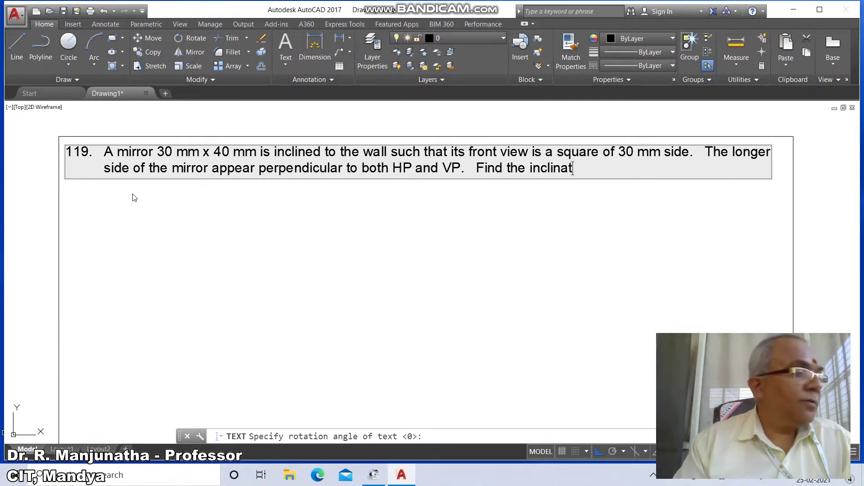
pyautogui.write('ion of the mirro')
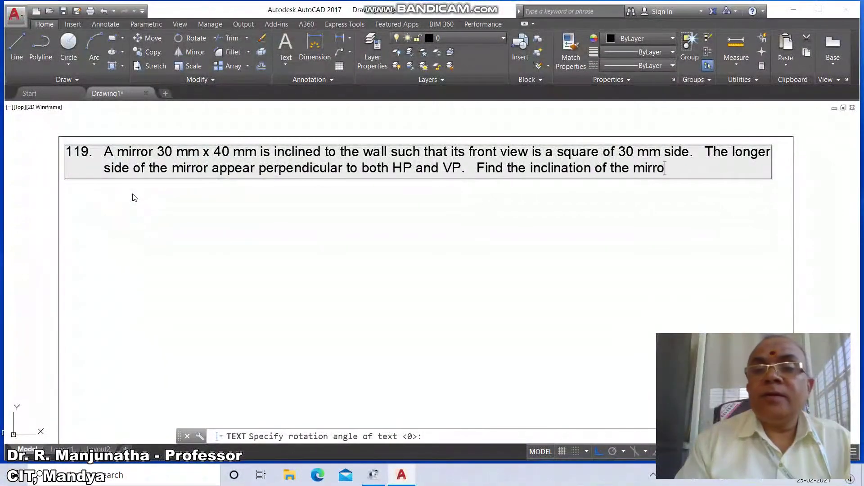
pyautogui.write('r with the wall')
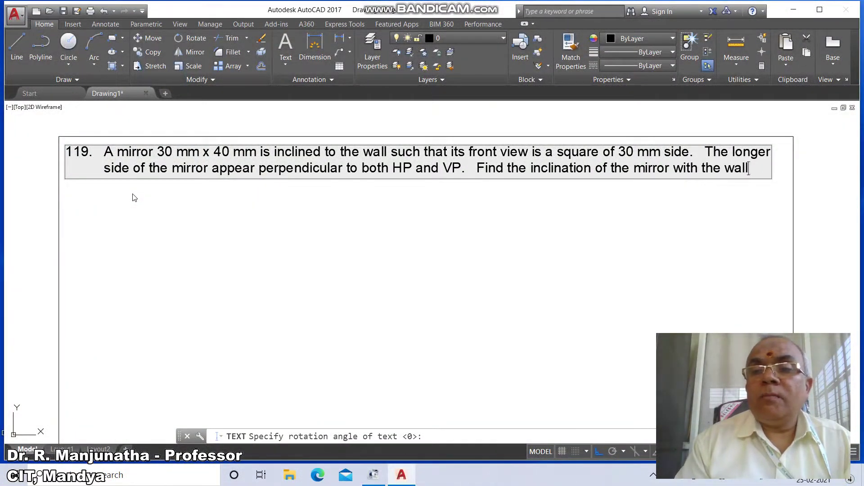
pyautogui.write('.')
pyautogui.press('Return')
pyautogui.press('Return')
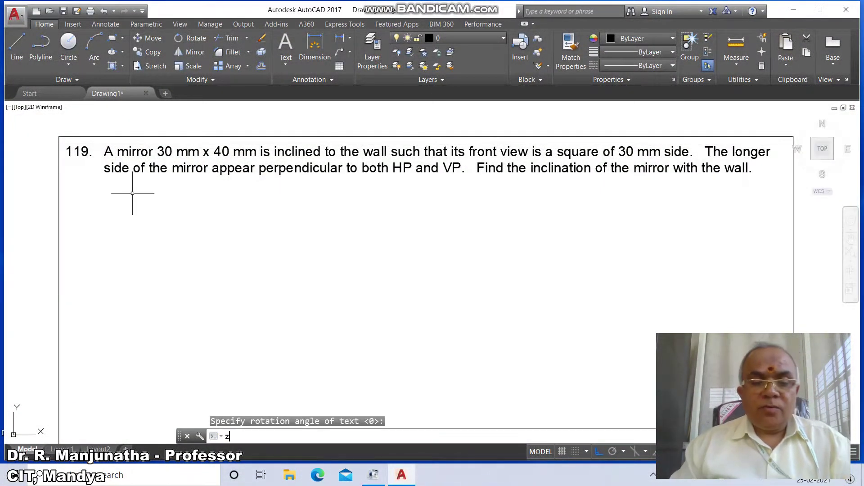
# - Create two new layers named XY and VIEWS
pyautogui.write('Z')
pyautogui.press('Return')
pyautogui.write('p')
pyautogui.press('Return')
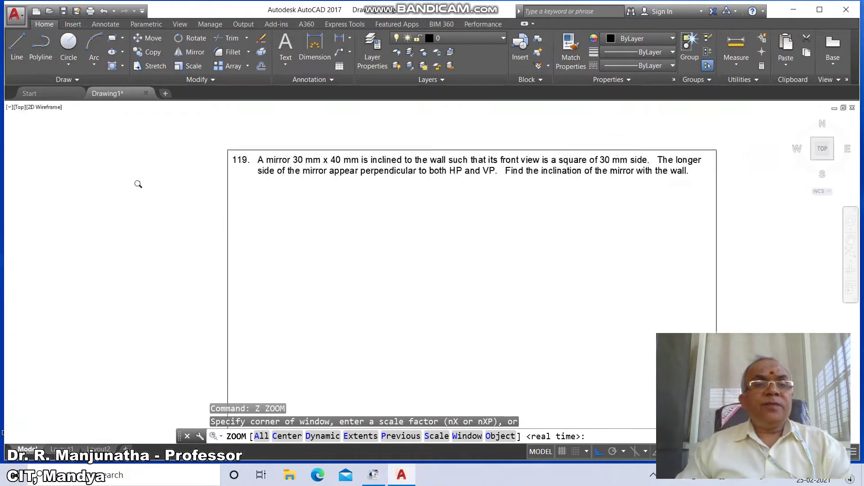
pyautogui.write('La')
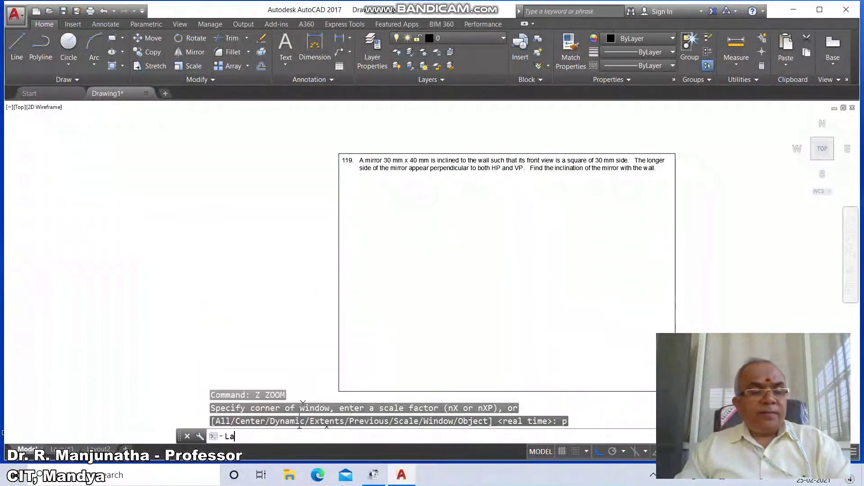
pyautogui.press('Return')
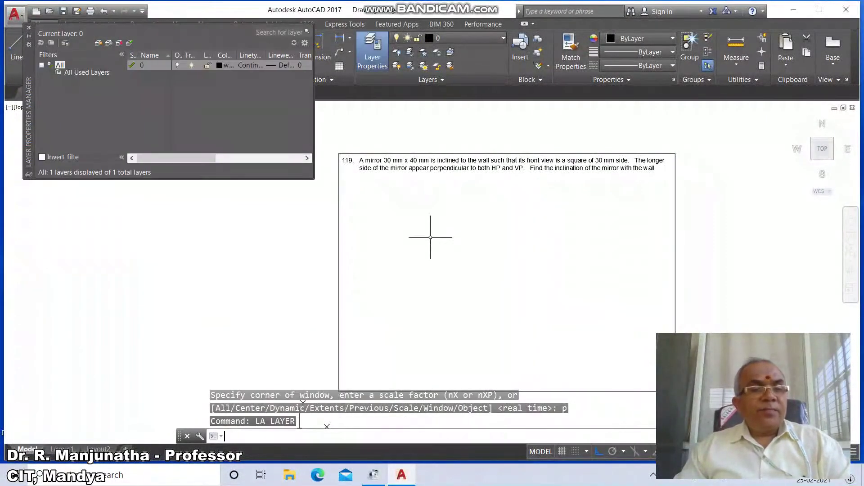
pyautogui.click(98, 43)
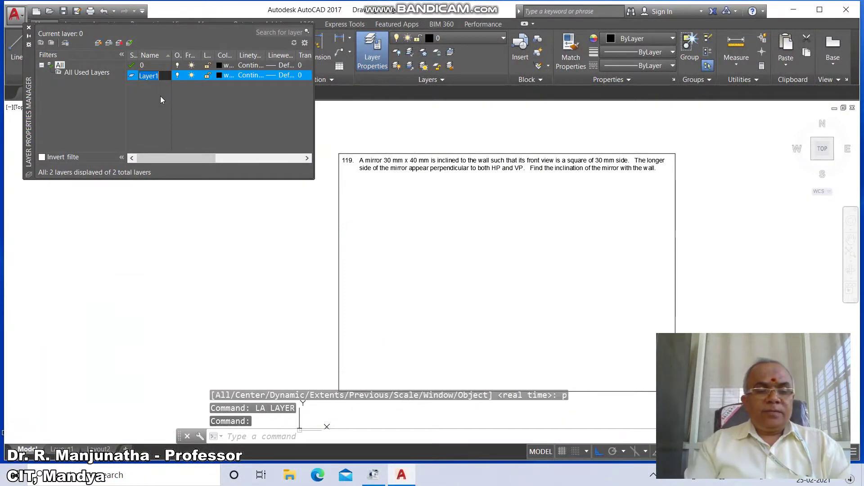
pyautogui.write('XY')
pyautogui.press('Return')
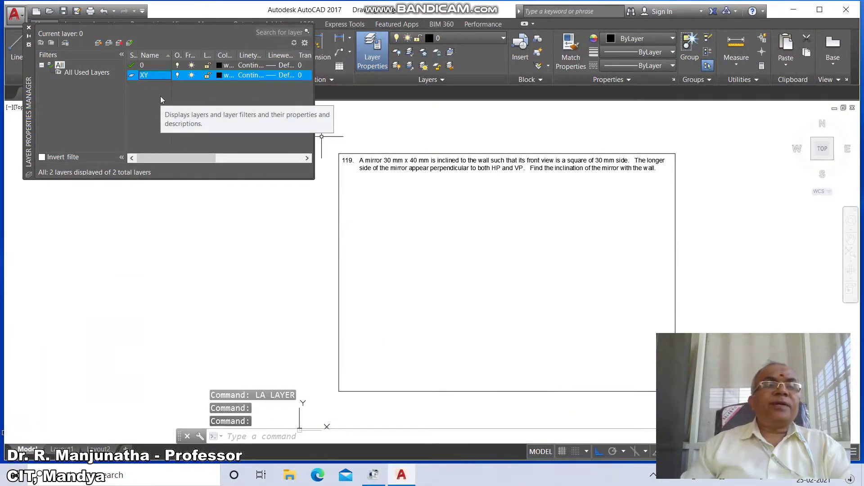
pyautogui.click(98, 42)
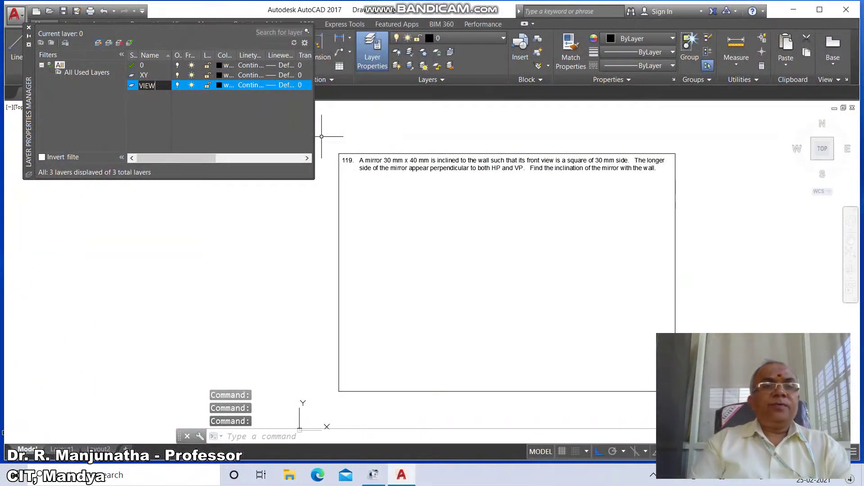
pyautogui.press('Return')
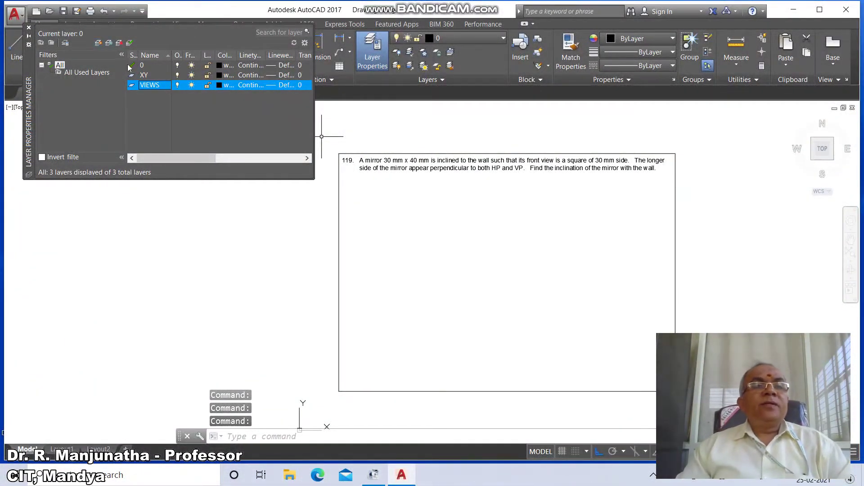
# - Set the lineweight of layer 0 to 0.05 mm and of layer XY to 0.13 mm
pyautogui.click(282, 66)
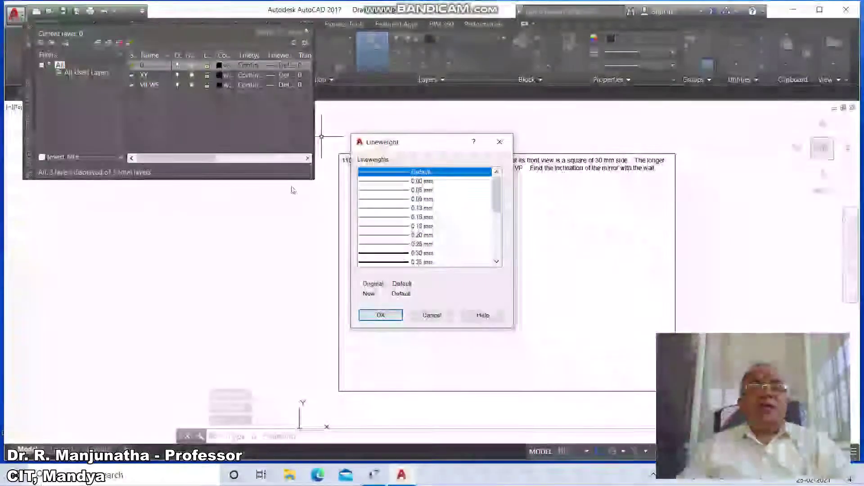
pyautogui.click(396, 190)
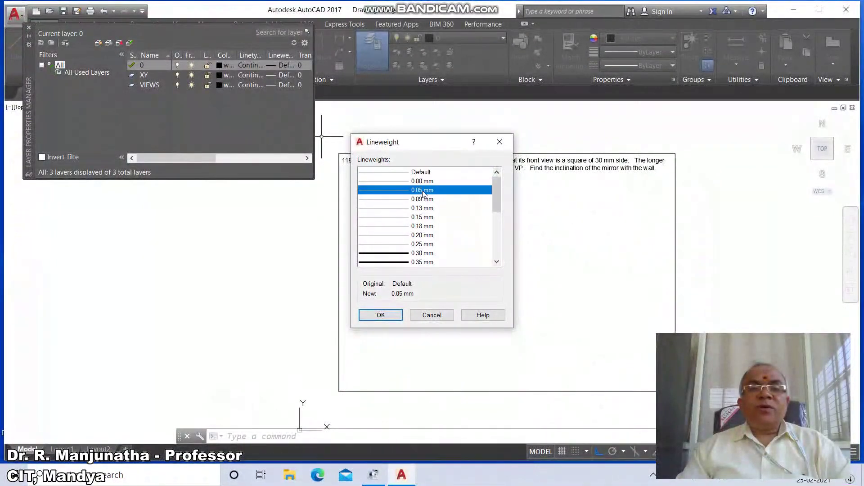
pyautogui.click(381, 316)
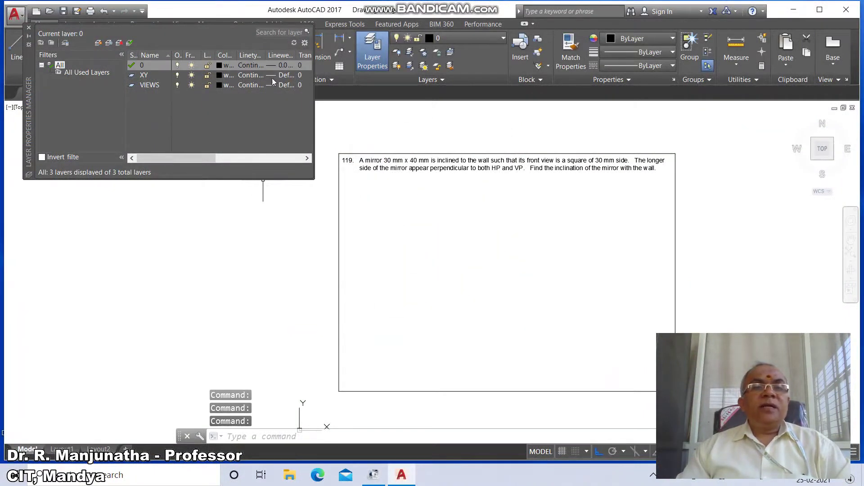
pyautogui.click(287, 75)
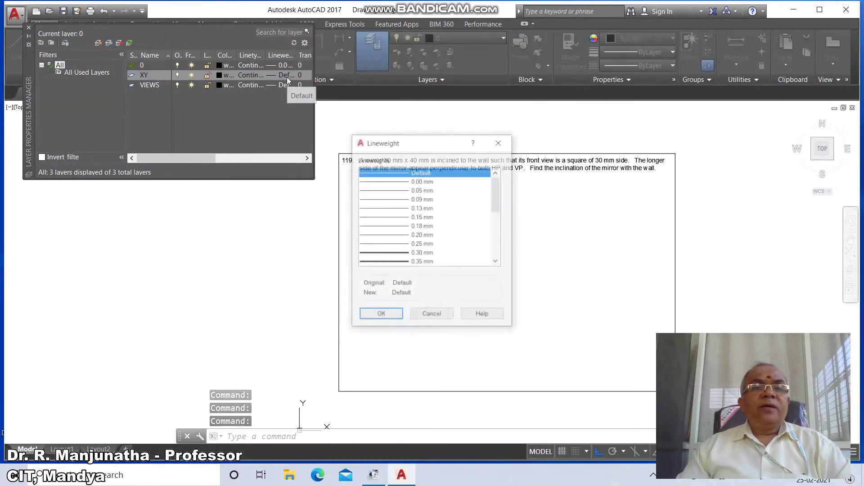
pyautogui.click(426, 217)
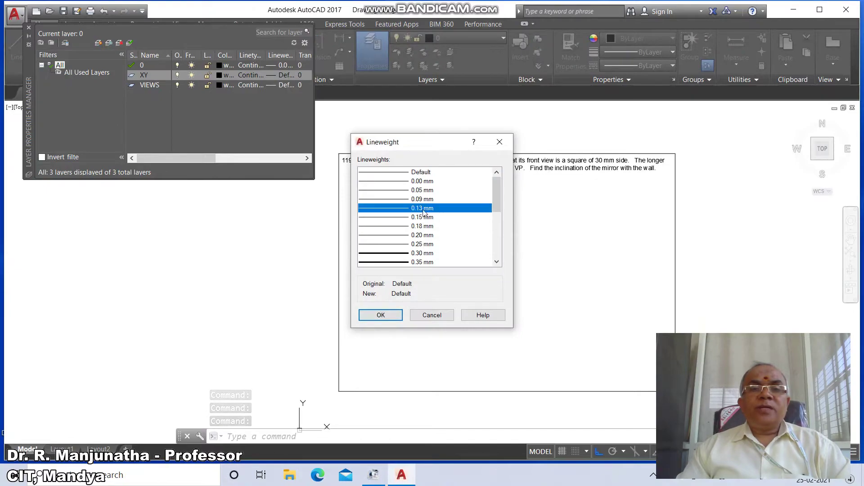
pyautogui.click(387, 314)
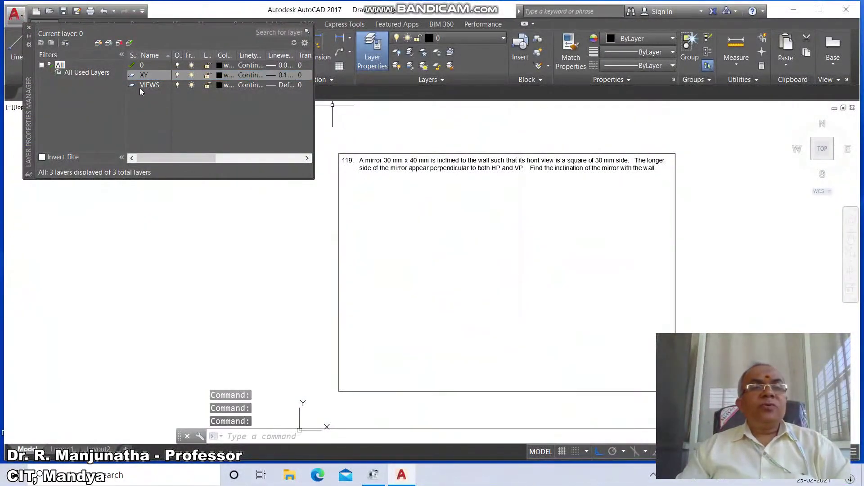
# - Set the VIEWS layer's lineweight to 0.50 mm and close the layer manager
pyautogui.click(284, 84)
pyautogui.click(497, 262)
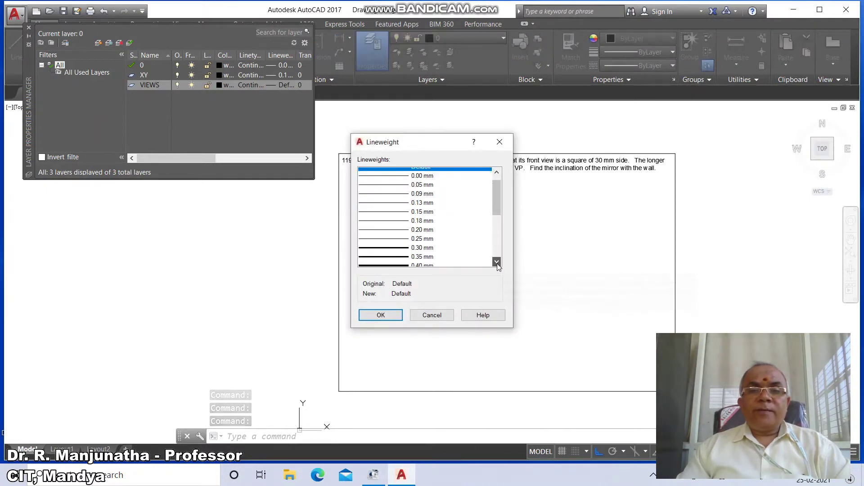
pyautogui.click(497, 262)
pyautogui.click(426, 265)
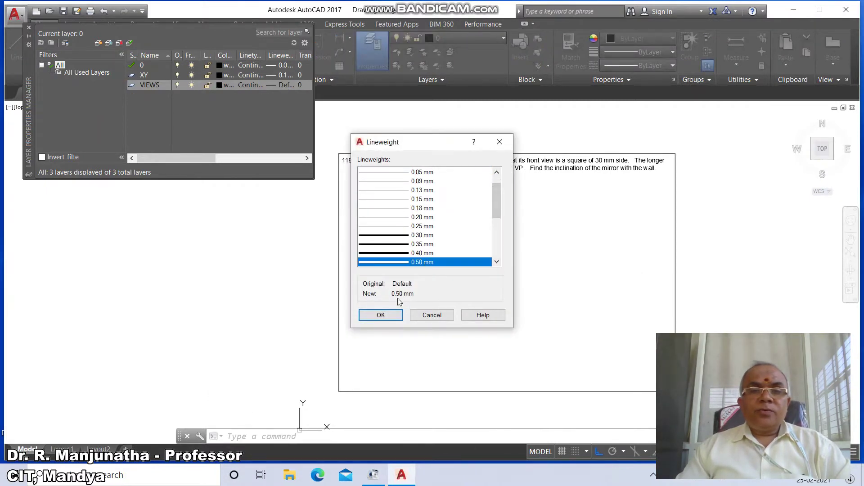
pyautogui.click(381, 315)
pyautogui.click(28, 27)
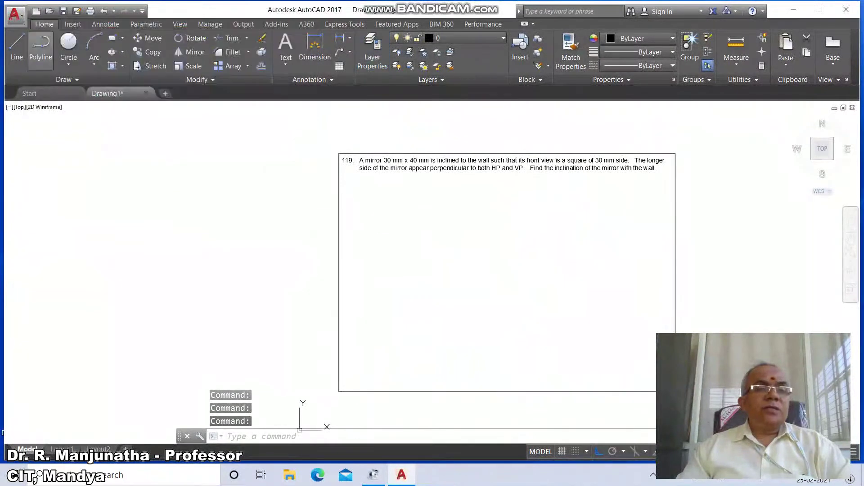
# - Draw a horizontal line about 59 mm long in the sheet's upper left area and a vertical line up from its right end
pyautogui.write('l')
pyautogui.press('Return')
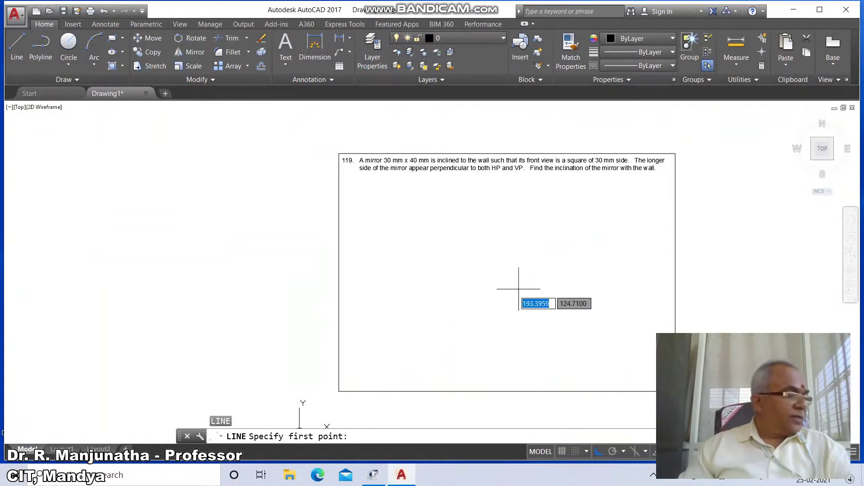
pyautogui.click(381, 247)
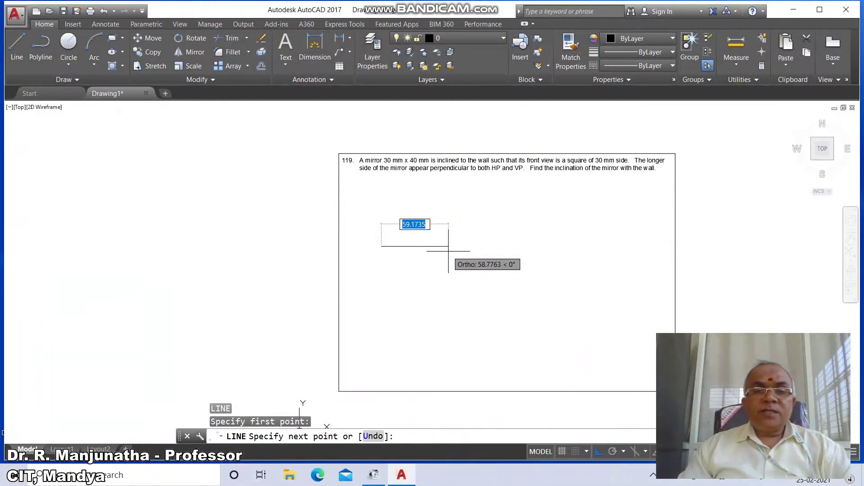
pyautogui.click(448, 251)
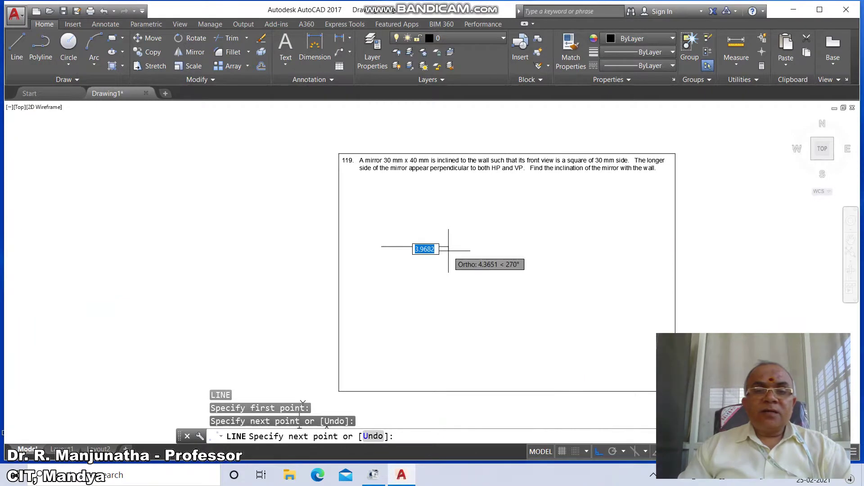
pyautogui.click(450, 199)
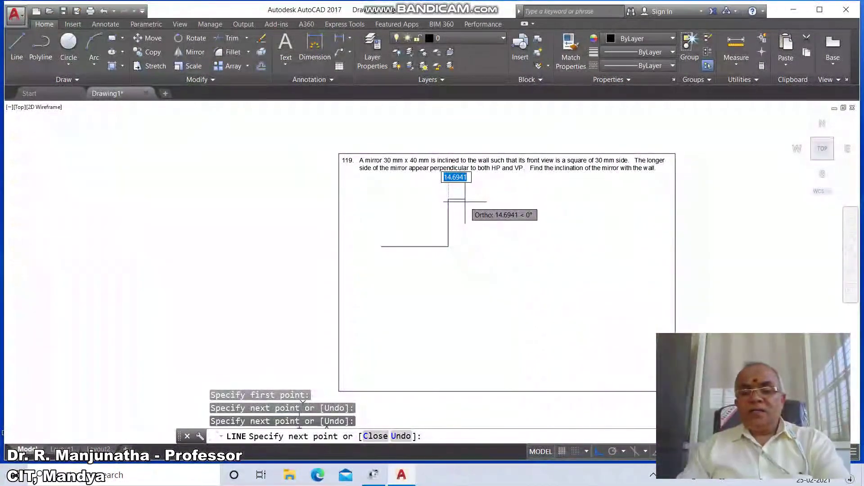
pyautogui.press('Return')
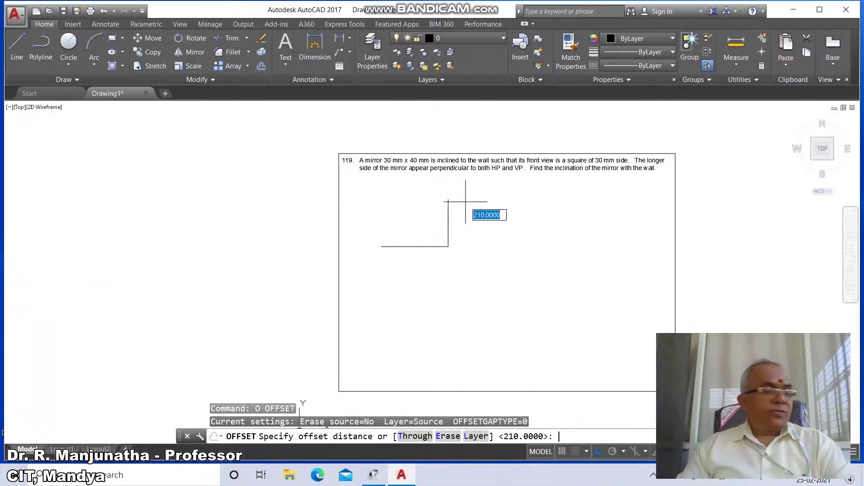
# - Offset the vertical line 40 mm to the left
pyautogui.write('4')
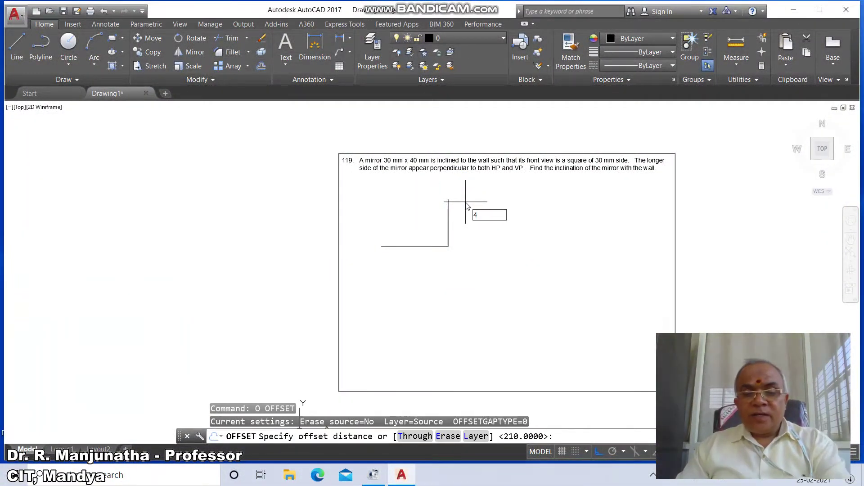
pyautogui.write('0')
pyautogui.press('Return')
pyautogui.click(447, 234)
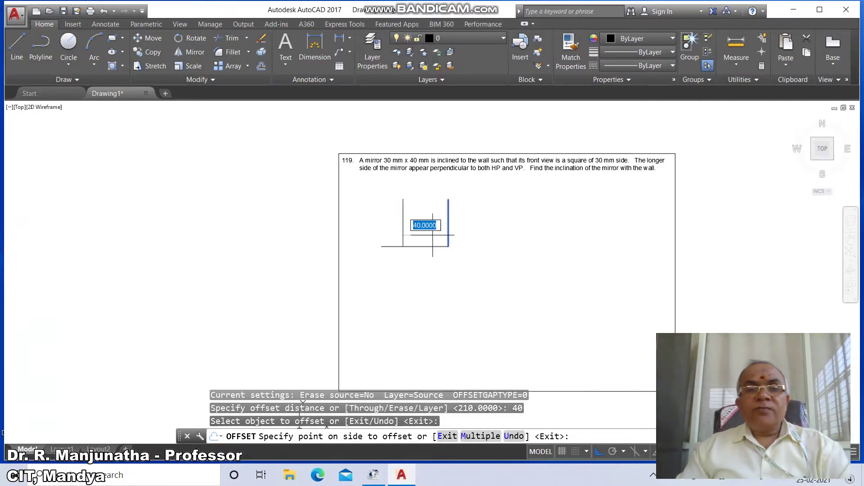
pyautogui.click(431, 235)
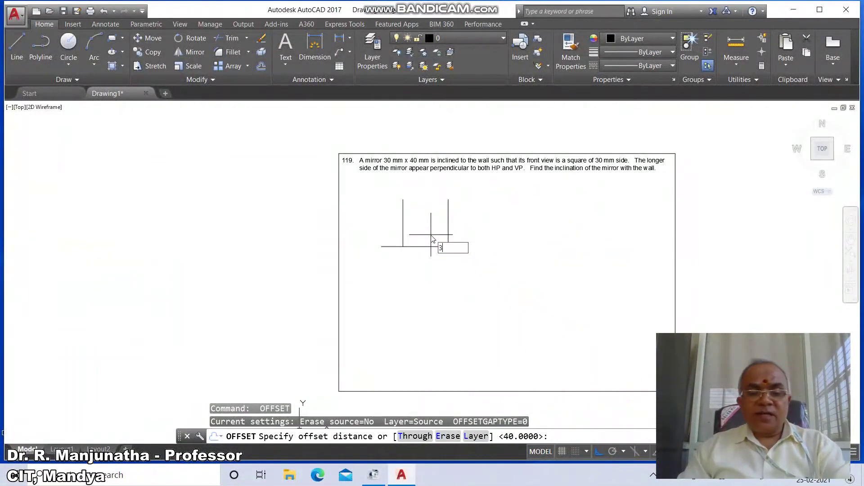
# - Offset the horizontal base line 30 mm upward
pyautogui.press('Return')
pyautogui.click(421, 246)
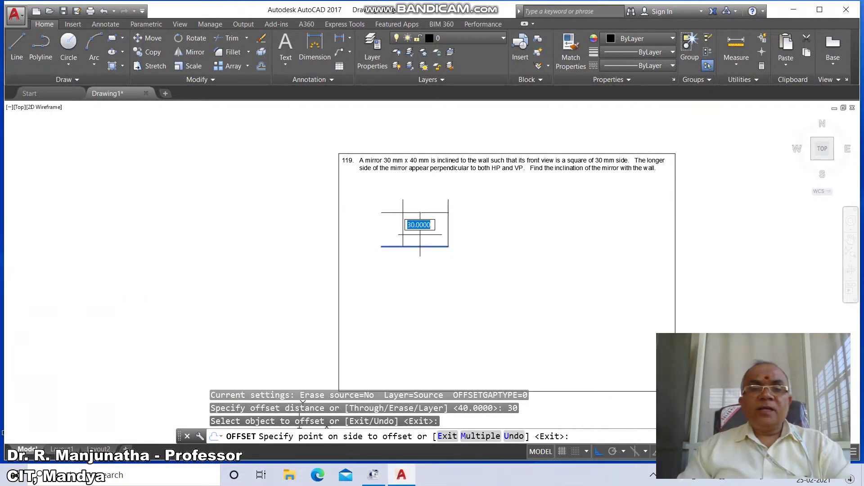
pyautogui.click(416, 227)
pyautogui.press('Return')
# - Fillet the open corners with zero radius to trim the four lines into a closed 40 by 30 mm rectangle
pyautogui.write('f')
pyautogui.press('Return')
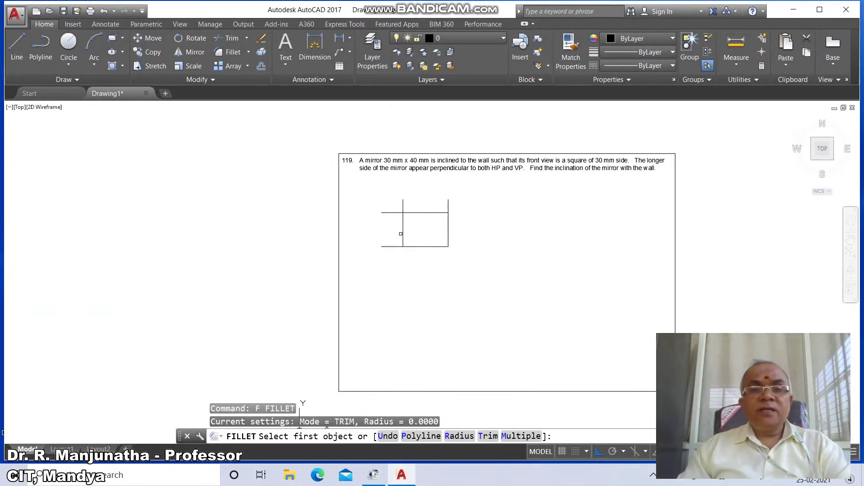
pyautogui.click(402, 235)
pyautogui.click(411, 246)
pyautogui.press('Return')
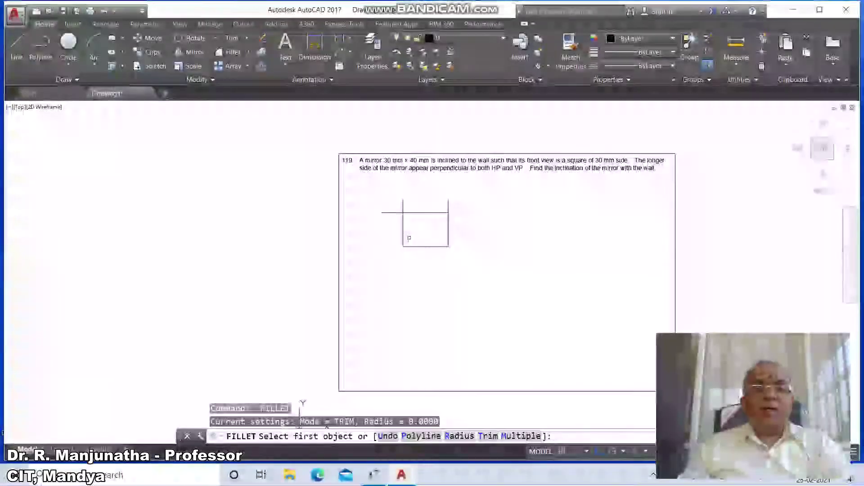
pyautogui.click(403, 235)
pyautogui.click(412, 212)
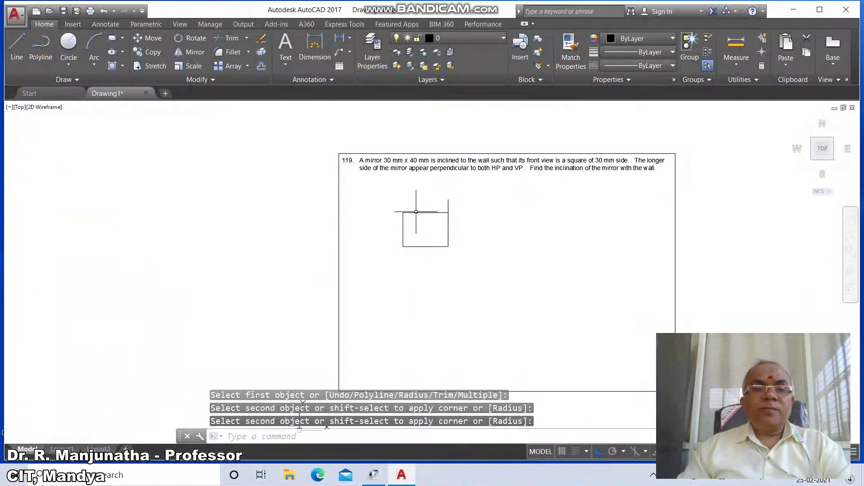
pyautogui.press('Return')
pyautogui.click(429, 212)
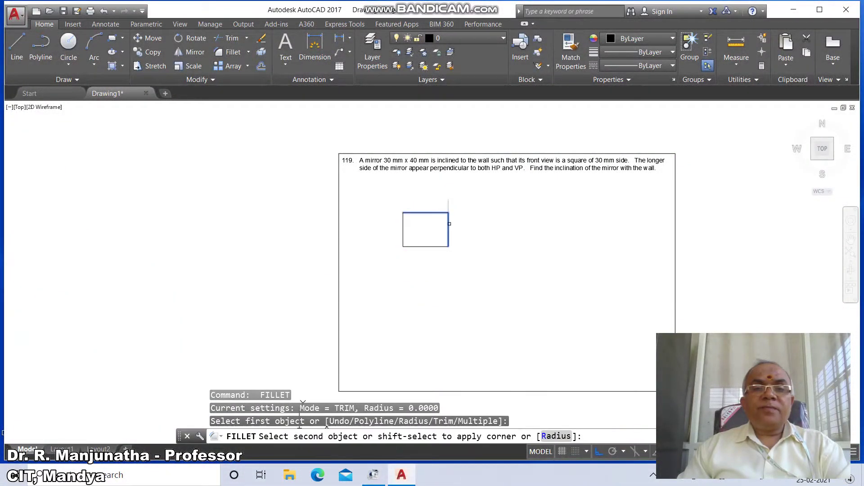
pyautogui.click(449, 223)
# - Draw a long horizontal reference line just below the rectangle, spanning most of the sheet's width
pyautogui.write('l')
pyautogui.press('Return')
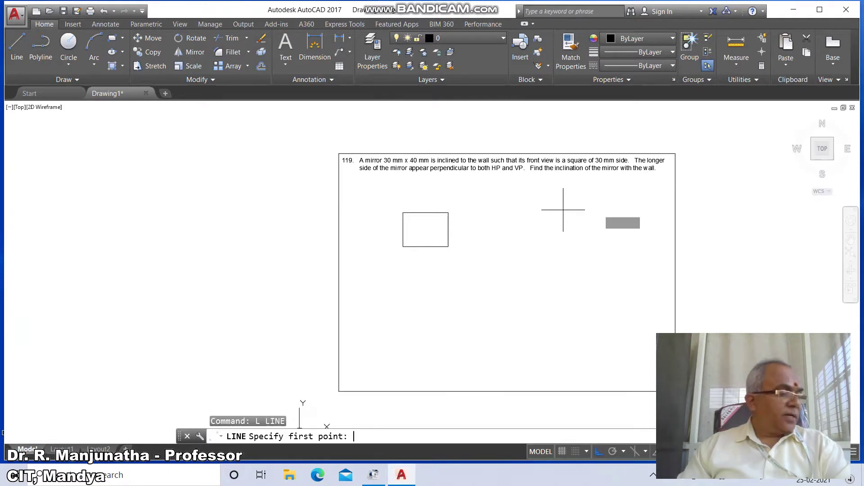
pyautogui.click(366, 263)
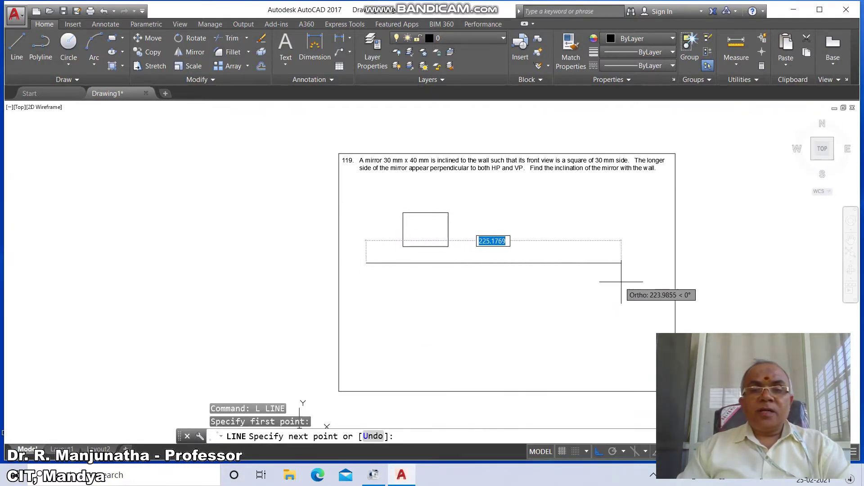
pyautogui.click(644, 280)
pyautogui.press('Return')
pyautogui.press('Return')
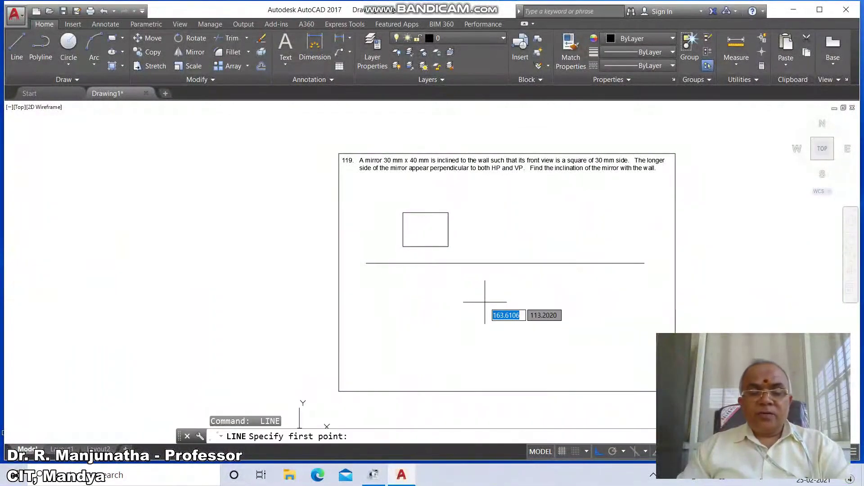
pyautogui.click(487, 302)
pyautogui.press('Escape')
# - Draw a short horizontal line below the reference line, extending past both sides of the rectangle above
pyautogui.press('Return')
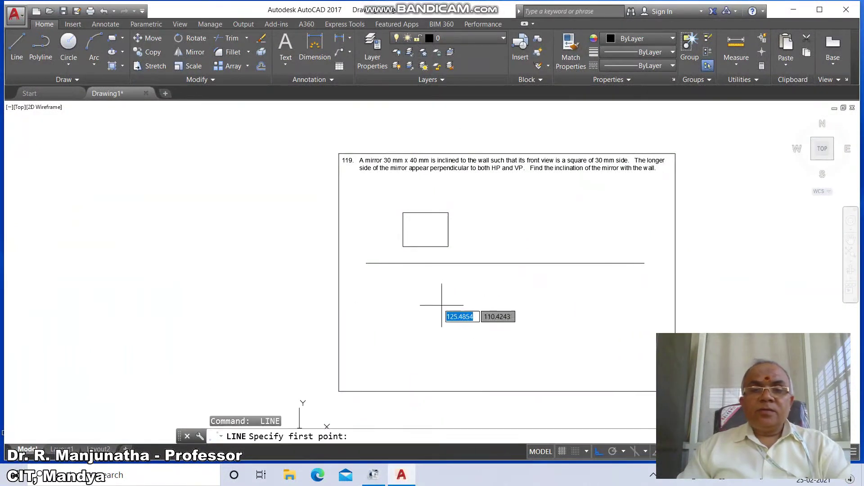
pyautogui.click(395, 279)
pyautogui.click(468, 291)
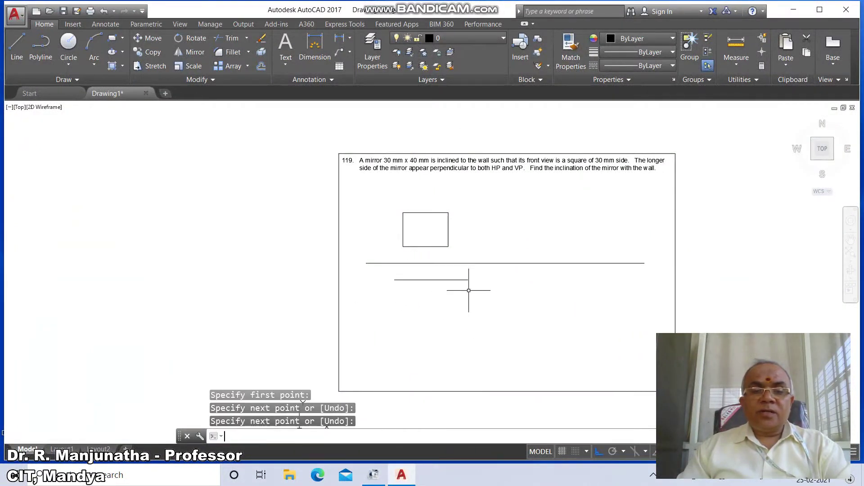
pyautogui.press('Return')
# - Draw a projector from the rectangle's lower-left corner perpendicular to the short horizontal line, using intersection and perpendicular snaps
pyautogui.press('Return')
pyautogui.write('INT')
pyautogui.press('Return')
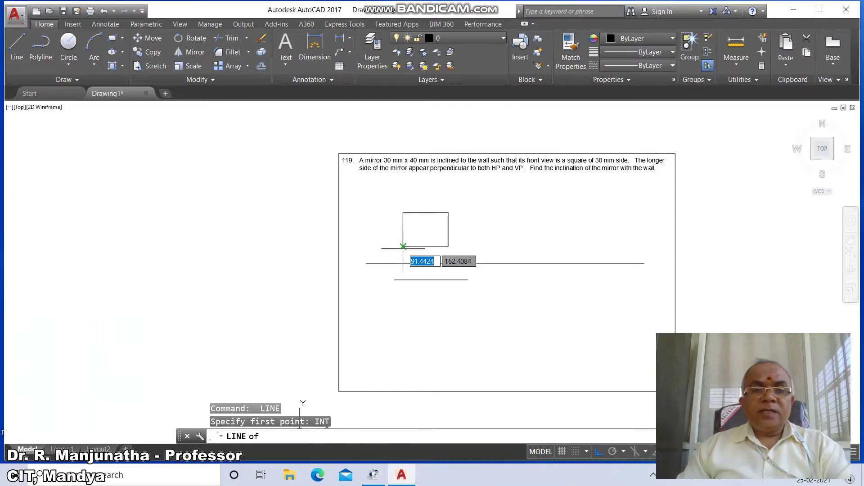
pyautogui.click(403, 246)
pyautogui.write('PER')
pyautogui.press('Return')
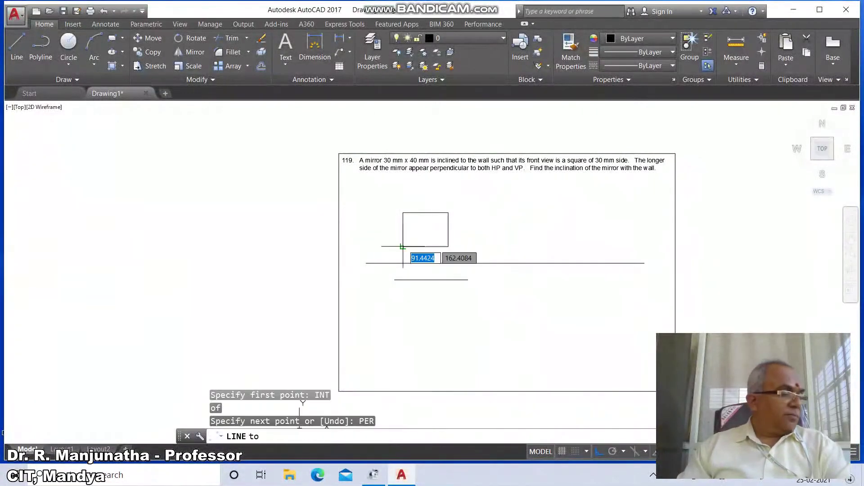
pyautogui.click(402, 280)
pyautogui.press('Return')
# - Draw a projector from the rectangle's lower-right corner perpendicular to the short horizontal line, using intersection and perpendicular snaps
pyautogui.press('Return')
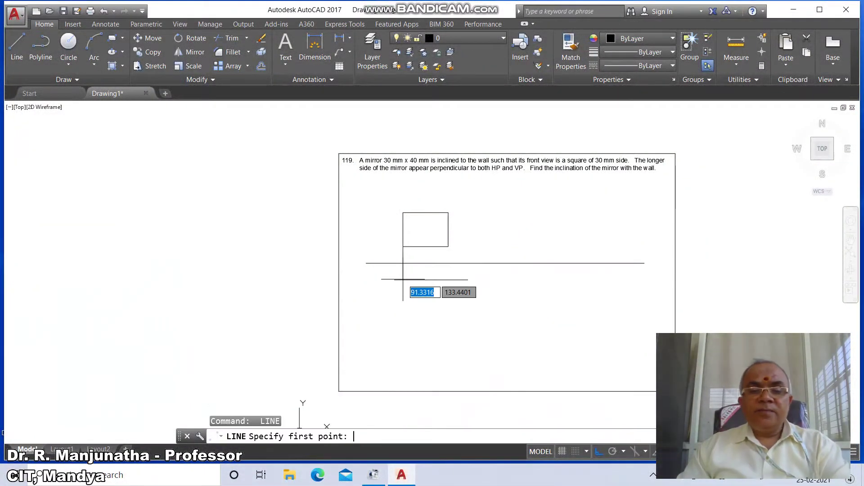
pyautogui.write('INT')
pyautogui.press('Return')
pyautogui.click(448, 246)
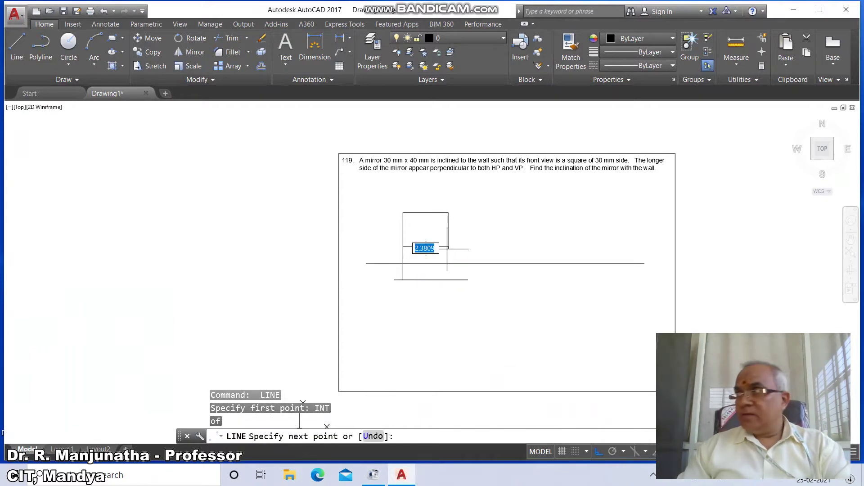
pyautogui.write('PER')
pyautogui.press('Return')
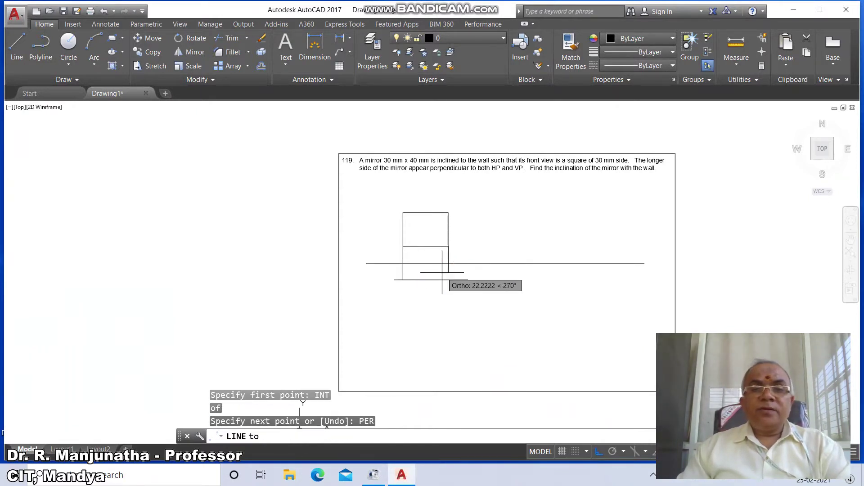
pyautogui.click(448, 282)
pyautogui.press('Return')
# - Fillet the short horizontal line with both projectors at zero radius to trim its overhanging ends
pyautogui.write('F')
pyautogui.press('Return')
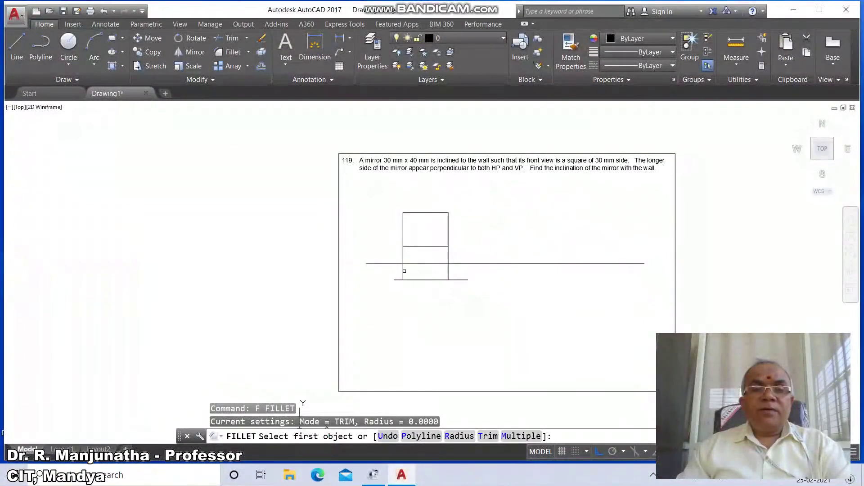
pyautogui.click(404, 271)
pyautogui.click(411, 279)
pyautogui.press('Return')
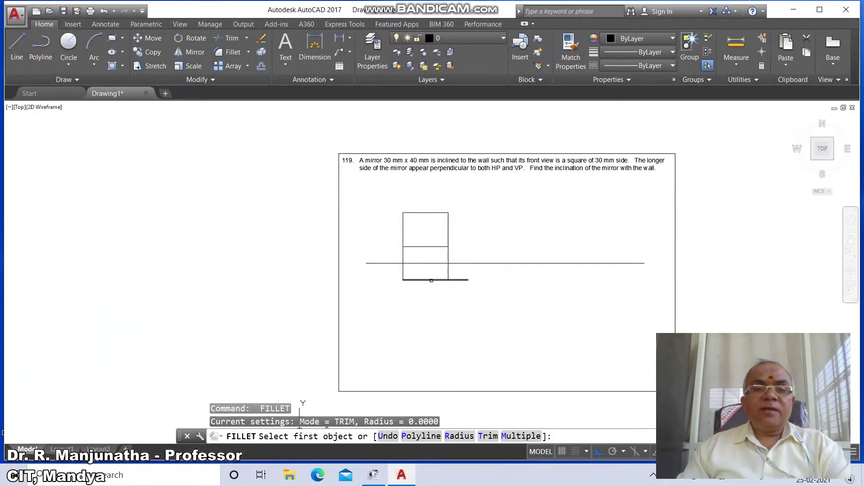
pyautogui.click(433, 280)
pyautogui.click(448, 276)
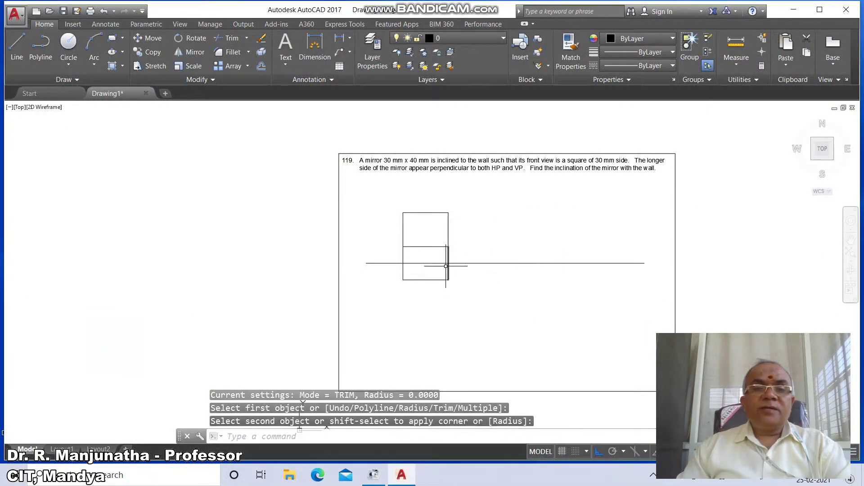
# - Move the rectangle's four sides and the short line below the reference line to the VIEWS layer and turn on lineweight display
pyautogui.click(478, 237)
pyautogui.click(390, 204)
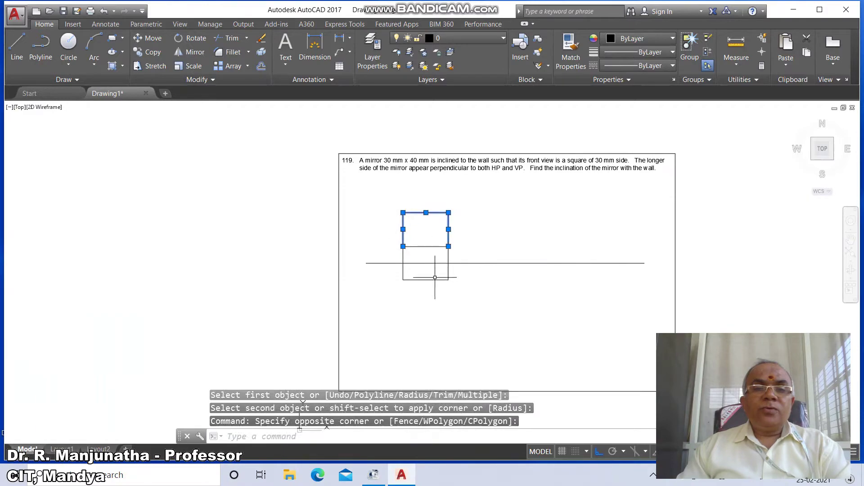
pyautogui.click(431, 243)
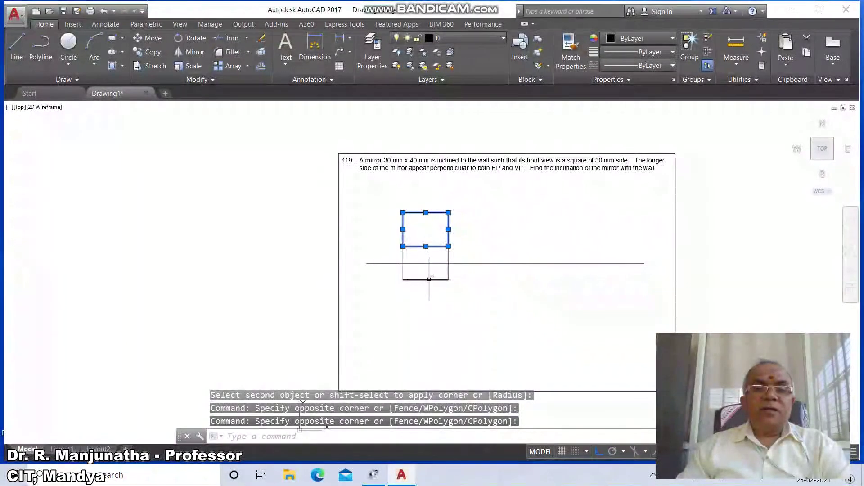
pyautogui.click(429, 280)
pyautogui.write('CH')
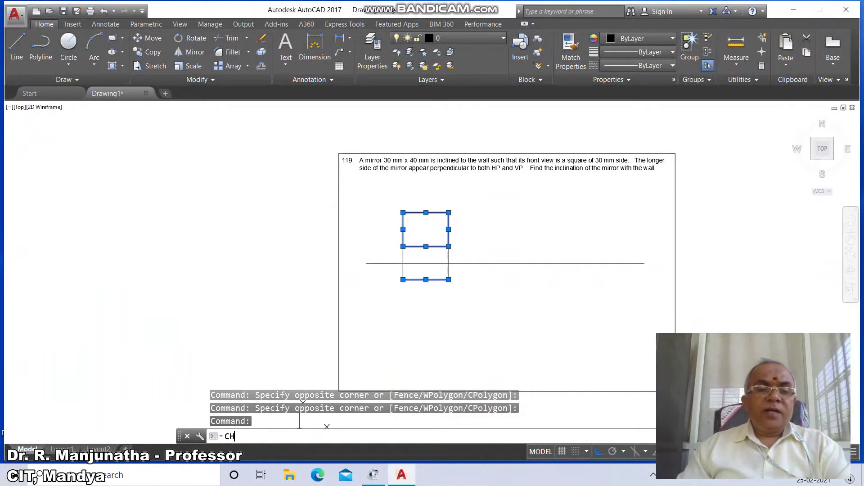
pyautogui.press('Return')
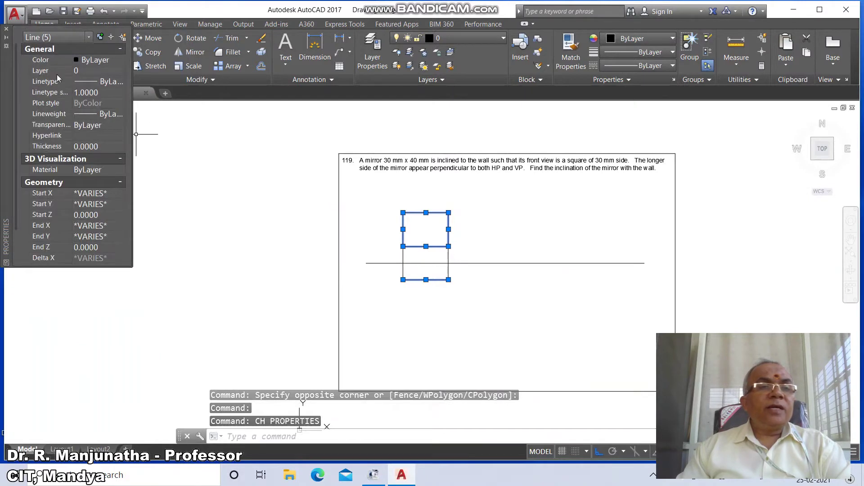
pyautogui.click(56, 75)
pyautogui.click(119, 74)
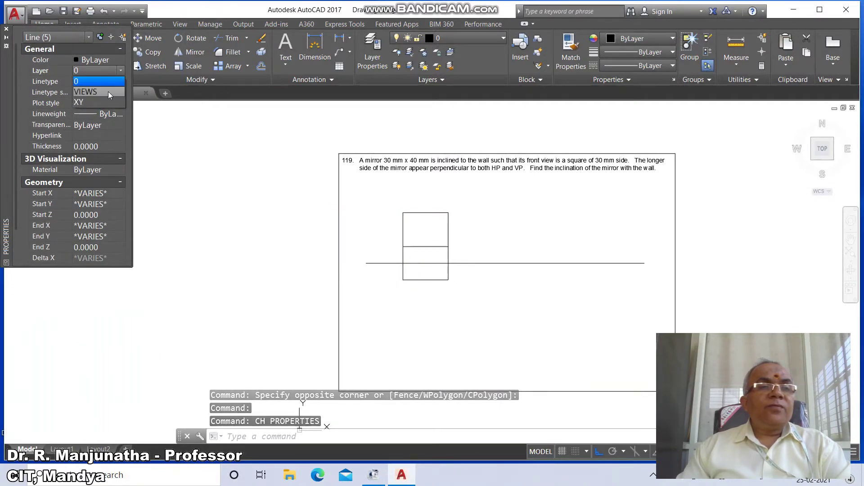
pyautogui.click(108, 91)
pyautogui.press('Escape')
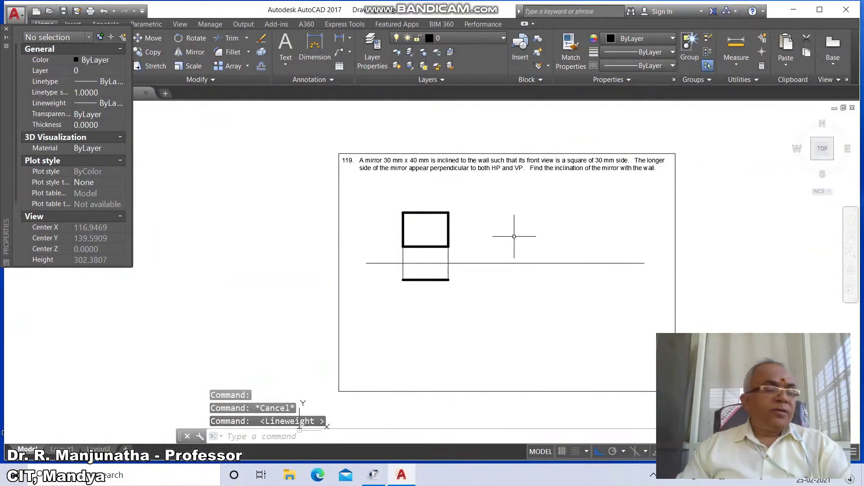
pyautogui.press('Escape')
pyautogui.press('Escape')
pyautogui.press('Escape')
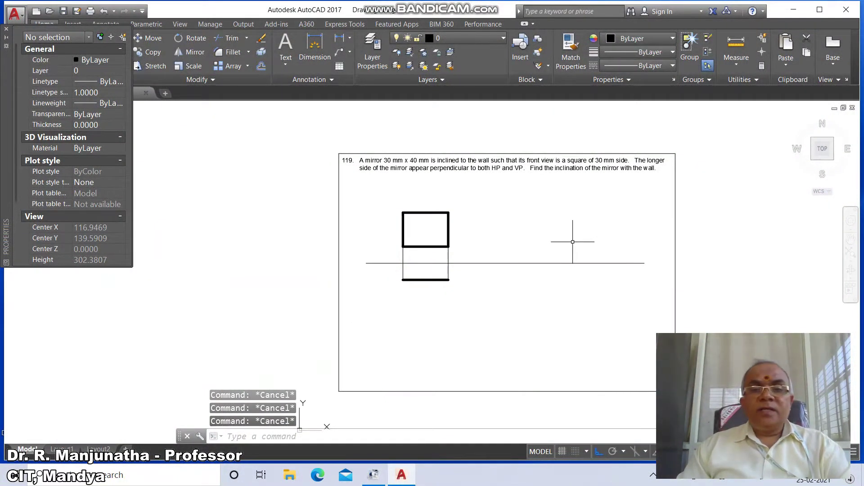
# - Draw a horizontal projector rightward from the rectangle's upper-right corner using an intersection snap
pyautogui.write('l')
pyautogui.press('Return')
pyautogui.write('INT')
pyautogui.press('Return')
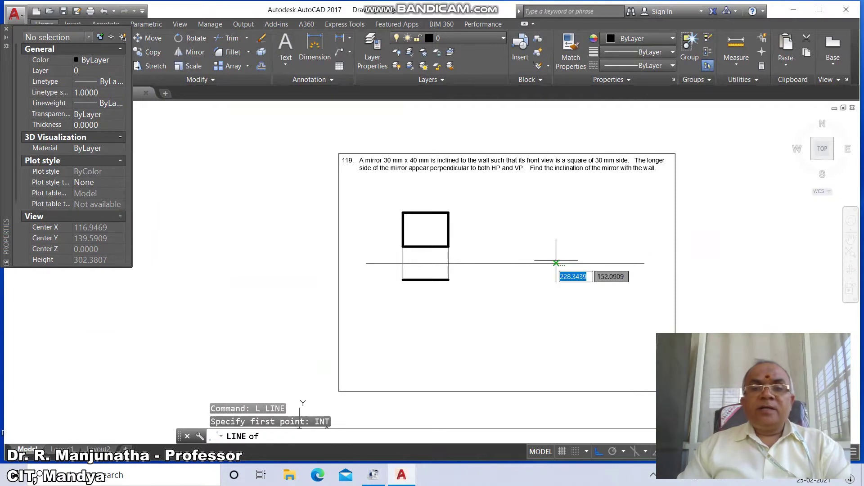
pyautogui.click(449, 212)
pyautogui.click(584, 228)
pyautogui.press('Return')
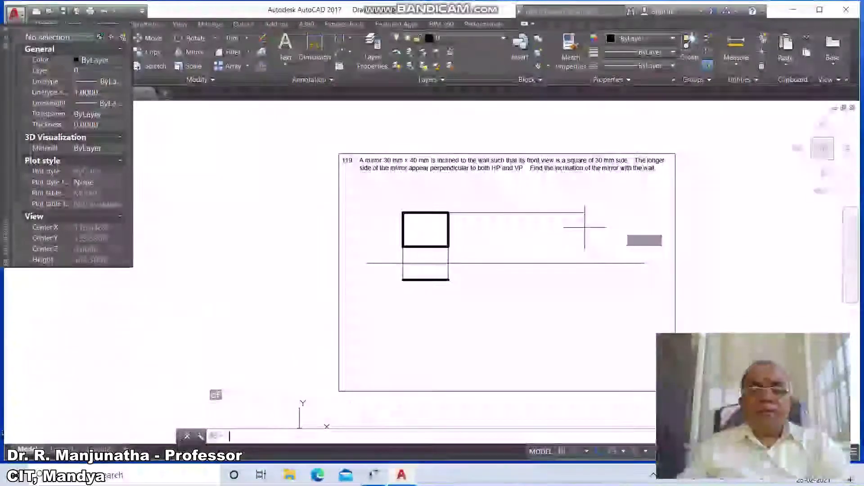
# - Draw a horizontal projector rightward from the rectangle's lower-right corner, about as long as the upper projector
pyautogui.press('Return')
pyautogui.write('INT')
pyautogui.press('Return')
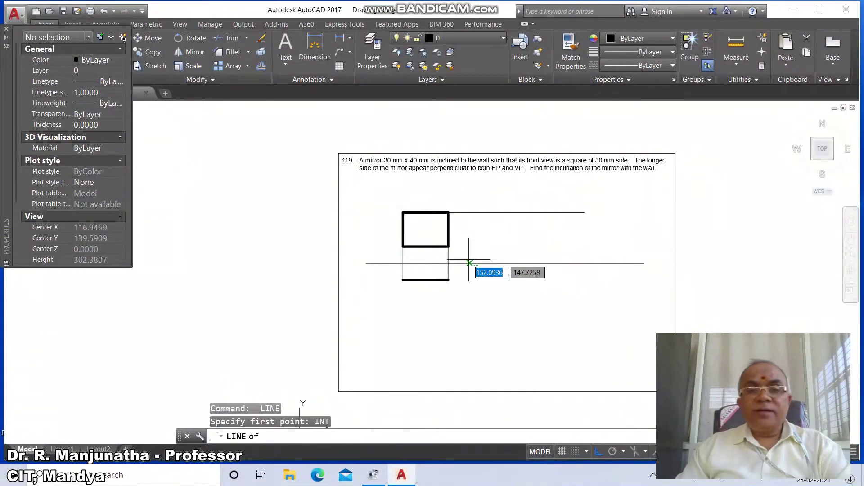
pyautogui.click(449, 247)
pyautogui.click(581, 247)
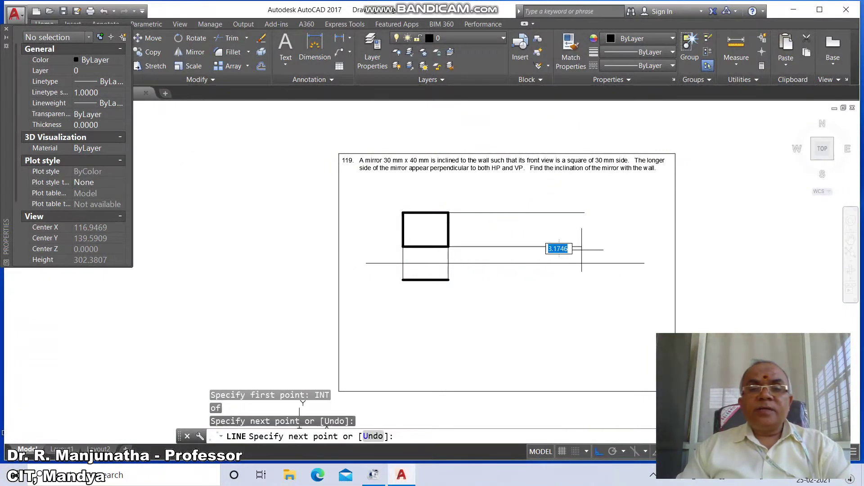
pyautogui.press('Return')
# - Draw a vertical line between the two horizontal projectors, a short distance right of the rectangle, using nearest and perpendicular snaps
pyautogui.press('Return')
pyautogui.write('NEA')
pyautogui.press('Return')
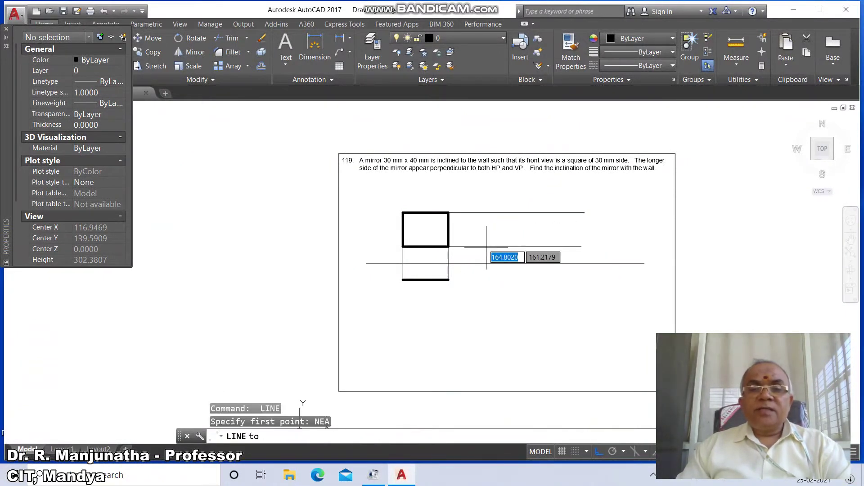
pyautogui.click(483, 213)
pyautogui.write('PER')
pyautogui.press('Return')
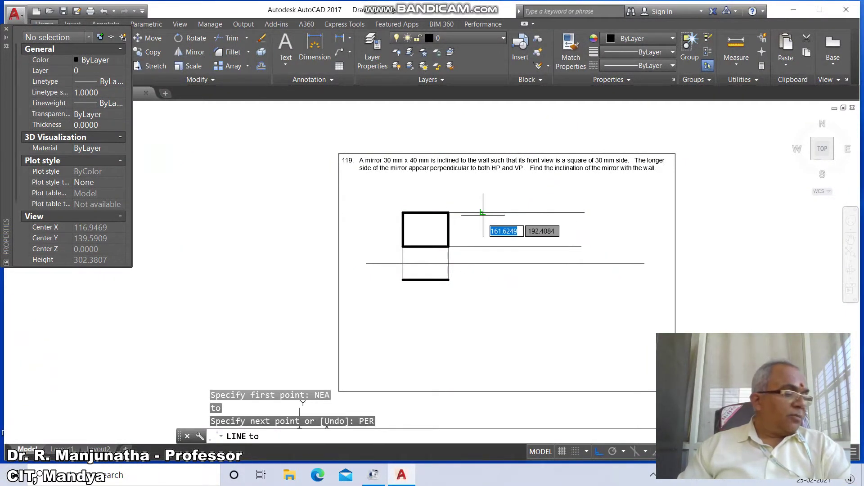
pyautogui.click(483, 245)
pyautogui.press('Return')
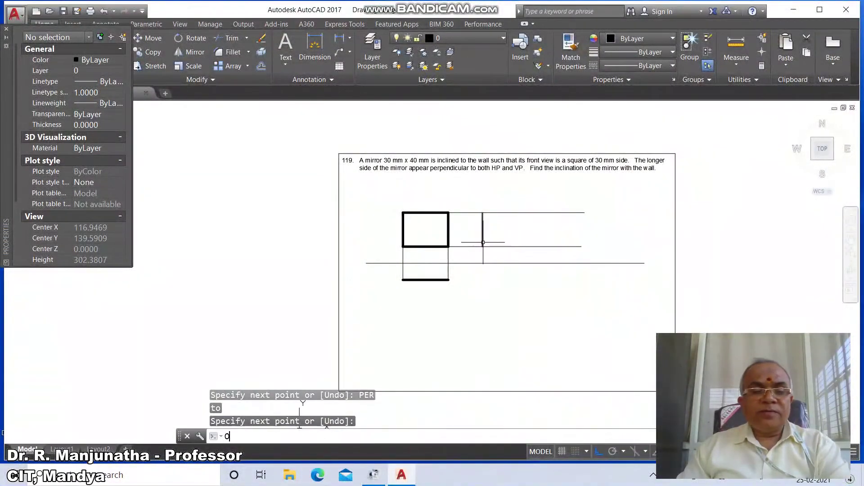
# - Offset the vertical line between the projectors 30 mm to the right
pyautogui.write('O')
pyautogui.press('Return')
pyautogui.write('30')
pyautogui.press('Return')
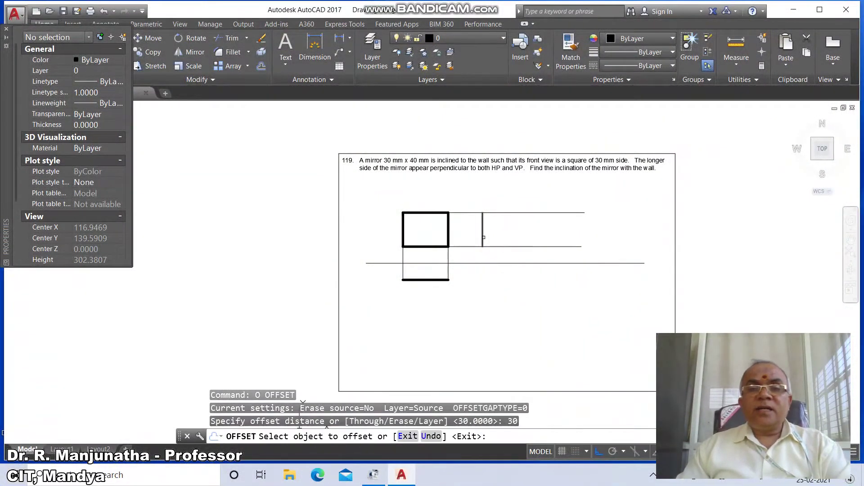
pyautogui.click(484, 238)
pyautogui.click(507, 238)
pyautogui.press('Return')
# - Fillet both horizontal projectors with the offset vertical line at zero radius to trim their overhanging ends
pyautogui.write('F')
pyautogui.press('Return')
pyautogui.click(513, 213)
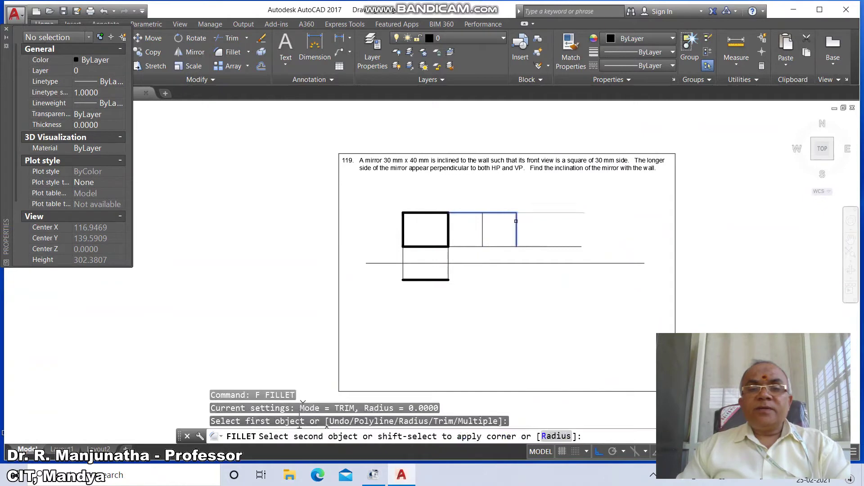
pyautogui.click(515, 221)
pyautogui.press('Return')
pyautogui.click(517, 239)
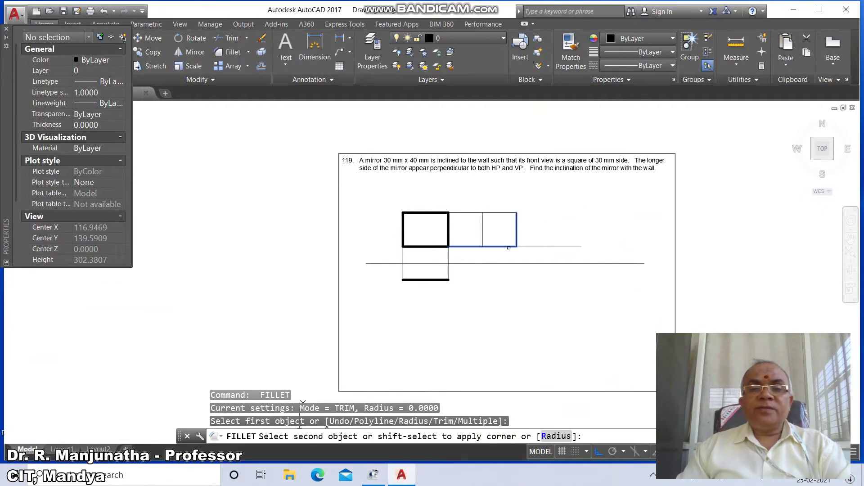
pyautogui.click(509, 247)
# - Break the upper horizontal projector at its intersection with the square's left side
pyautogui.write('BR')
pyautogui.press('Return')
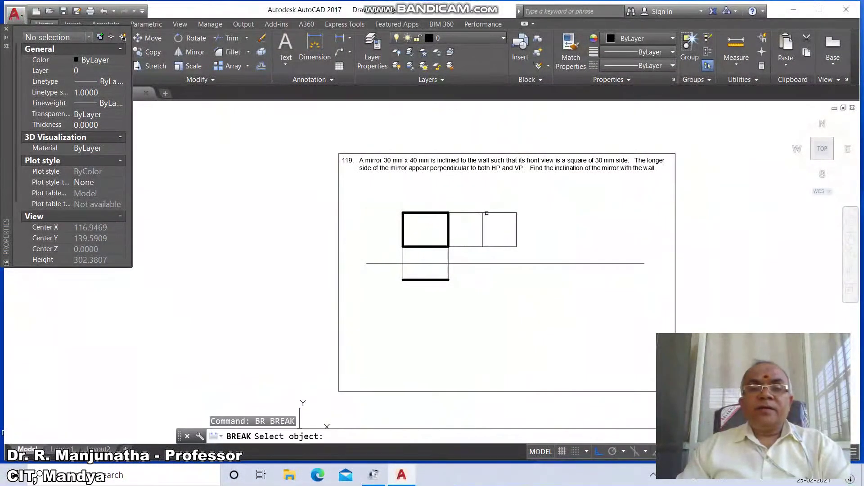
pyautogui.click(487, 213)
pyautogui.write('F')
pyautogui.press('Return')
pyautogui.write('INT')
pyautogui.press('Return')
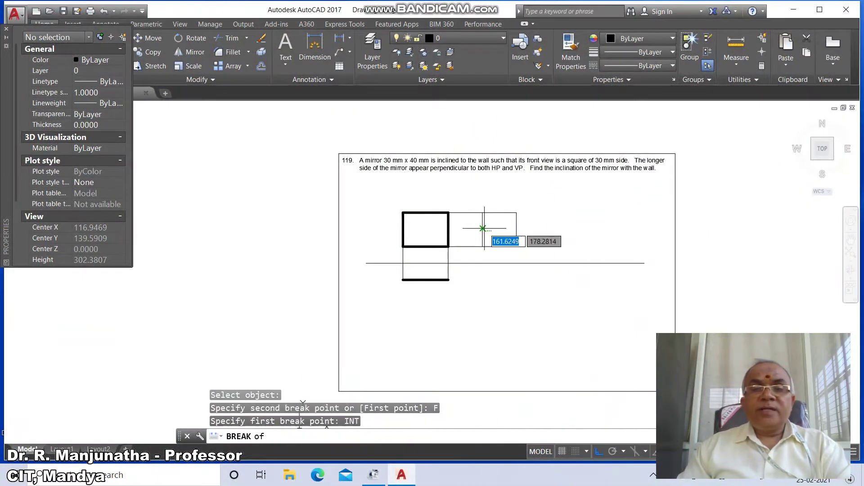
pyautogui.click(483, 213)
pyautogui.click(483, 216)
# - Break the lower horizontal projector at its intersection with the square's left side, using @ as the second break point
pyautogui.press('Return')
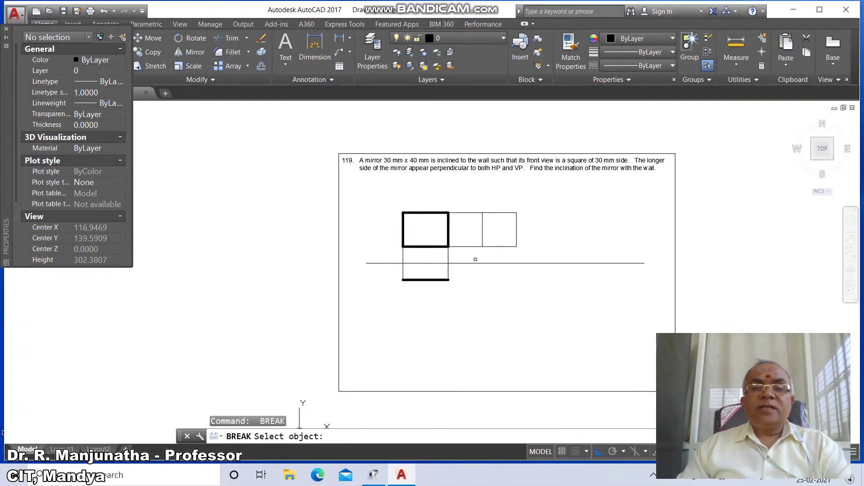
pyautogui.click(492, 247)
pyautogui.write('F')
pyautogui.press('Return')
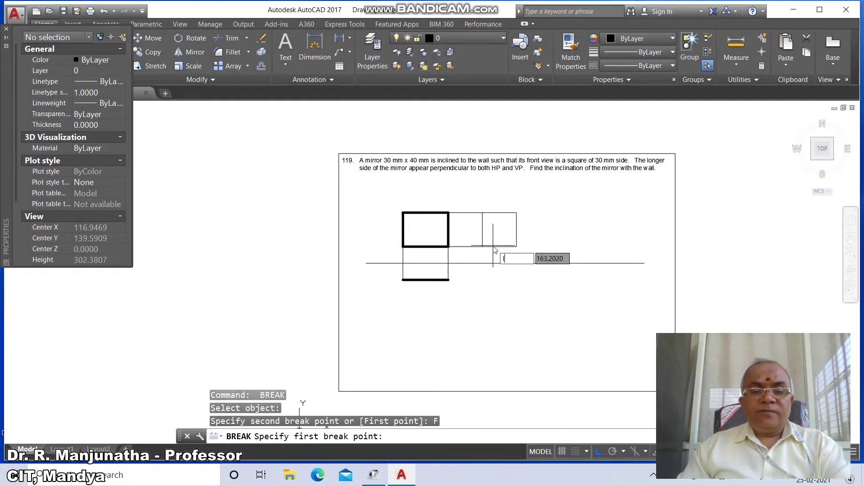
pyautogui.write('INT')
pyautogui.press('Return')
pyautogui.click(483, 246)
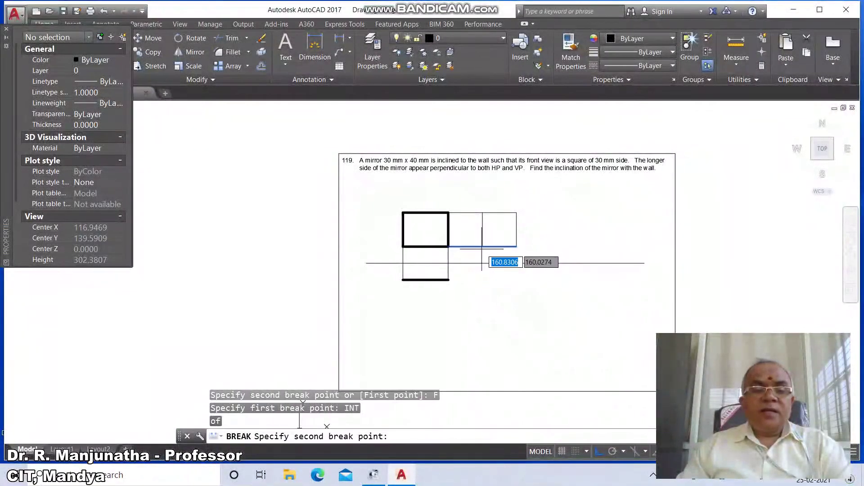
pyautogui.write('@')
pyautogui.press('Return')
# - Move the four sides of the 30 mm square to the VIEWS layer
pyautogui.click(538, 197)
pyautogui.click(487, 234)
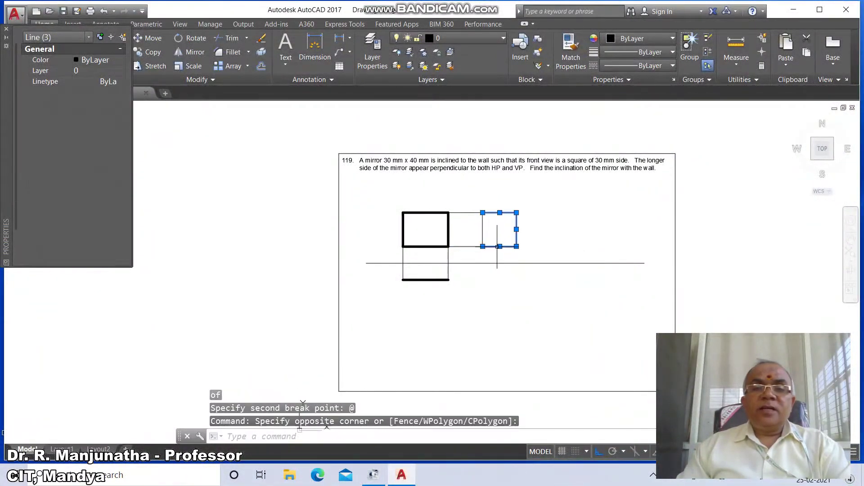
pyautogui.click(488, 234)
pyautogui.click(474, 230)
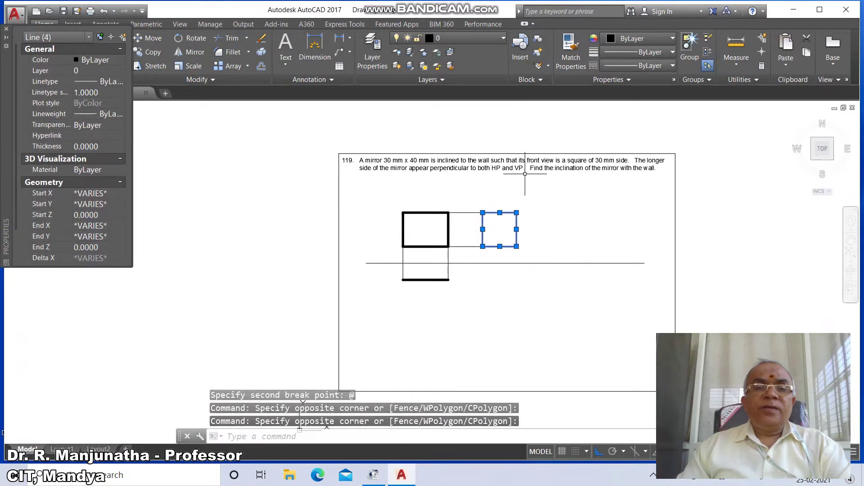
pyautogui.click(50, 73)
pyautogui.click(120, 72)
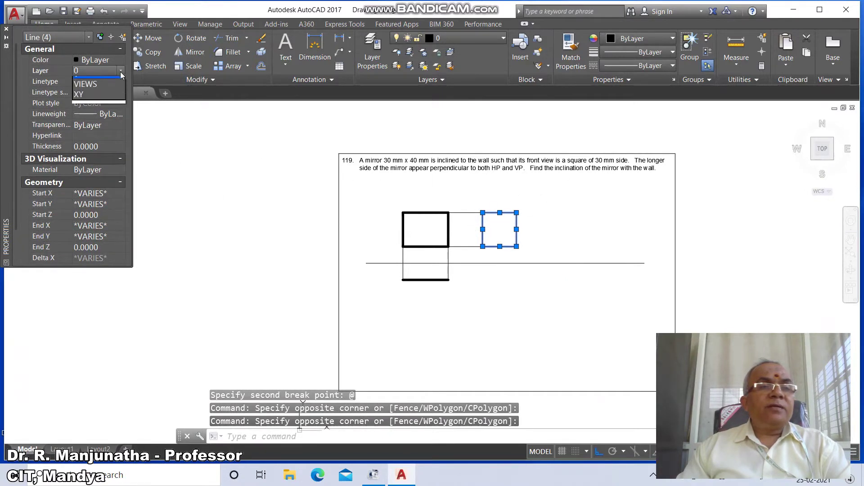
pyautogui.click(110, 89)
pyautogui.press('Escape')
pyautogui.press('Escape')
pyautogui.press('Escape')
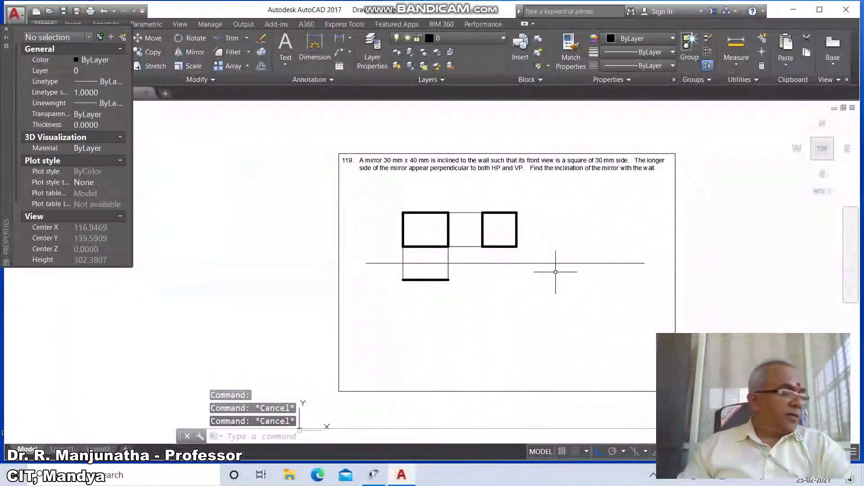
# - Draw a vertical projector down from the square's lower-right corner to just past the level of the short edge-view line
pyautogui.write('l')
pyautogui.press('Return')
pyautogui.write('int')
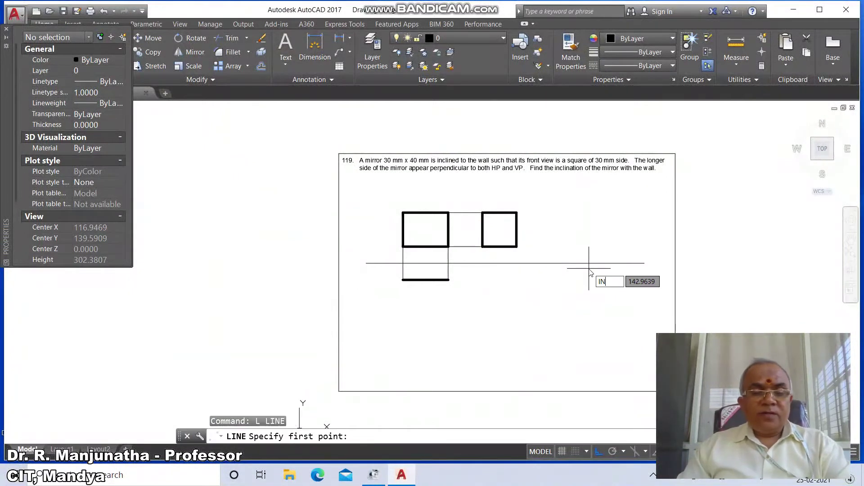
pyautogui.press('Return')
pyautogui.click(517, 251)
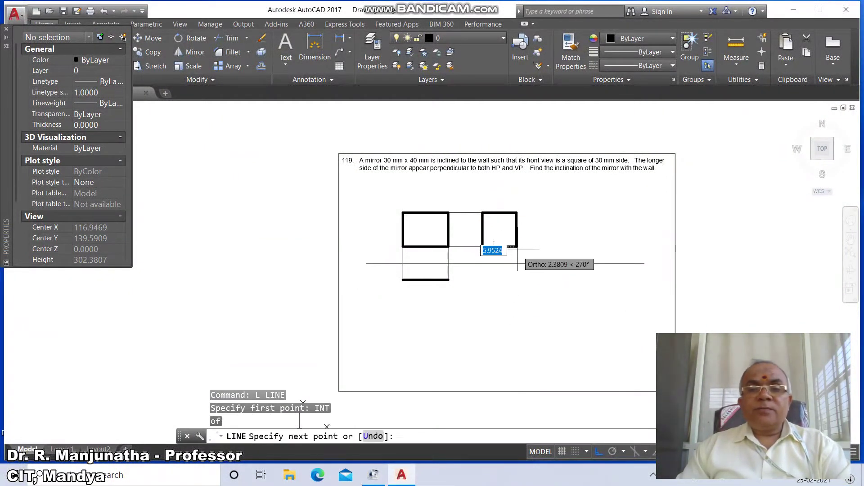
pyautogui.click(524, 291)
pyautogui.press('Return')
# - Draw a horizontal projector from the right end of the thick edge-view line, extending past the square's right projector
pyautogui.press('Return')
pyautogui.write('int')
pyautogui.press('Return')
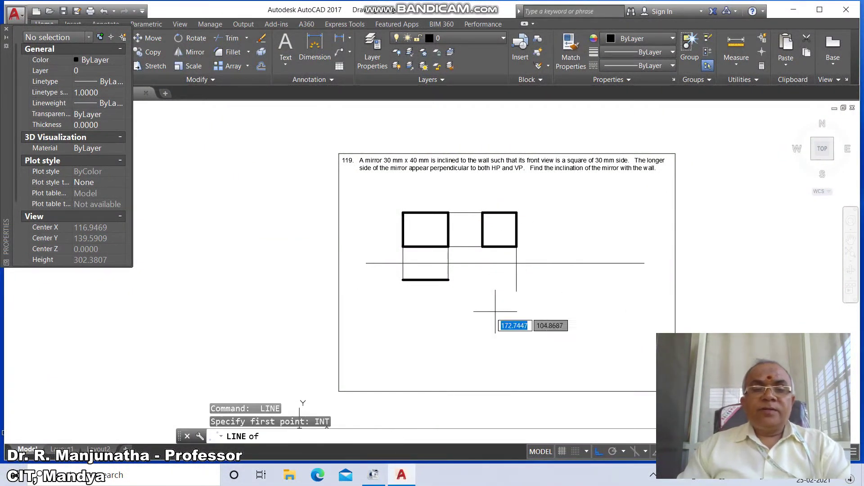
pyautogui.click(449, 280)
pyautogui.click(572, 292)
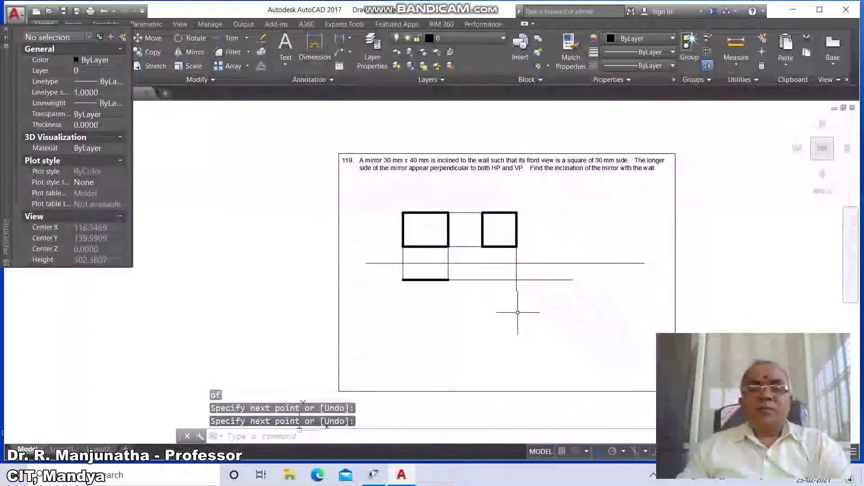
pyautogui.press('Return')
# - Fillet the lower horizontal projector with the square's right vertical projector at zero radius to form a clean corner
pyautogui.write('f')
pyautogui.press('Return')
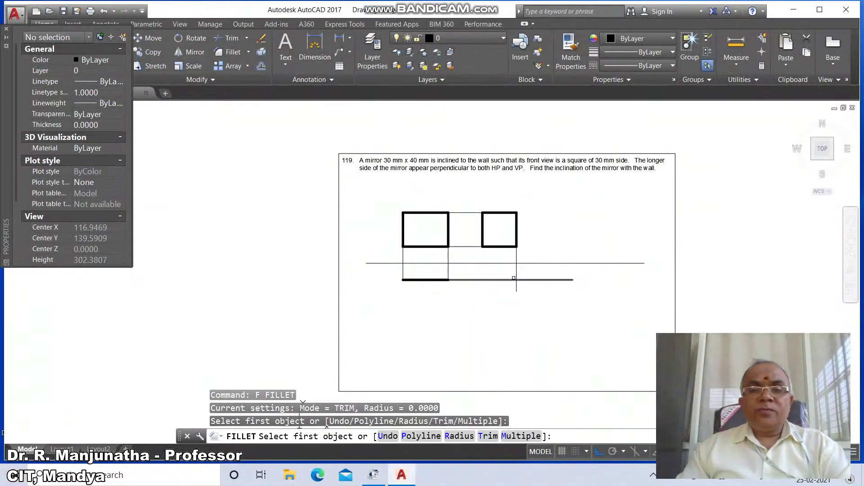
pyautogui.click(514, 279)
pyautogui.click(515, 278)
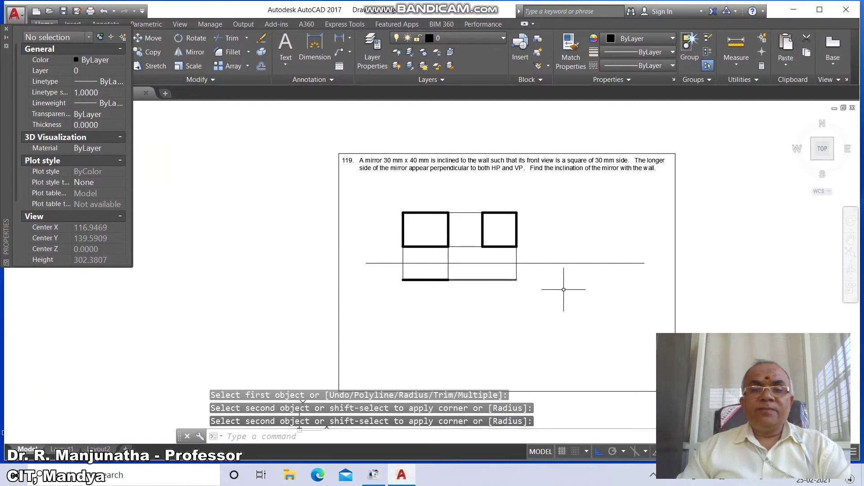
# - Draw a long vertical projector down from the square's lower-left corner, ending well below the edge-view line
pyautogui.write('l')
pyautogui.press('Return')
pyautogui.write('INT')
pyautogui.press('Return')
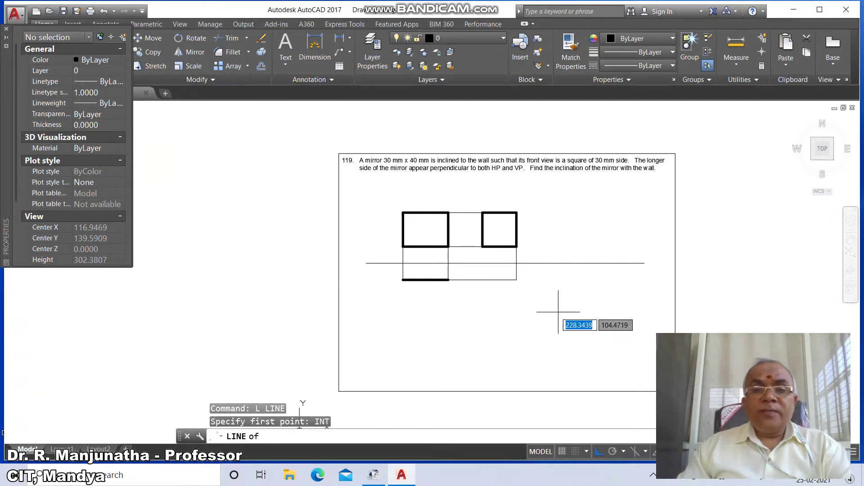
pyautogui.click(483, 247)
pyautogui.click(507, 359)
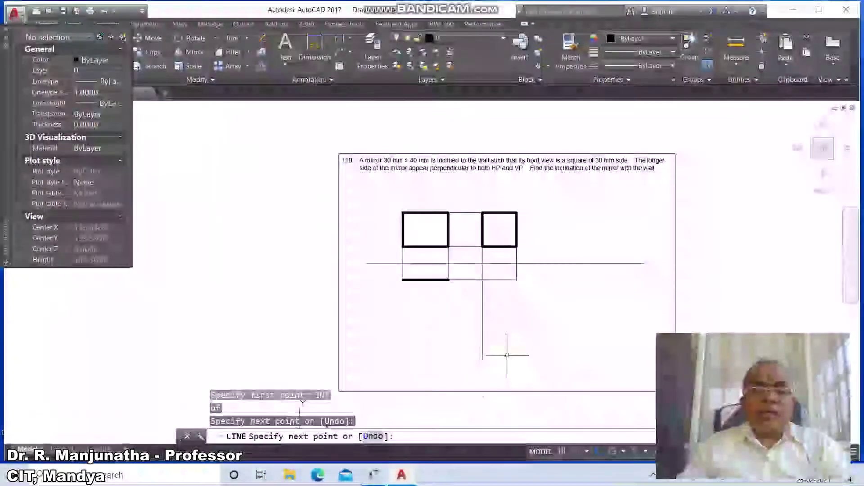
pyautogui.press('Return')
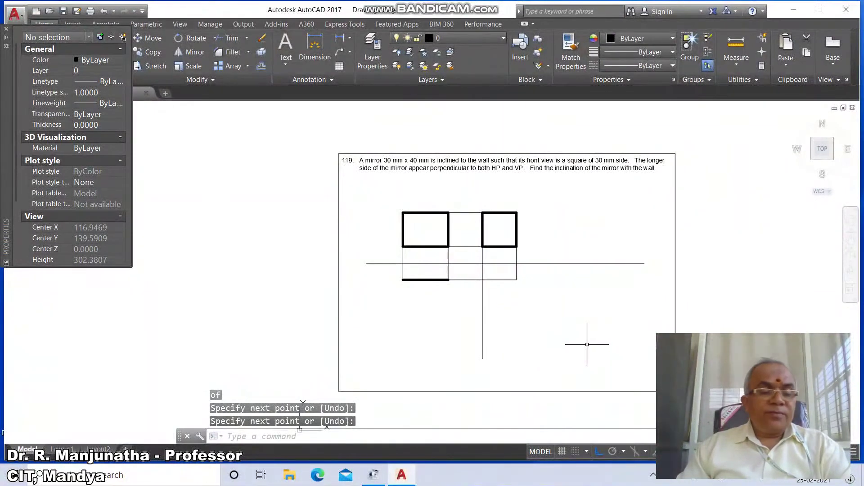
# - Modify the Standard dimension style's primary units to linear precision 0 and angular precision 0.00
pyautogui.write('D')
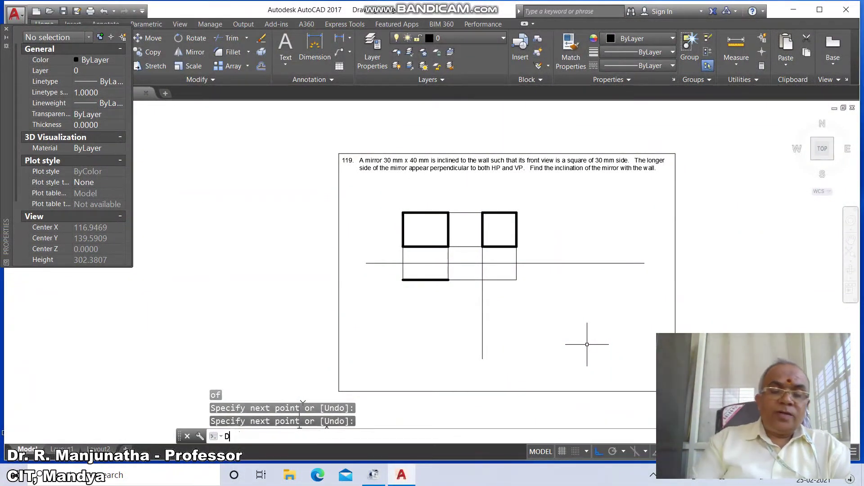
pyautogui.write('DIM')
pyautogui.press('Return')
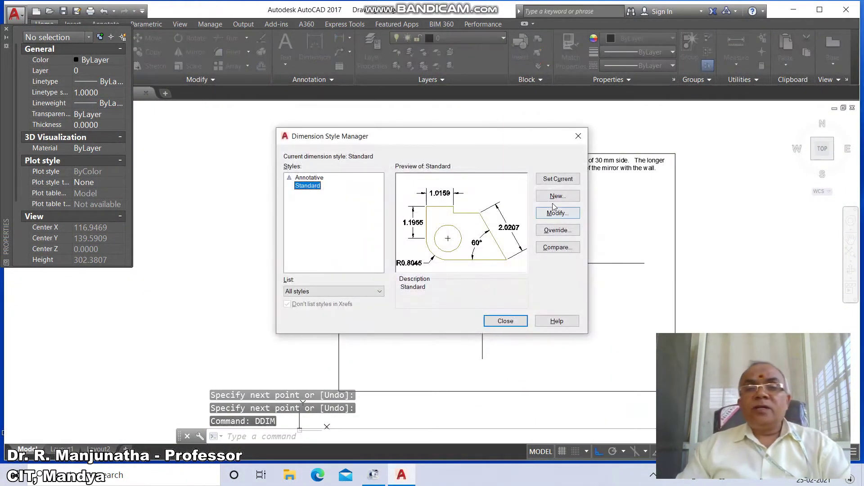
pyautogui.click(556, 212)
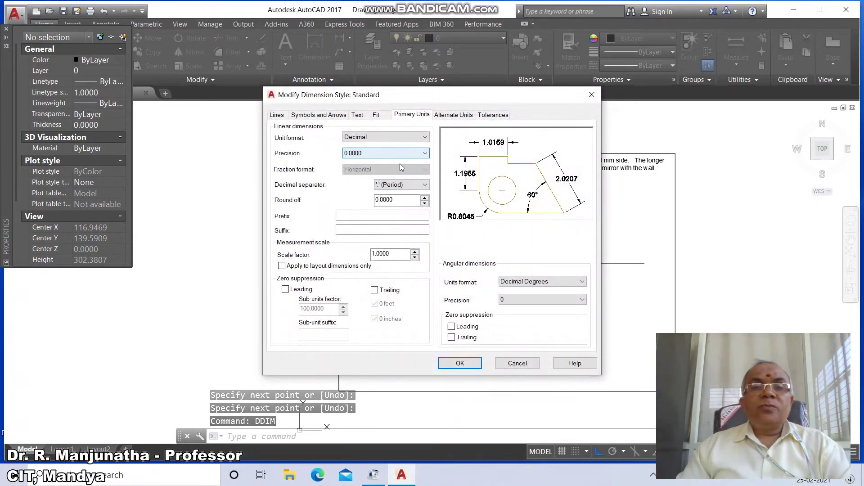
pyautogui.click(399, 154)
pyautogui.click(396, 161)
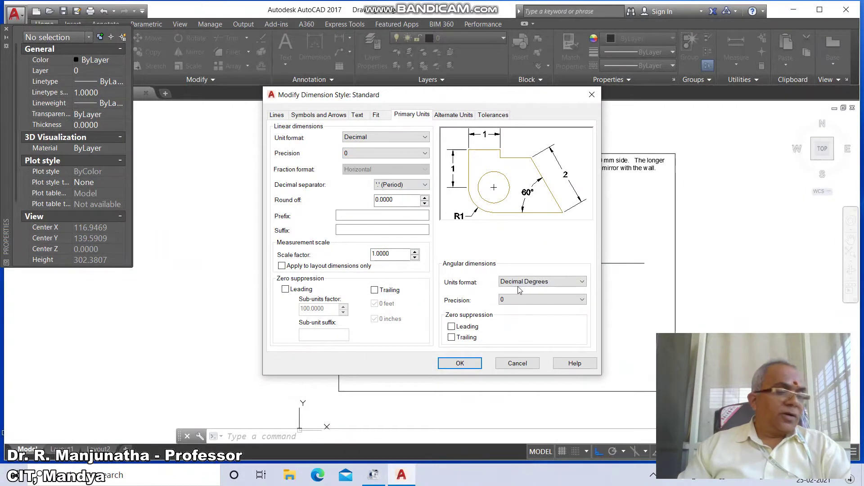
pyautogui.click(562, 299)
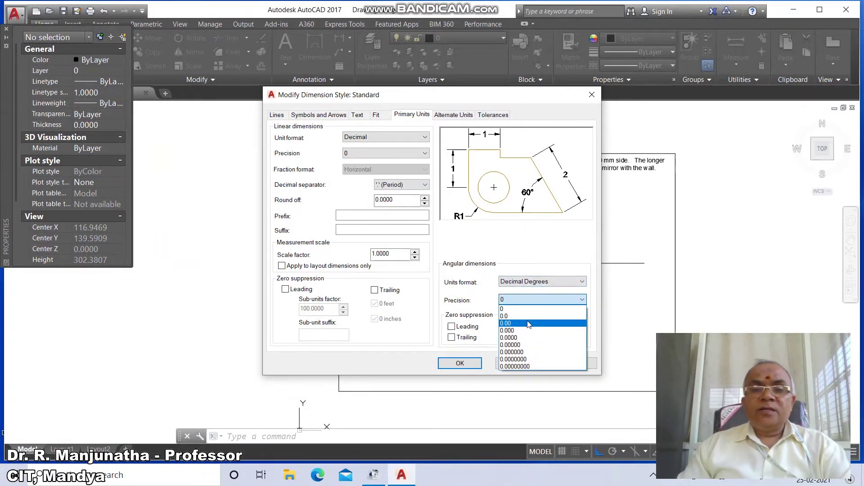
pyautogui.click(529, 323)
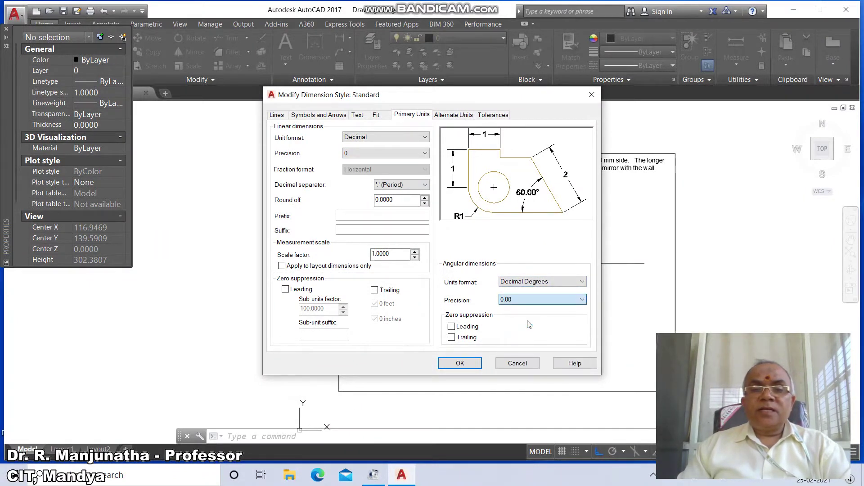
# - Set the dimension text to height 4, aligned with the dimension line, placed above it, with an offset of 3
pyautogui.click(357, 115)
pyautogui.click(447, 287)
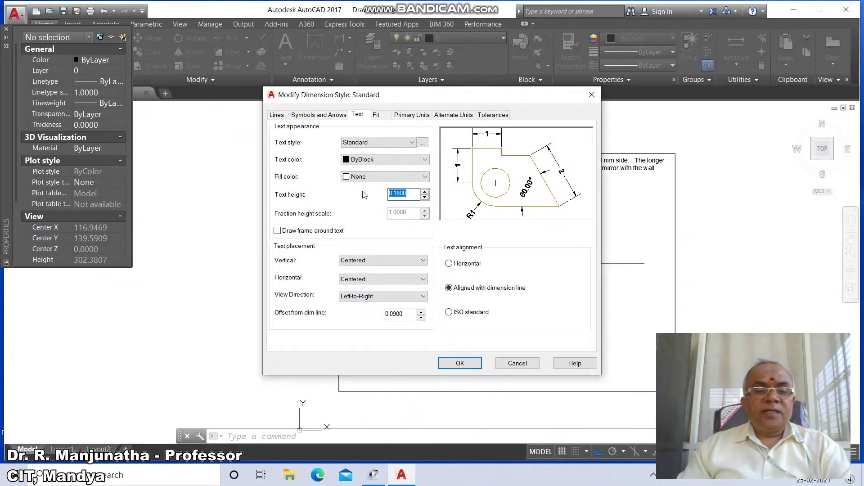
pyautogui.click(424, 260)
pyautogui.click(404, 276)
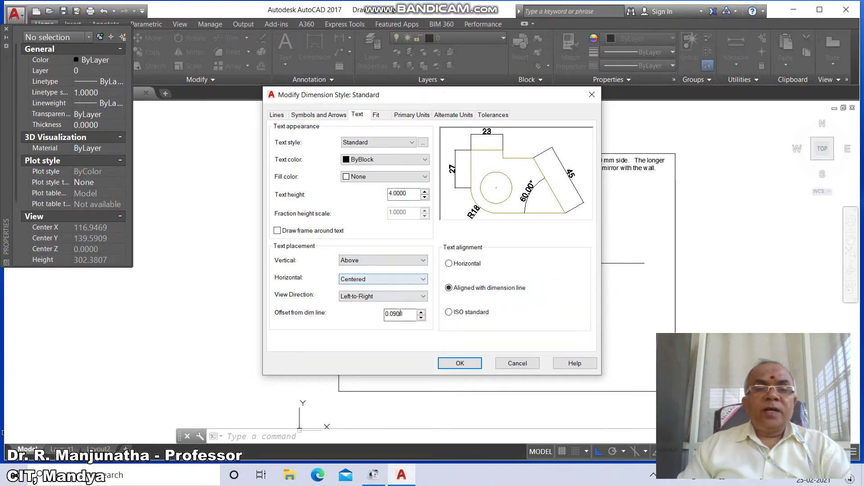
pyautogui.moveTo(405, 315); pyautogui.dragTo(374, 316)
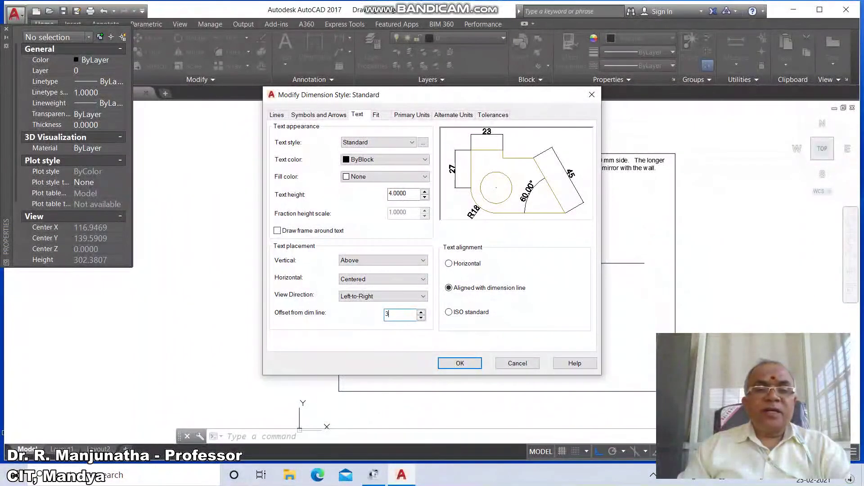
# - Set the dimension arrow size to 4, change the extension lines' offset from origin, and save the style
pyautogui.click(306, 115)
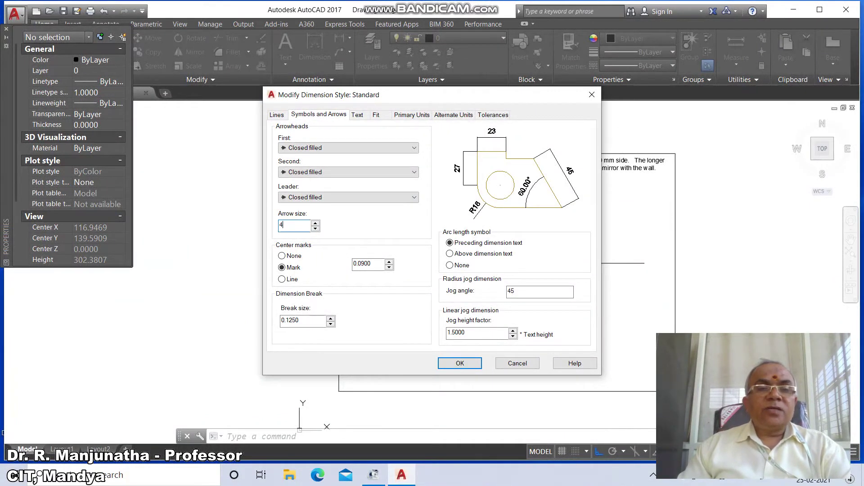
pyautogui.click(277, 115)
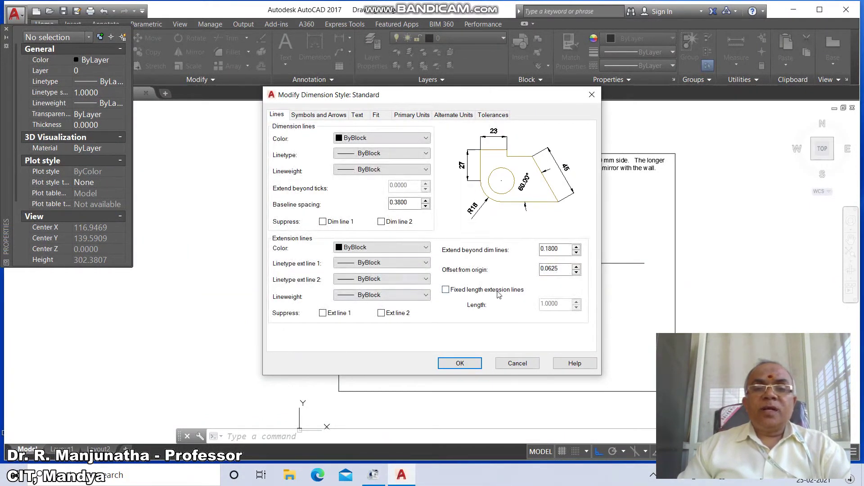
pyautogui.moveTo(558, 270); pyautogui.dragTo(517, 273)
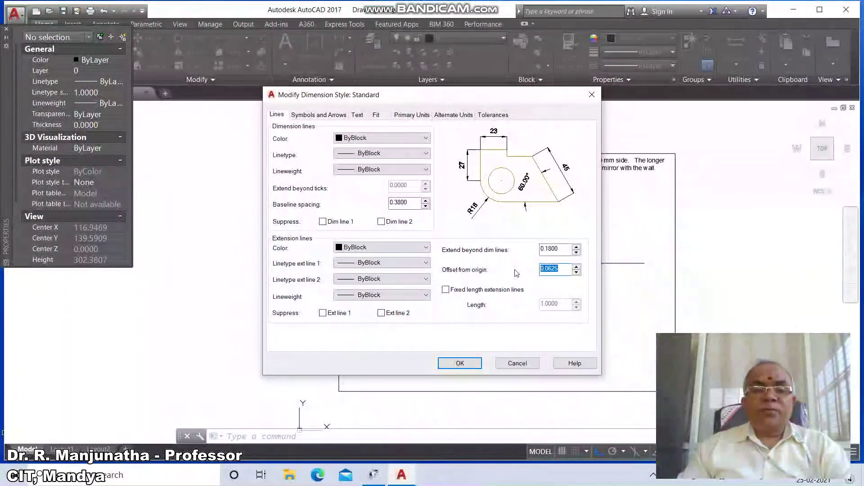
pyautogui.click(459, 362)
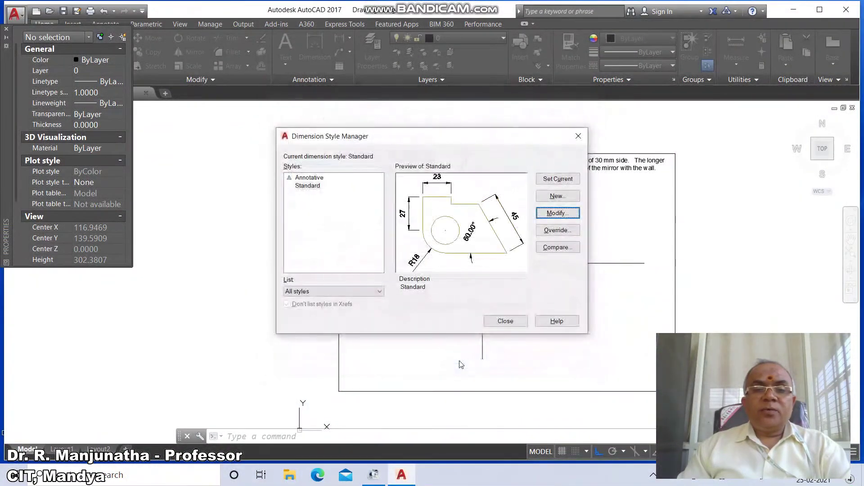
pyautogui.click(505, 322)
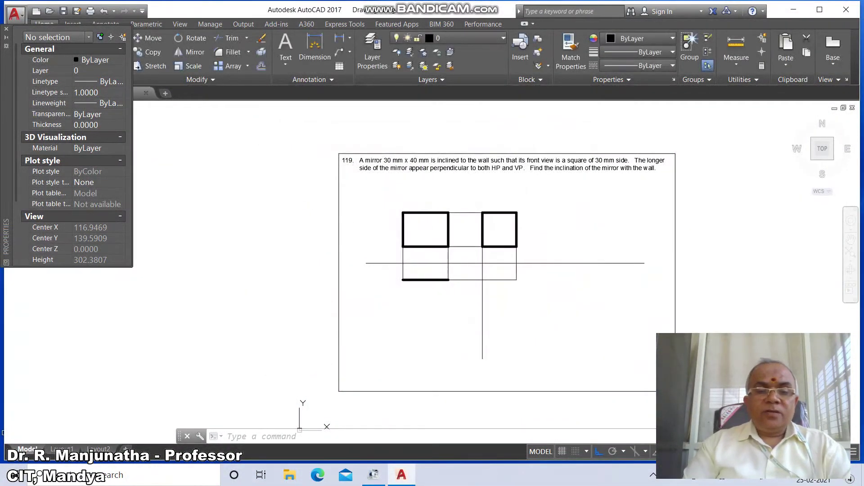
# - Add a horizontal dimension above the top edge of the rectangle
pyautogui.write('DIMHOR')
pyautogui.press('Return')
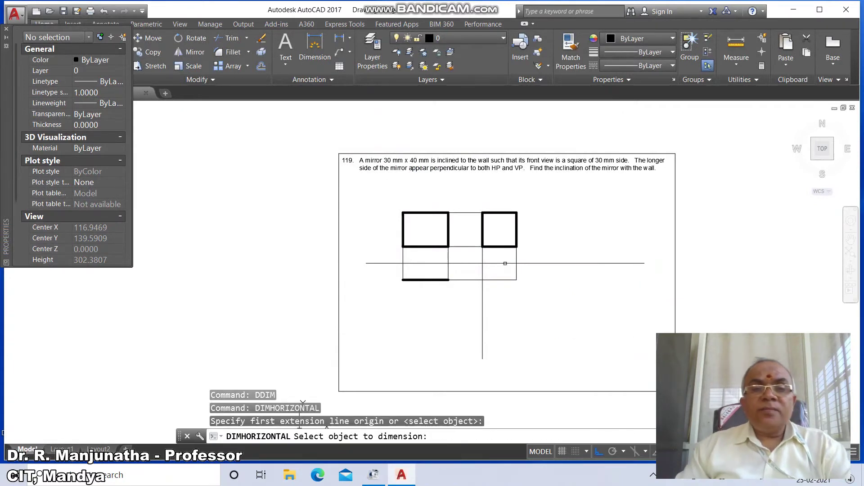
pyautogui.click(429, 214)
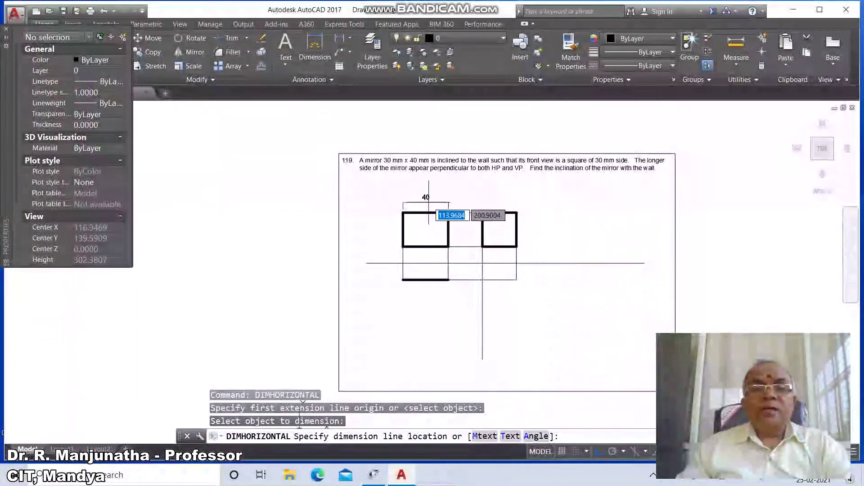
pyautogui.click(429, 203)
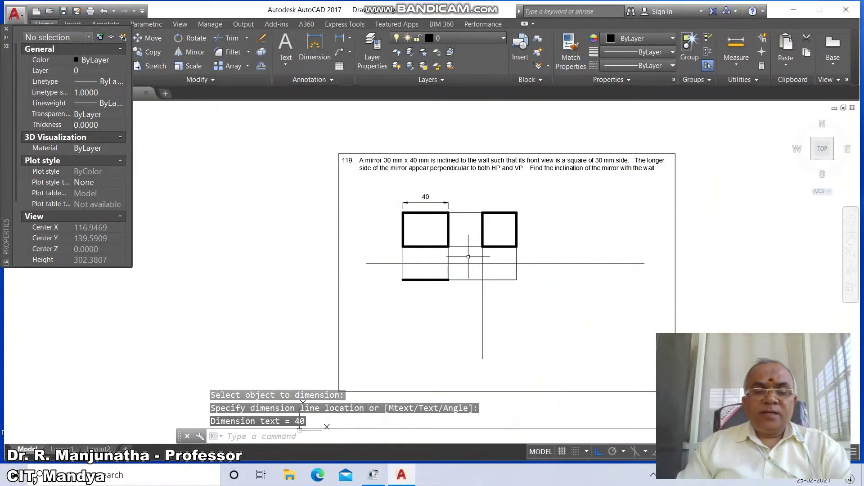
# - Add a vertical dimension outside the left edge of the rectangle
pyautogui.write('DIMVER')
pyautogui.press('Return')
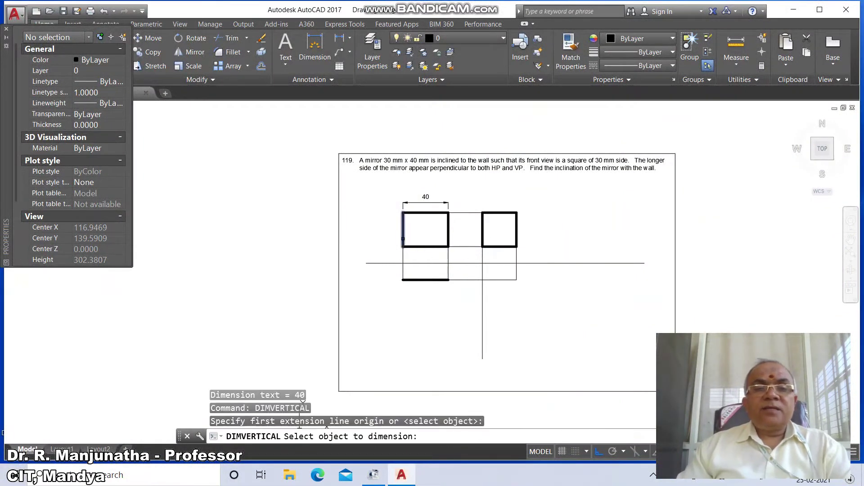
pyautogui.click(402, 236)
pyautogui.click(392, 245)
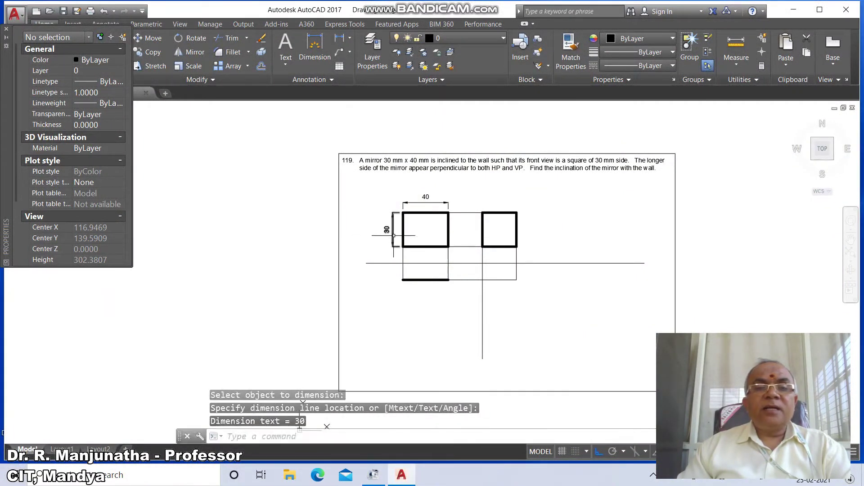
# - Add a horizontal dimension above the square's top edge with its text overridden as SQ.30
pyautogui.write('DIMHOR')
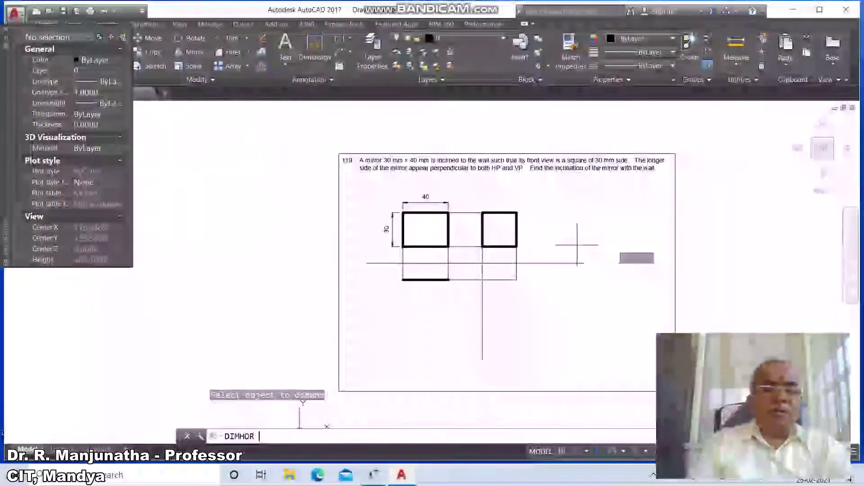
pyautogui.press('Return')
pyautogui.click(504, 214)
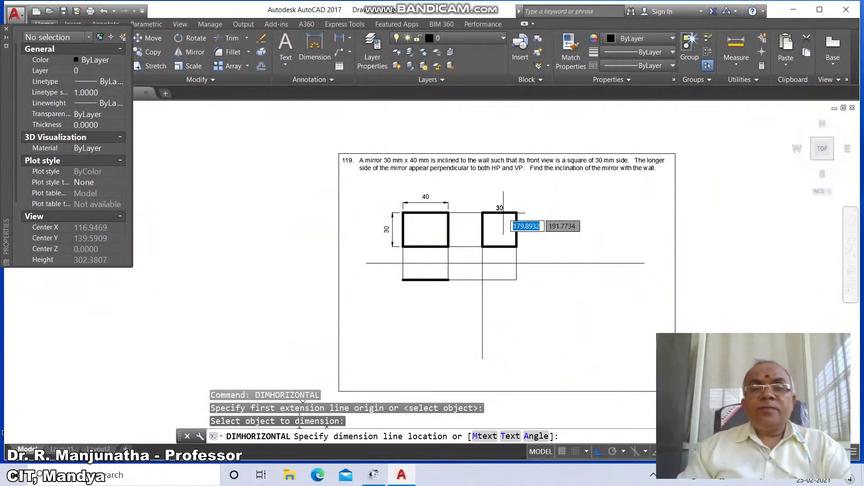
pyautogui.write('T')
pyautogui.press('Return')
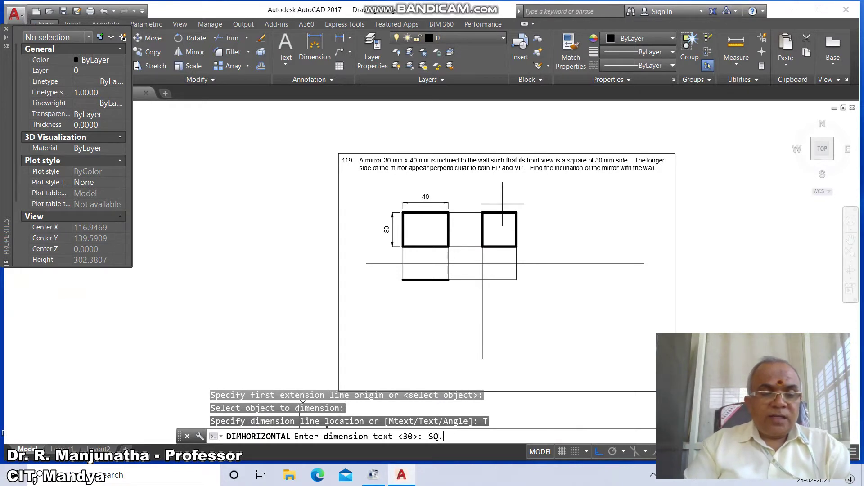
pyautogui.press('Return')
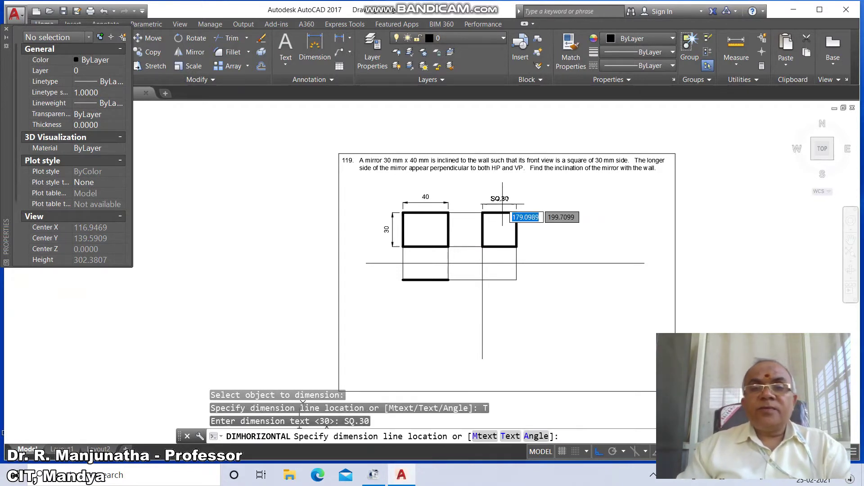
pyautogui.click(503, 205)
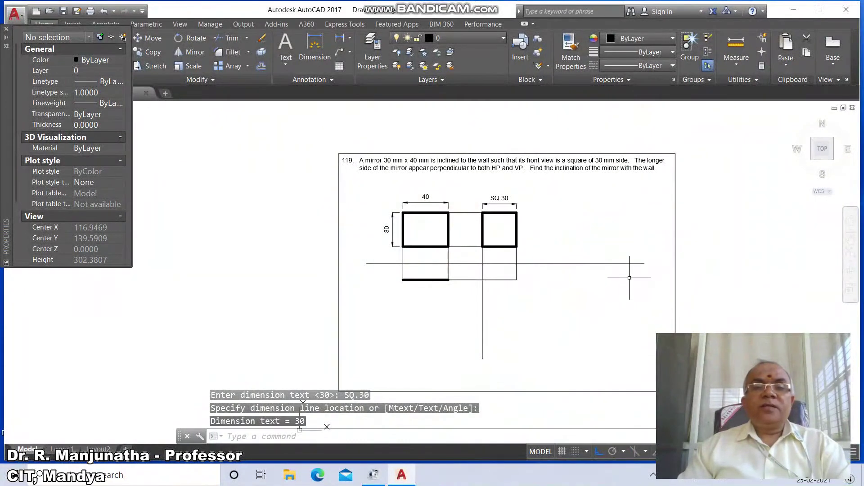
# - Draw a circle of radius 40 centred where the lower horizontal projector meets the square's right projector
pyautogui.write('c')
pyautogui.press('Return')
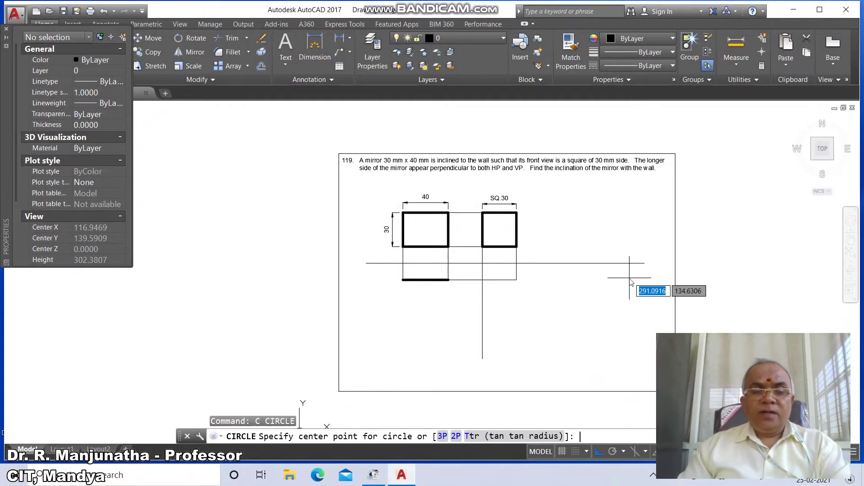
pyautogui.write('INT')
pyautogui.press('Return')
pyautogui.click(516, 279)
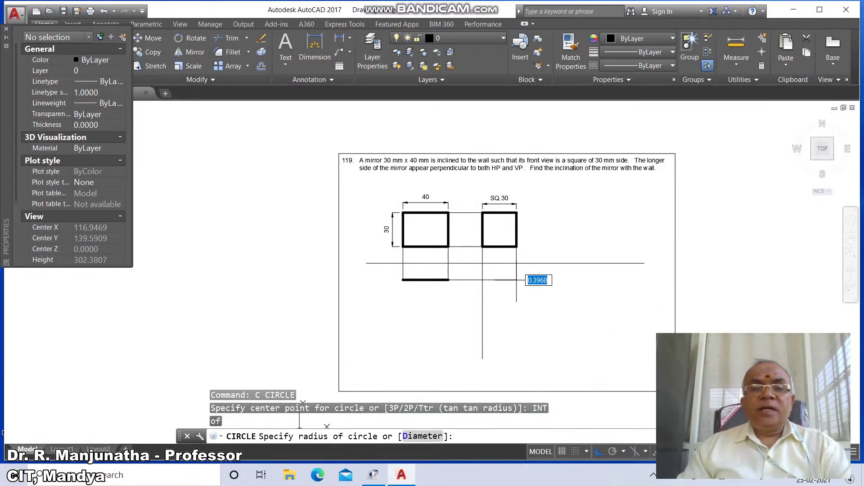
pyautogui.write('40')
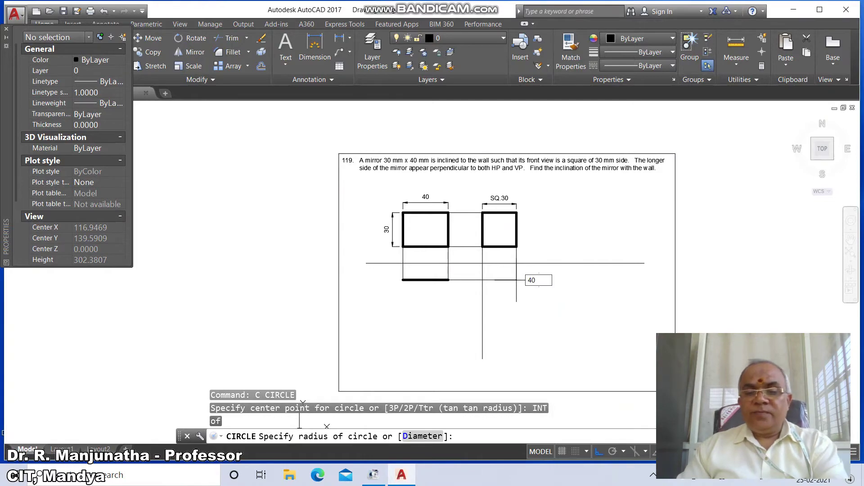
pyautogui.press('Return')
# - Break the circle on both sides of the square's left projector and erase the rest, leaving only a short arc crossing that projector
pyautogui.write('br')
pyautogui.press('Return')
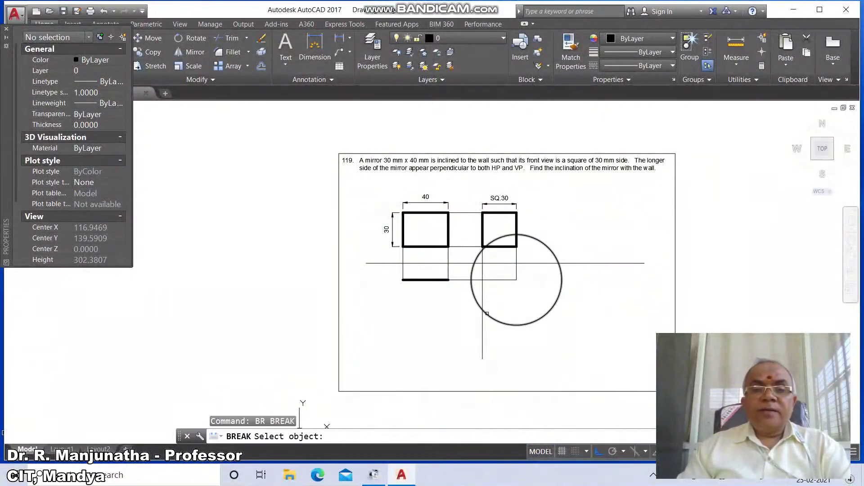
pyautogui.click(487, 314)
pyautogui.click(507, 324)
pyautogui.press('Return')
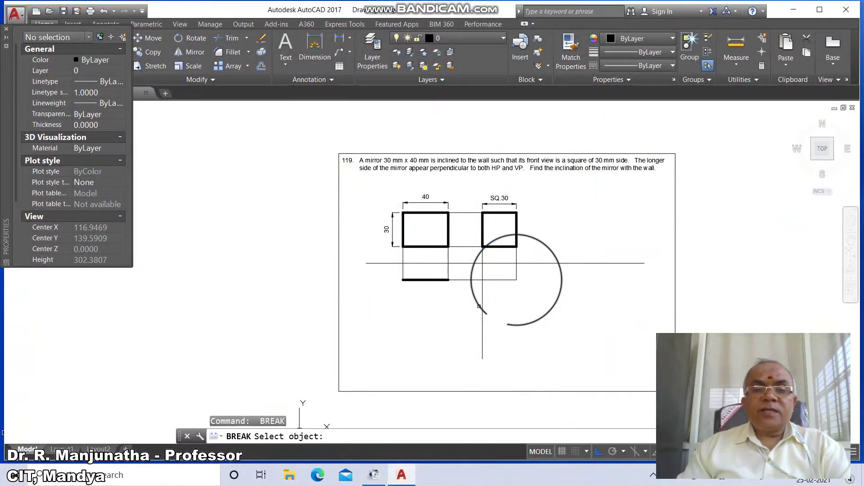
pyautogui.click(479, 306)
pyautogui.press('Escape')
pyautogui.write('e')
pyautogui.press('Return')
pyautogui.click(479, 306)
pyautogui.press('Return')
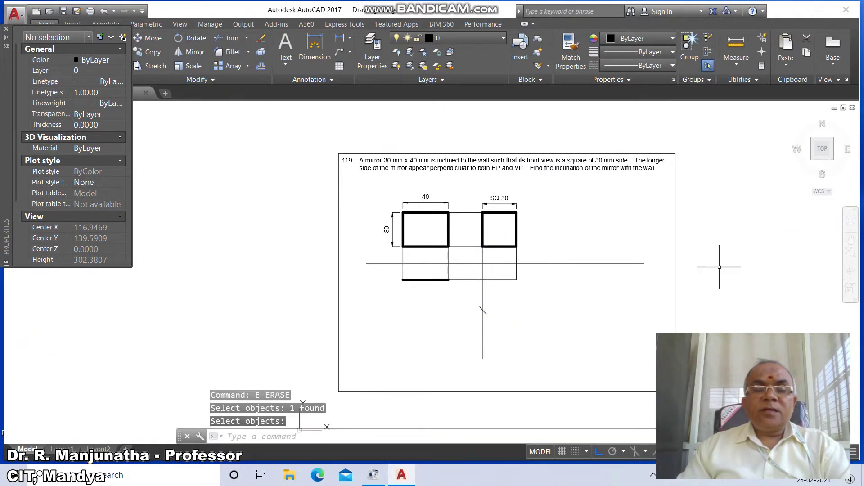
# - Trim the square's left vertical projector below the short arc
pyautogui.write('tr')
pyautogui.press('Return')
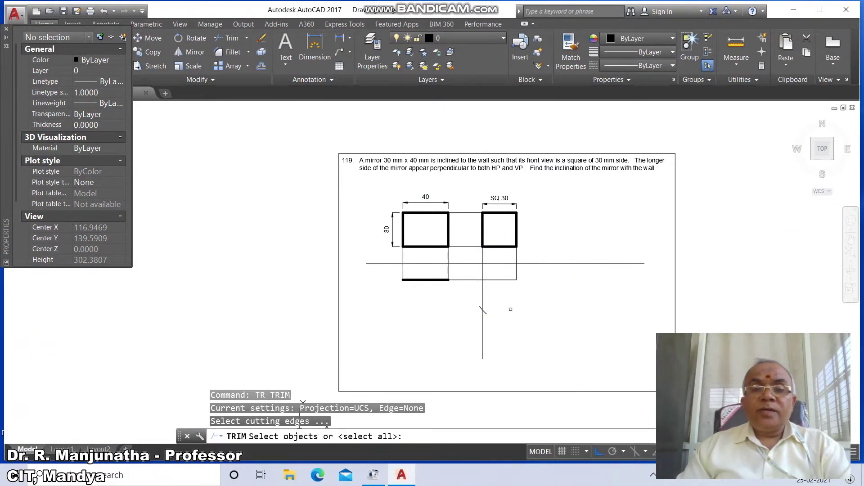
pyautogui.click(487, 312)
pyautogui.press('Return')
pyautogui.click(482, 330)
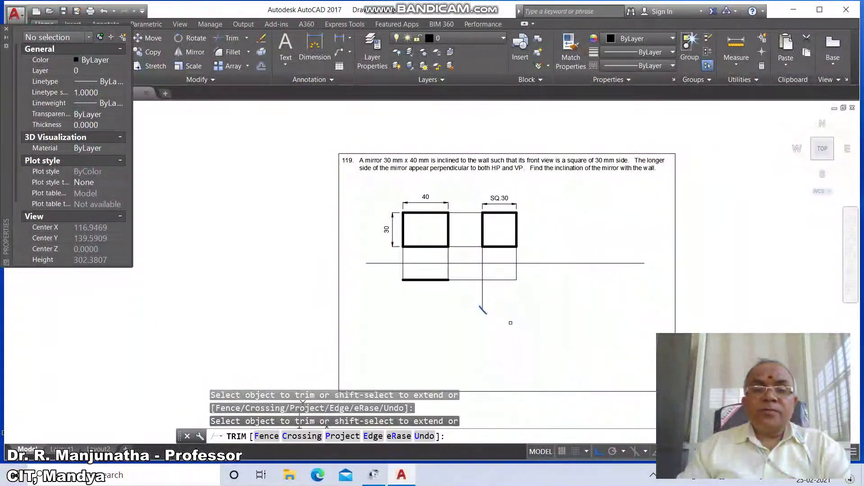
pyautogui.press('Escape')
# - Draw an inclined line from the lower-right projector corner to the intersection of the short arc and the left projector
pyautogui.write('l')
pyautogui.press('Return')
pyautogui.write('int:')
pyautogui.press('Return')
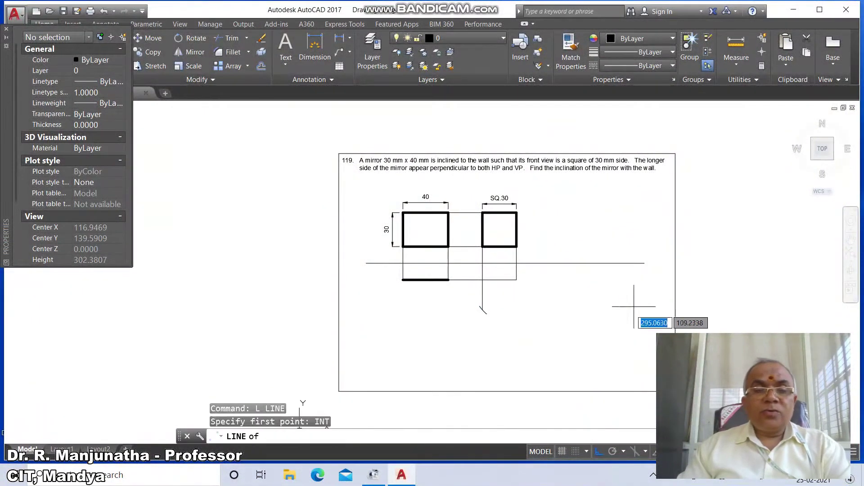
pyautogui.click(517, 280)
pyautogui.write('in')
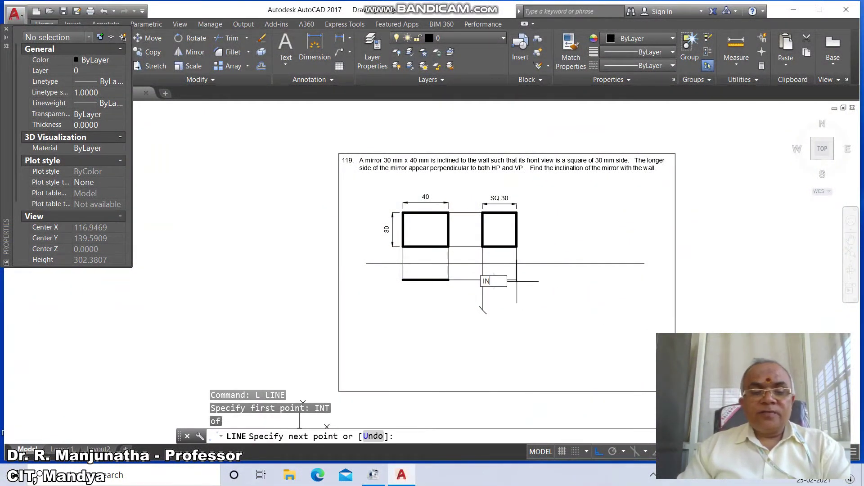
pyautogui.write('t')
pyautogui.press('Return')
pyautogui.click(486, 307)
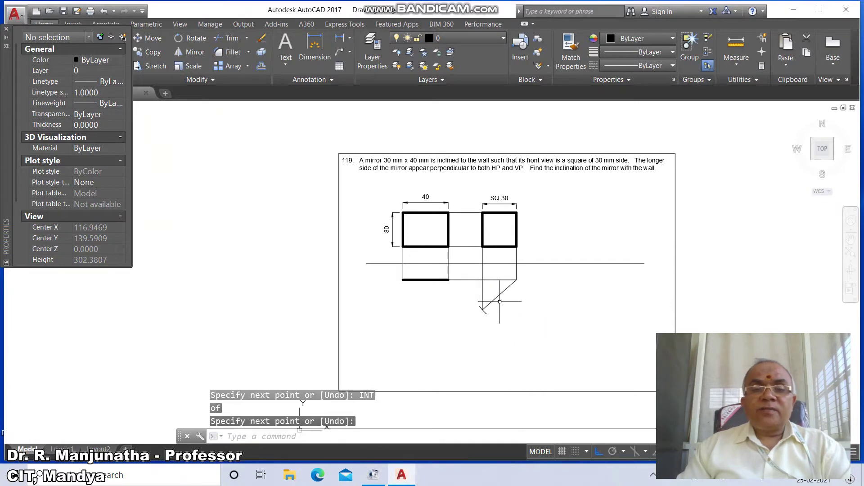
# - Move the inclined line in the top view to the VIEWS layer
pyautogui.press('Return')
pyautogui.click(500, 295)
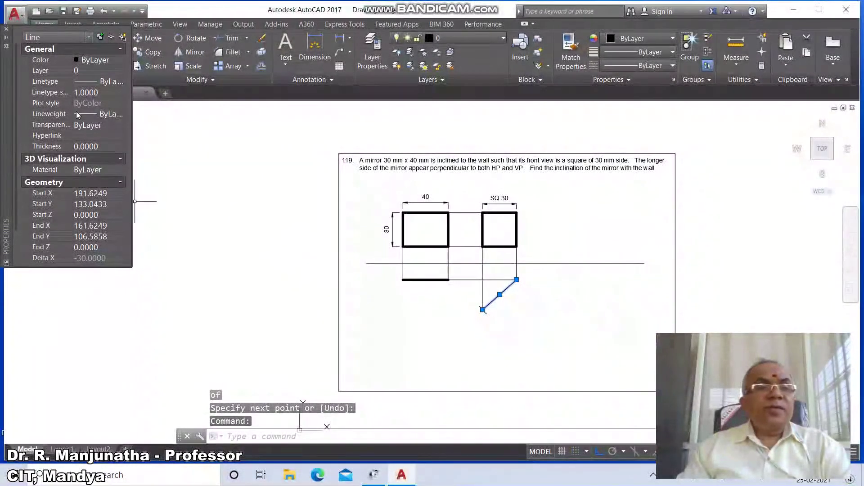
pyautogui.click(120, 71)
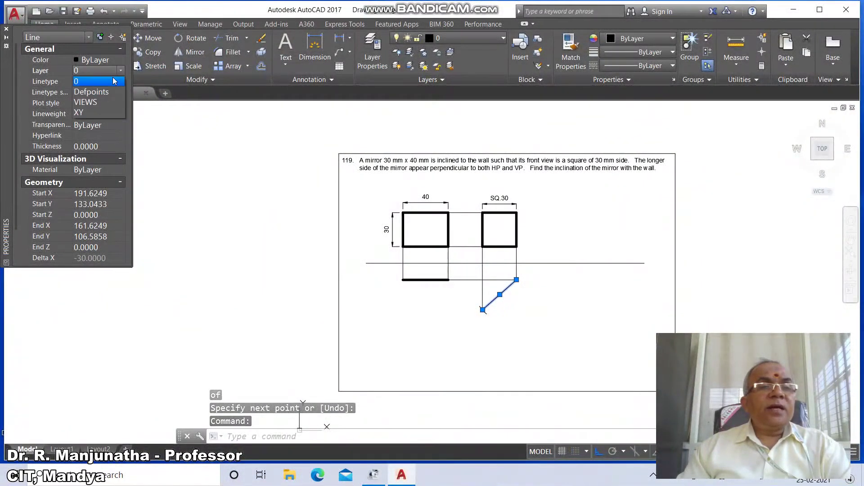
pyautogui.click(93, 106)
pyautogui.press('Escape')
pyautogui.press('Escape')
pyautogui.press('Escape')
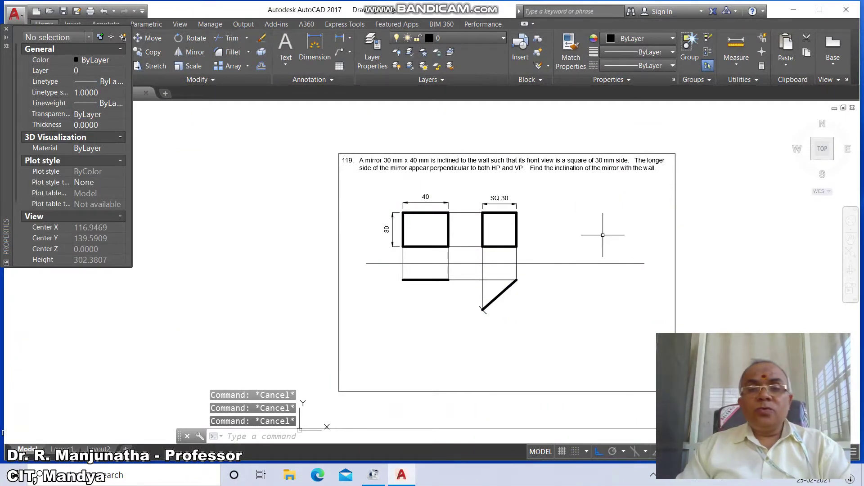
# - Group the four sides of the 30 mm square front view
pyautogui.write('C')
pyautogui.press('Escape')
pyautogui.write('G')
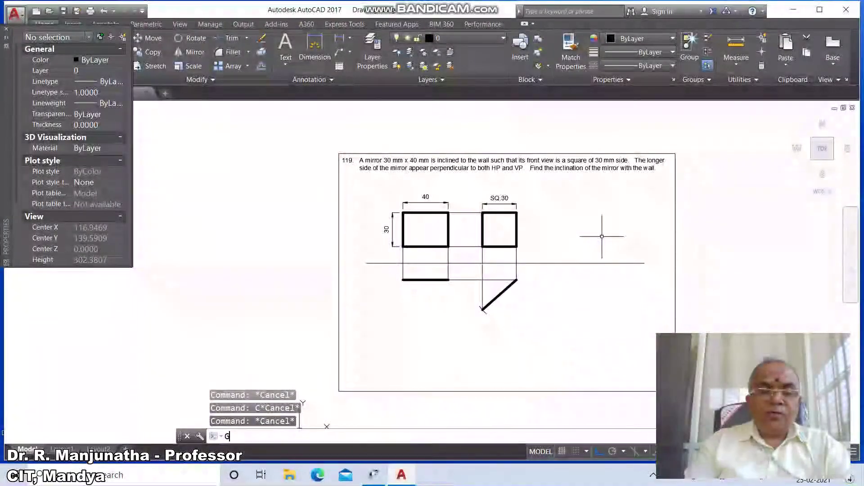
pyautogui.write('ROUP')
pyautogui.press('Return')
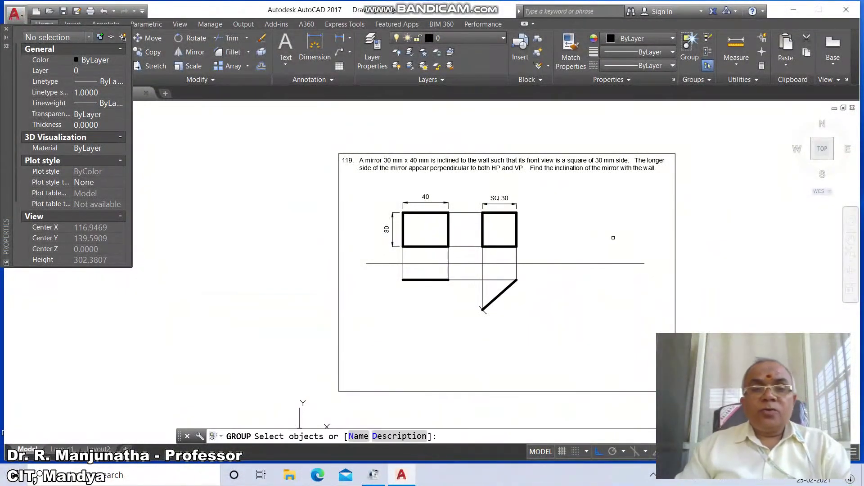
pyautogui.click(505, 214)
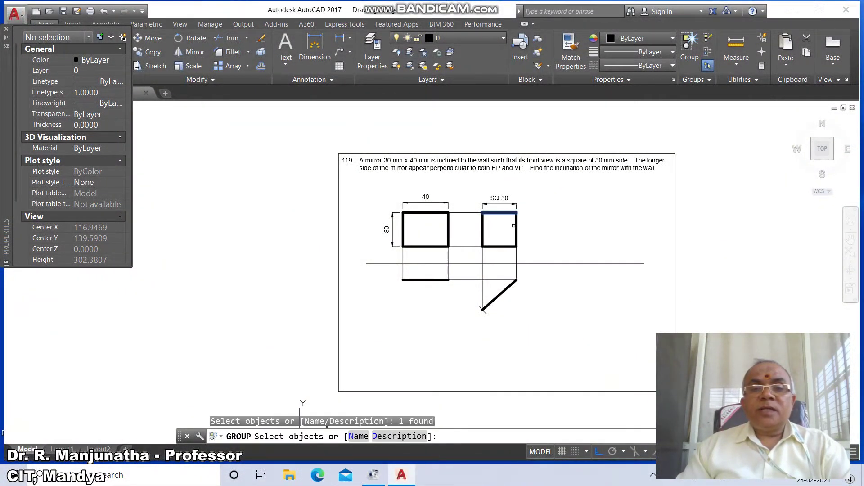
pyautogui.click(517, 227)
pyautogui.click(505, 247)
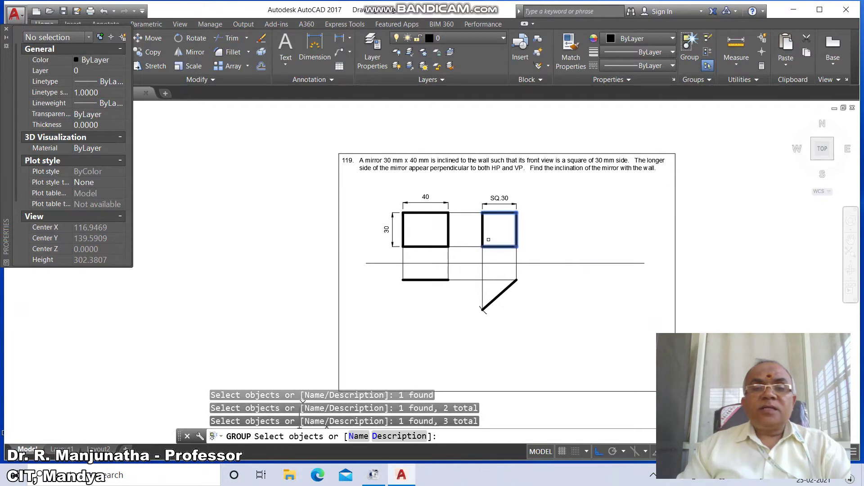
pyautogui.press('Return')
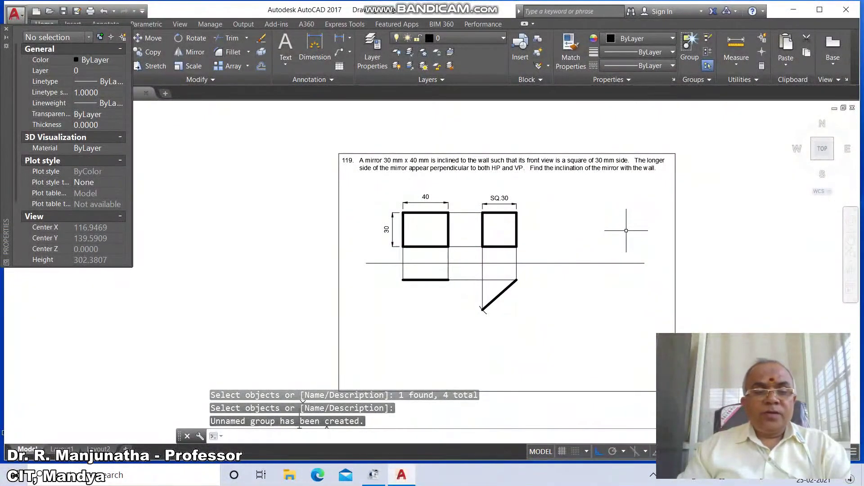
# - Copy the grouped square horizontally to the right by about 64 mm
pyautogui.write('co')
pyautogui.press('Return')
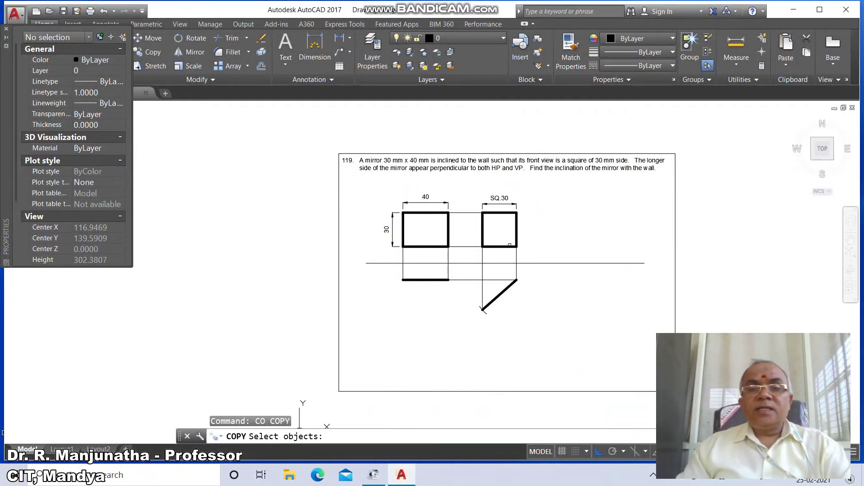
pyautogui.click(510, 245)
pyautogui.press('Return')
pyautogui.click(511, 256)
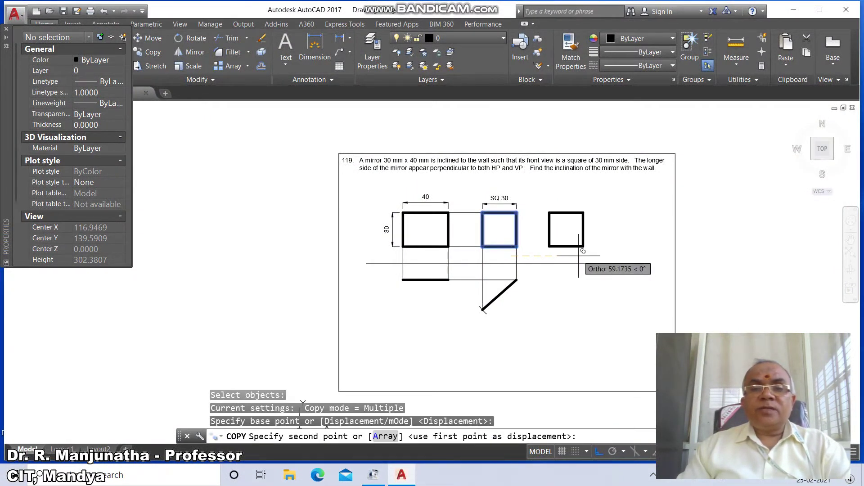
pyautogui.click(582, 255)
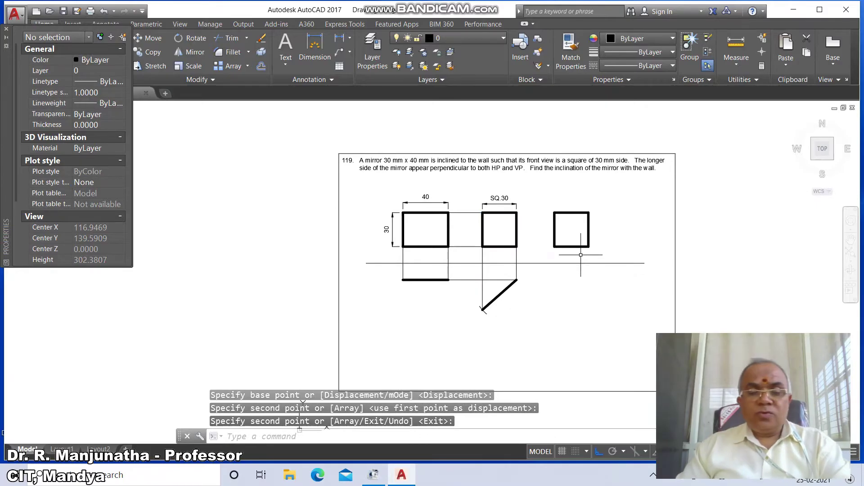
pyautogui.press('Return')
# - Draw a vertical projector from the copied square's lower-left corner down past the level of the inclined line's lower end
pyautogui.write('l')
pyautogui.press('Return')
pyautogui.write('int')
pyautogui.press('Return')
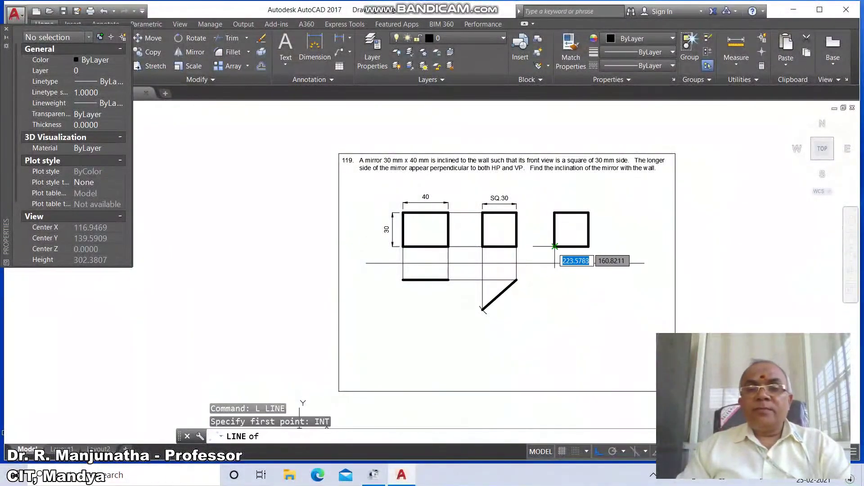
pyautogui.click(555, 246)
pyautogui.click(555, 323)
pyautogui.press('Return')
# - Draw a vertical projector from the copied square's lower-right corner down past the level of the inclined line's lower end
pyautogui.press('Return')
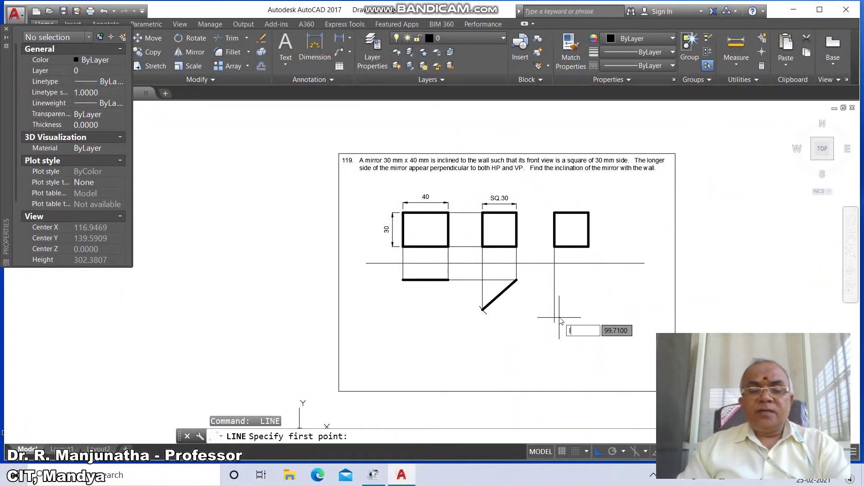
pyautogui.write('INT')
pyautogui.press('Return')
pyautogui.click(588, 247)
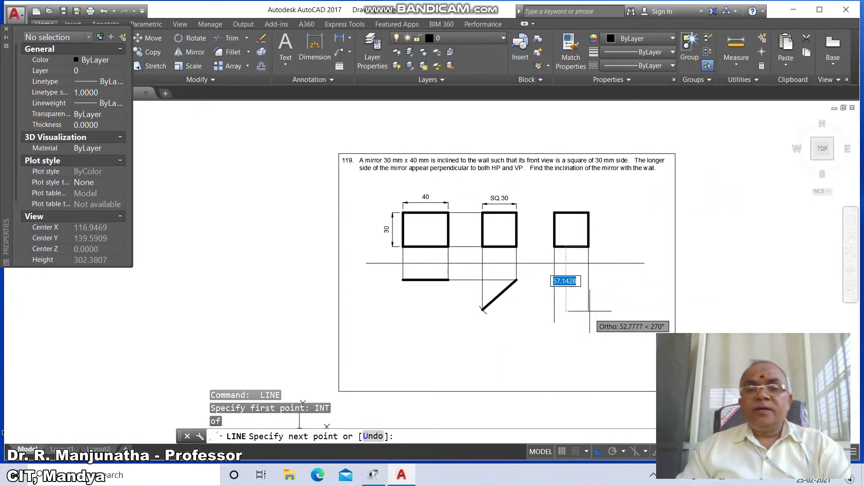
pyautogui.click(589, 330)
pyautogui.press('Return')
# - Draw a horizontal projector from the inclined line's upper end perpendicular to the copied square's right projector
pyautogui.press('Return')
pyautogui.write('INT')
pyautogui.press('Return')
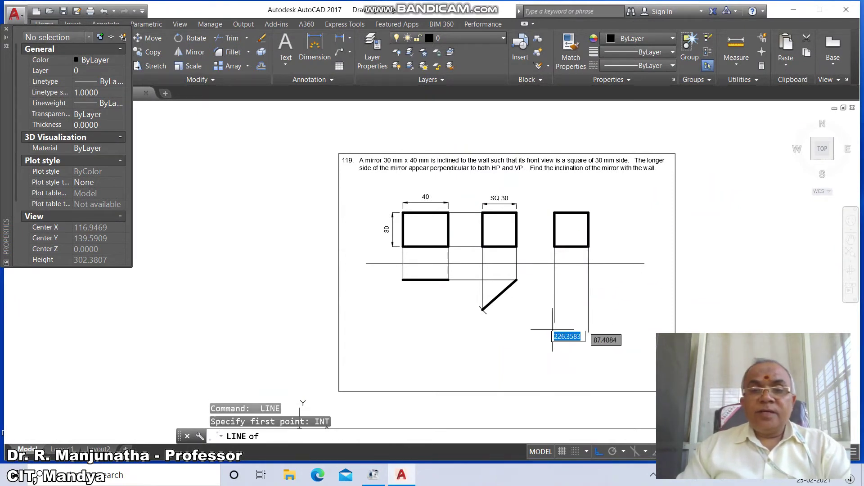
pyautogui.click(518, 280)
pyautogui.write('P')
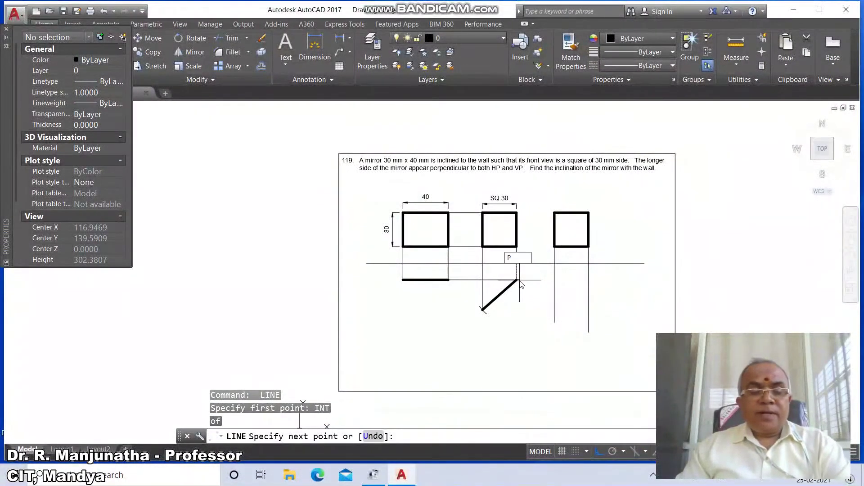
pyautogui.write('ER')
pyautogui.press('Return')
pyautogui.click(586, 282)
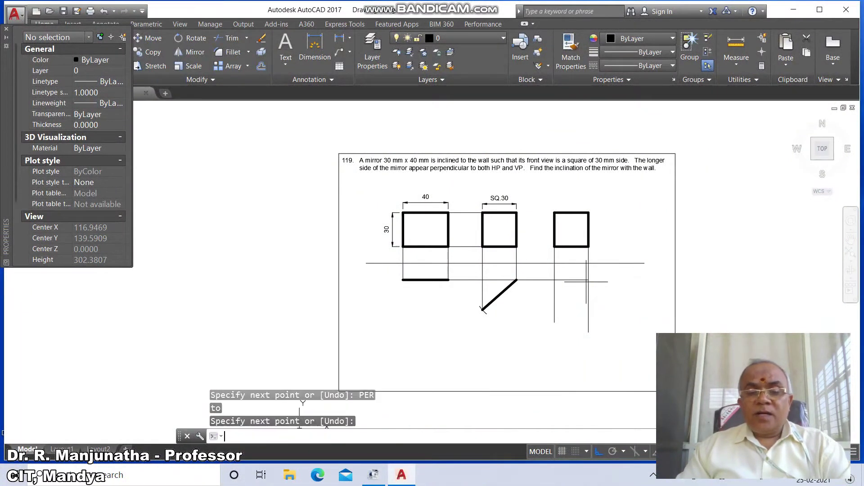
pyautogui.press('Return')
# - Draw a horizontal projector from the inclined line's lower end perpendicular to the copied square's right projector
pyautogui.press('Return')
pyautogui.write('INT')
pyautogui.press('Return')
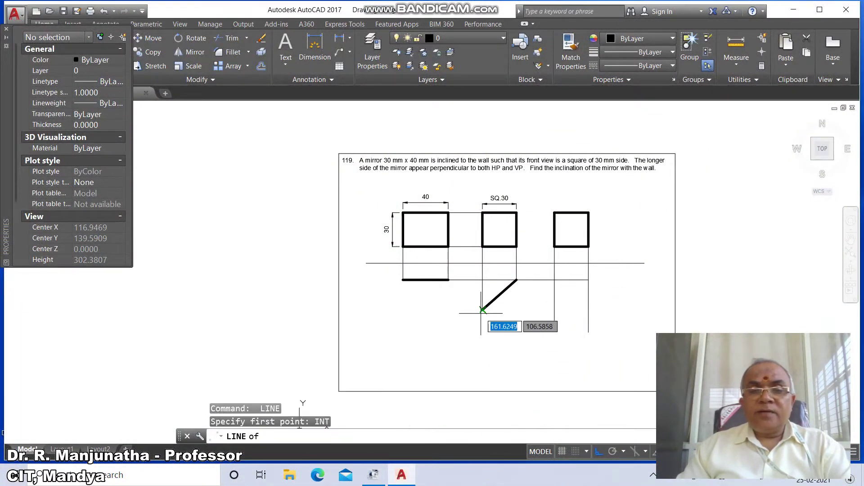
pyautogui.click(482, 310)
pyautogui.write('PER')
pyautogui.press('Return')
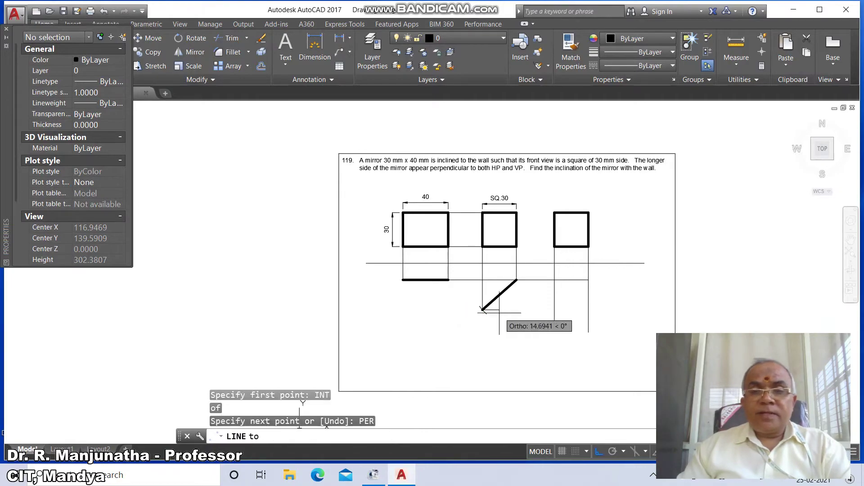
pyautogui.click(588, 310)
pyautogui.press('Return')
# - Fillet the lower horizontal projector and the copied square's right projector into a sharp corner
pyautogui.write('f')
pyautogui.press('Return')
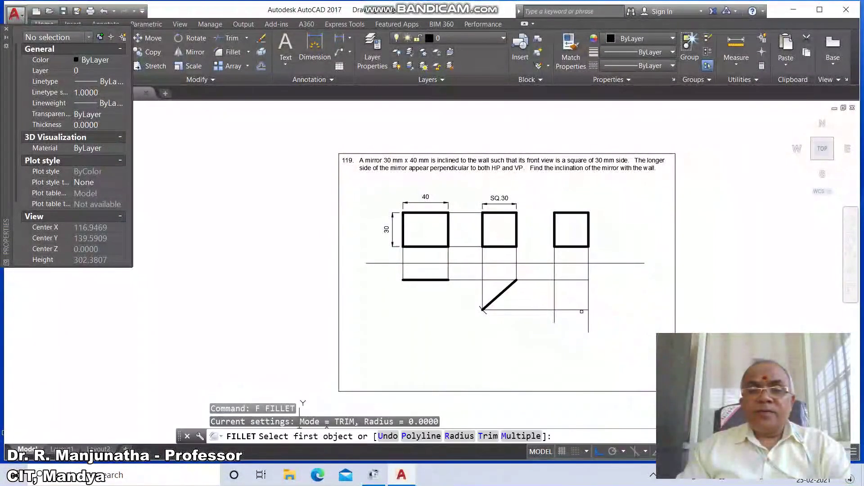
pyautogui.click(580, 310)
pyautogui.press('Escape')
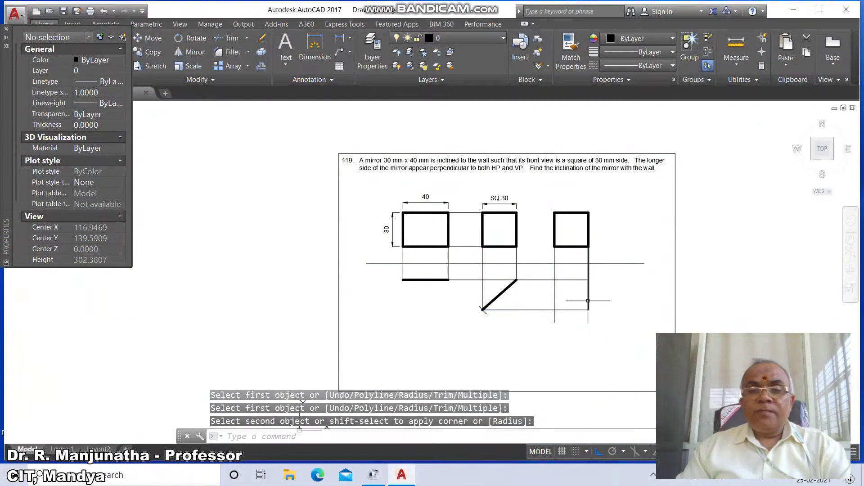
# - Trim the copied square's left projector below the lower horizontal projector
pyautogui.write('tr')
pyautogui.press('Return')
pyautogui.click(560, 311)
pyautogui.press('Return')
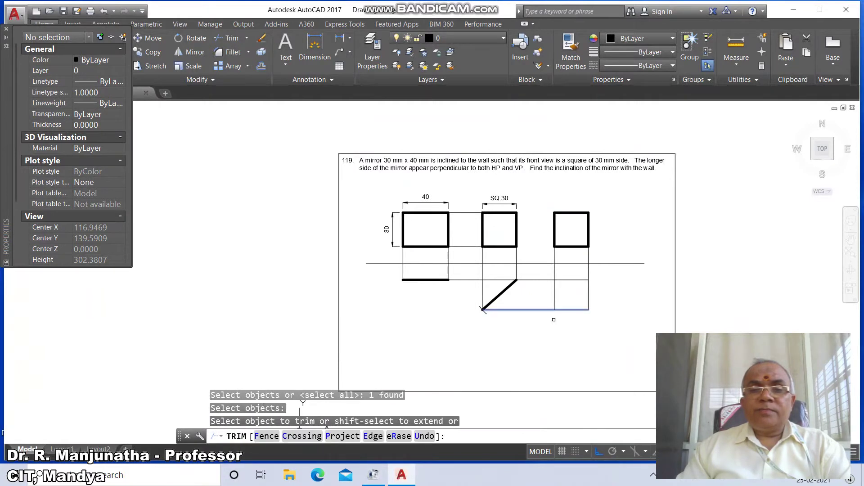
pyautogui.press('Escape')
# - Break the upper horizontal projector at its intersection with the copied square's left projector, without leaving a gap
pyautogui.write('br')
pyautogui.press('Return')
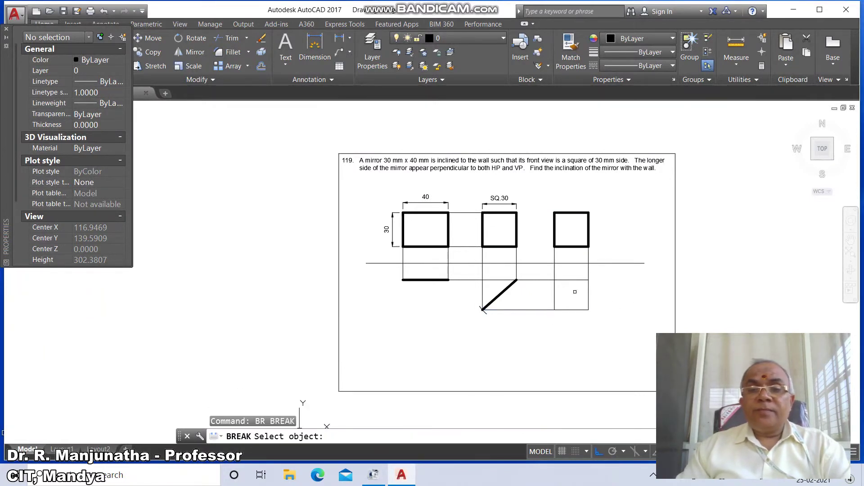
pyautogui.click(574, 280)
pyautogui.write('f')
pyautogui.press('Return')
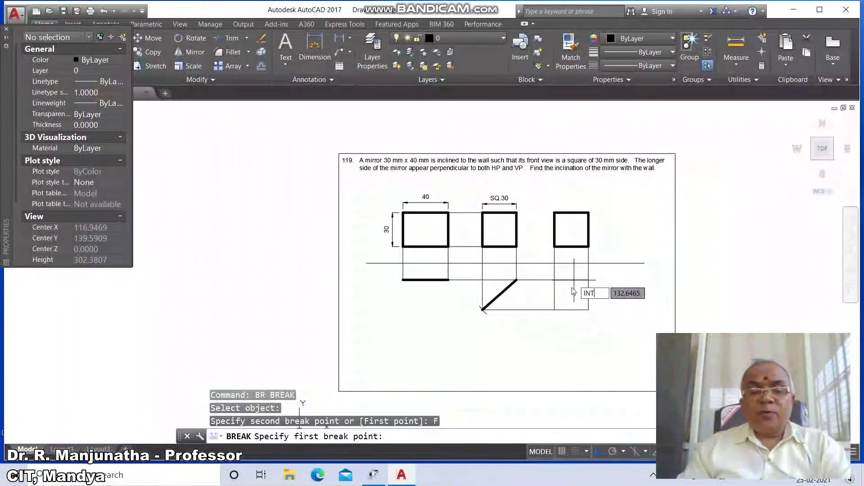
pyautogui.write('int')
pyautogui.press('Return')
pyautogui.click(558, 289)
pyautogui.click(554, 280)
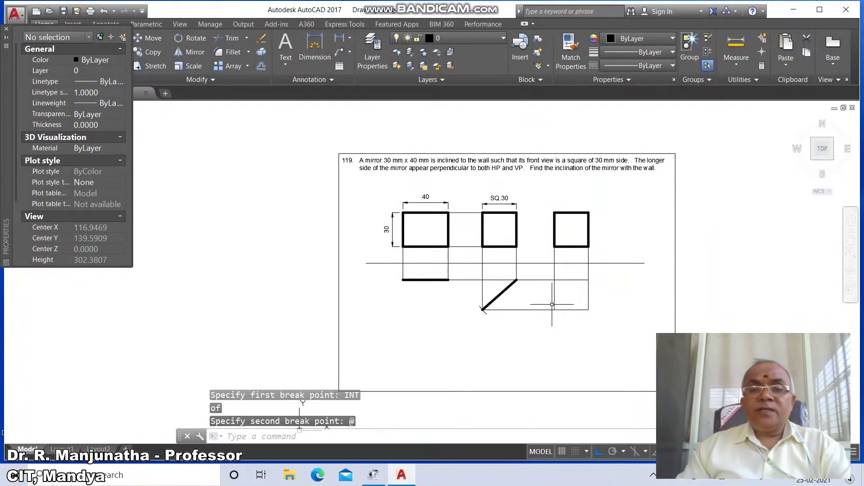
# - Break the copied square's right projector at its intersection with the upper horizontal projector, without leaving a gap
pyautogui.press('Return')
pyautogui.click(586, 293)
pyautogui.write('f')
pyautogui.press('Return')
pyautogui.write('in')
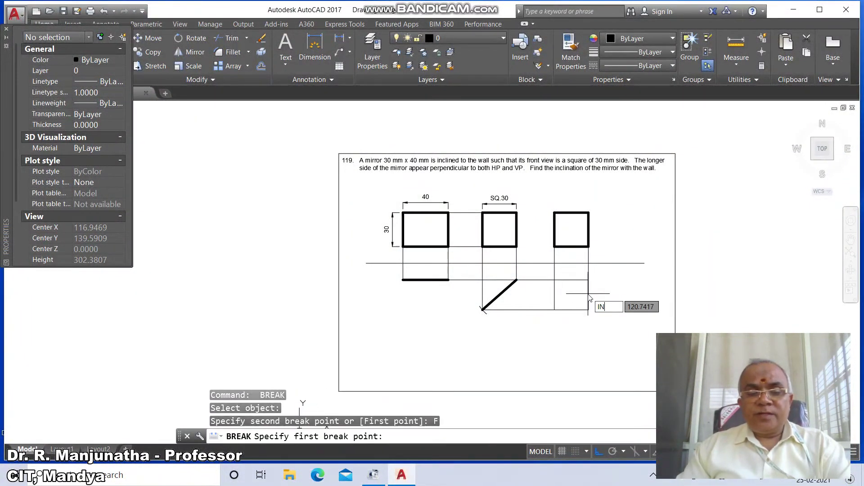
pyautogui.write('t')
pyautogui.press('Return')
pyautogui.click(588, 280)
pyautogui.write('@')
pyautogui.press('Return')
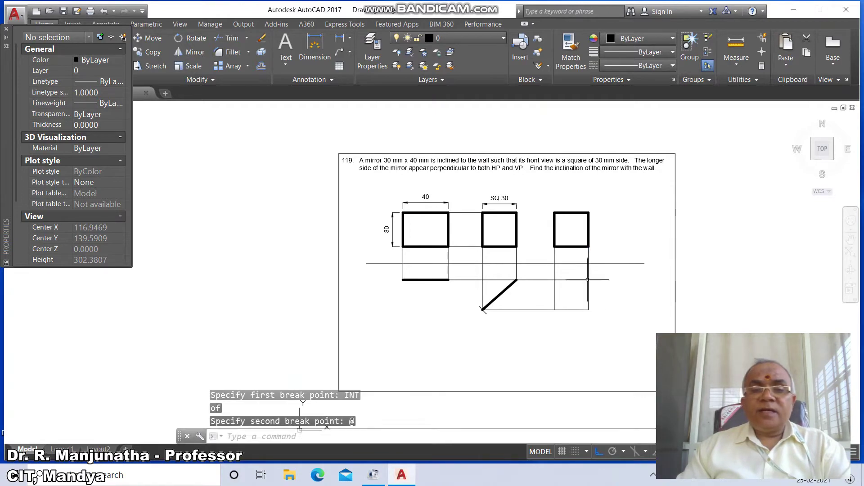
# - Break the copied square's left projector at its intersection with the upper horizontal projector, without leaving a gap
pyautogui.press('Return')
pyautogui.click(555, 294)
pyautogui.write('f')
pyautogui.press('Return')
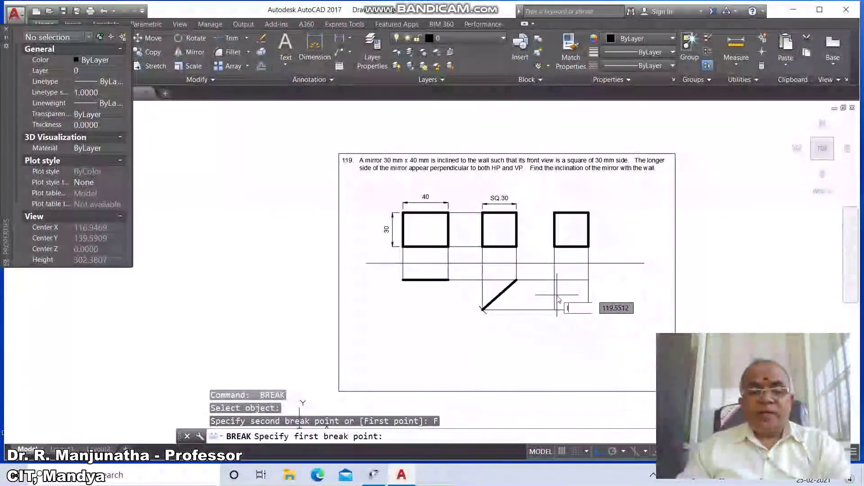
pyautogui.write('int')
pyautogui.press('Return')
pyautogui.click(557, 279)
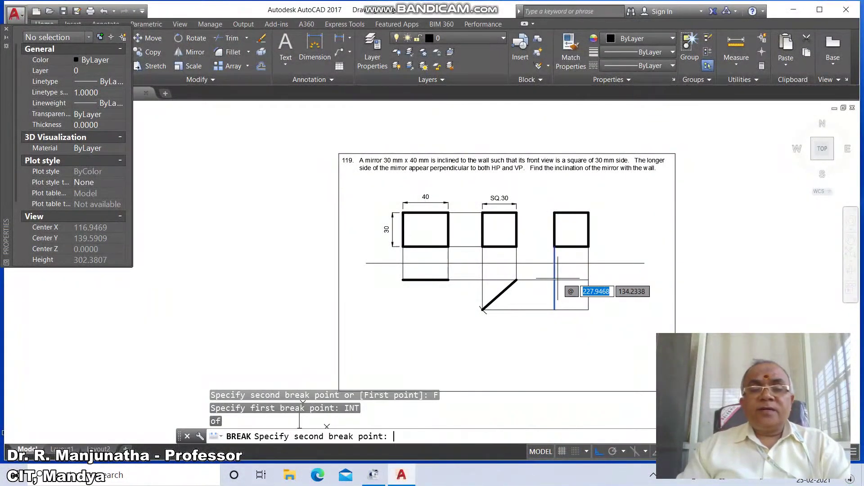
pyautogui.press('Return')
# - Break the lower horizontal projector at its intersection with the copied square's left projector, without leaving a gap
pyautogui.press('Return')
pyautogui.click(566, 308)
pyautogui.write('f')
pyautogui.press('Return')
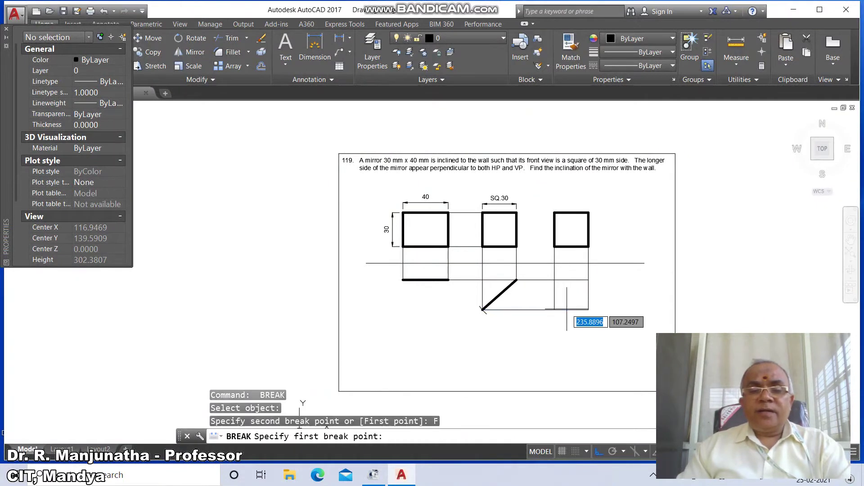
pyautogui.write('INT')
pyautogui.press('Return')
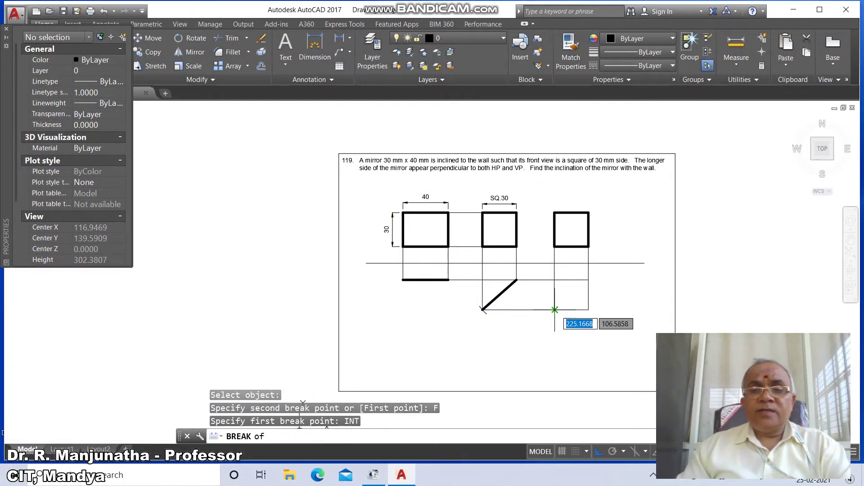
pyautogui.click(567, 309)
pyautogui.write('@')
pyautogui.press('Return')
# - Assign the four sides of the rectangle below the reference line in the third view to the VIEWS layer
pyautogui.click(588, 296)
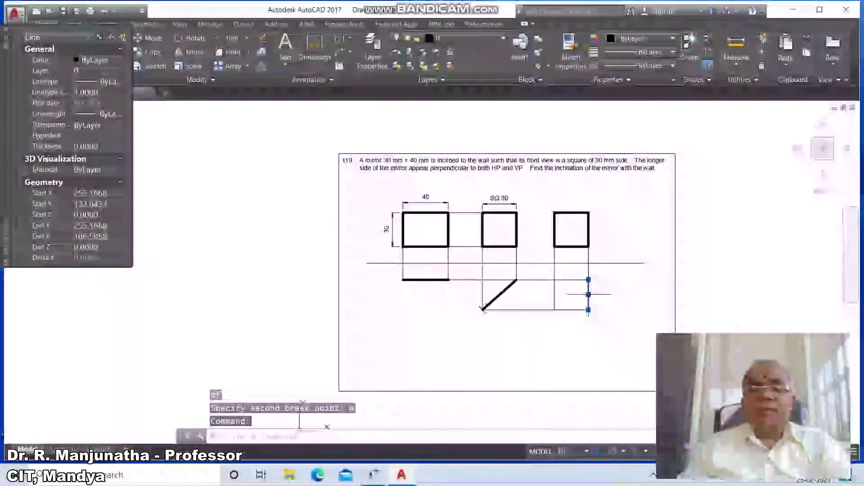
pyautogui.click(590, 271)
pyautogui.click(566, 312)
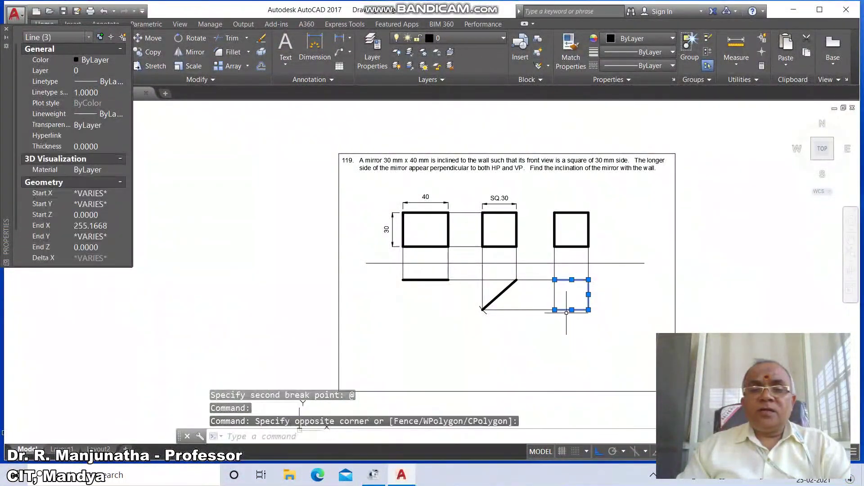
pyautogui.click(563, 294)
pyautogui.click(557, 302)
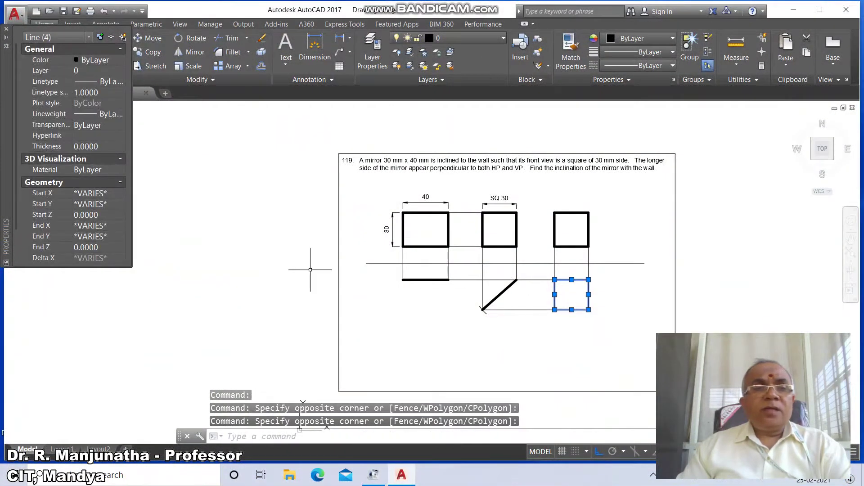
pyautogui.click(51, 72)
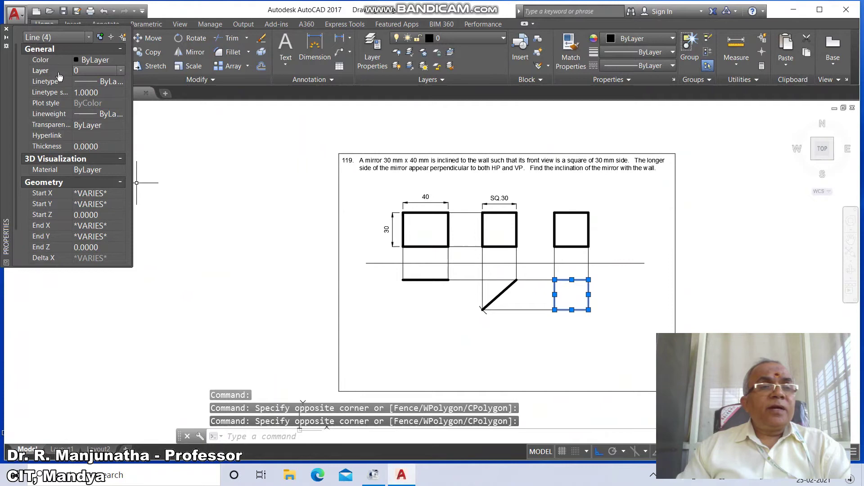
pyautogui.click(120, 70)
pyautogui.click(107, 96)
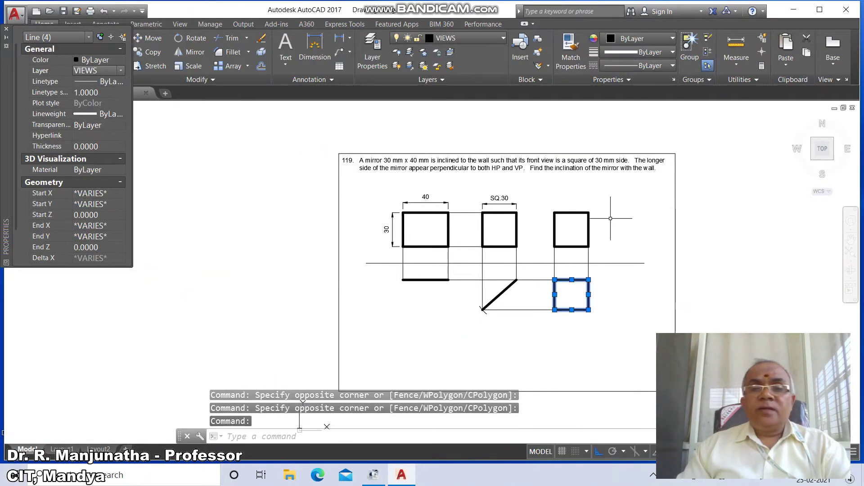
pyautogui.press('Escape')
pyautogui.press('Escape')
pyautogui.press('Escape')
# - Shorten the horizontal reference line by breaking off its excess length at both ends
pyautogui.write('br')
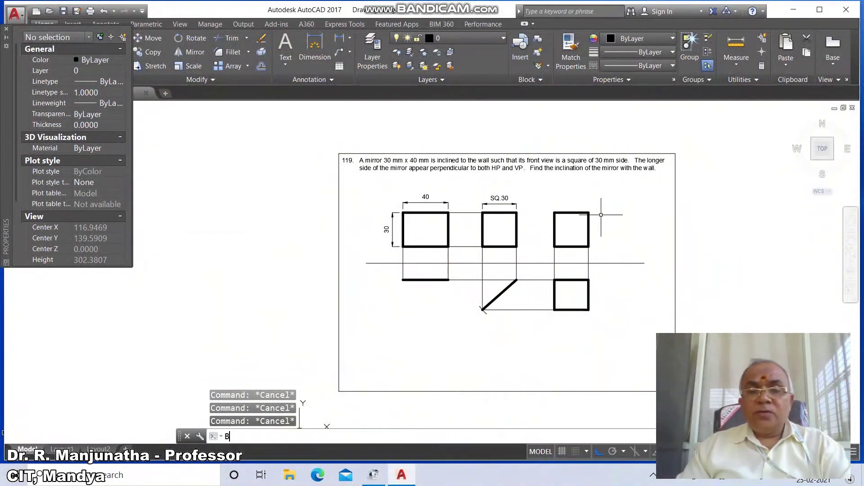
pyautogui.press('Return')
pyautogui.click(612, 263)
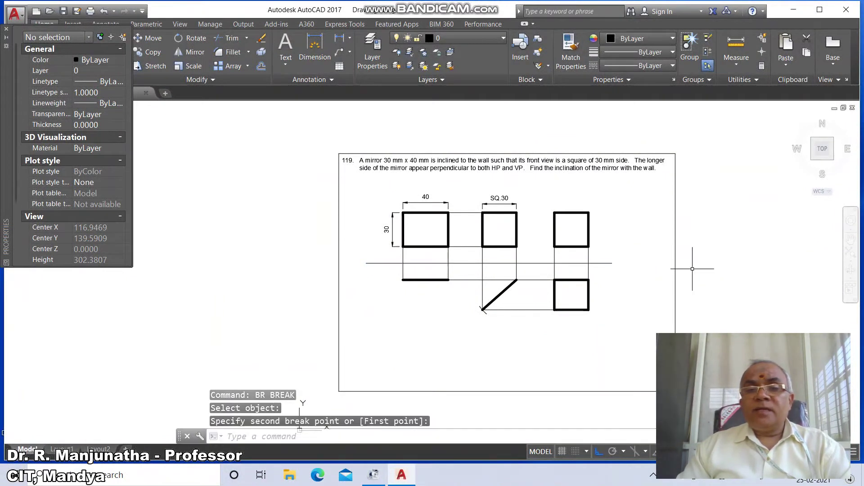
pyautogui.click(688, 260)
pyautogui.press('Return')
pyautogui.click(372, 263)
pyautogui.click(328, 273)
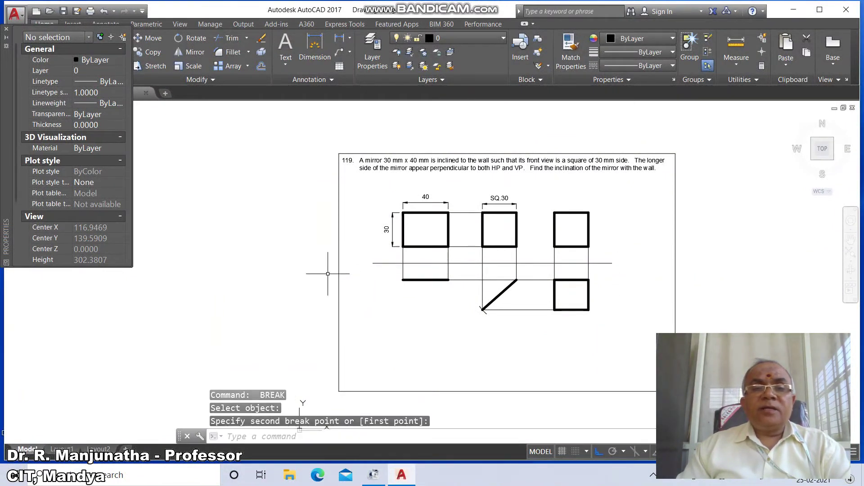
# - Add an angular dimension with blank text between the inclined top-view line and the upper horizontal projector
pyautogui.write('d')
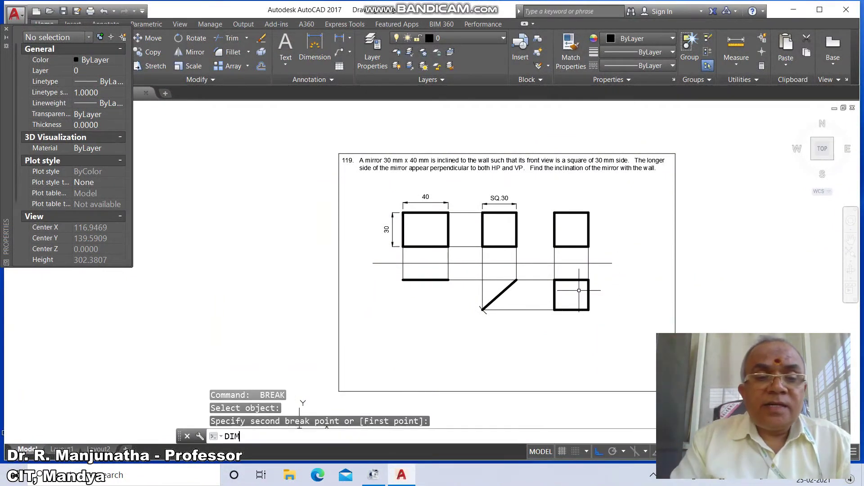
pyautogui.write('imla')
pyautogui.press('BackSpace')
pyautogui.press('BackSpace')
pyautogui.write('an')
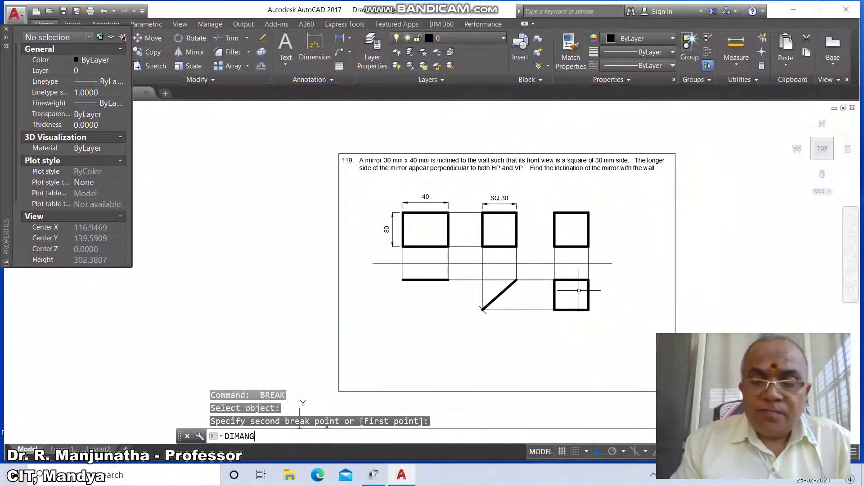
pyautogui.write('g')
pyautogui.press('Return')
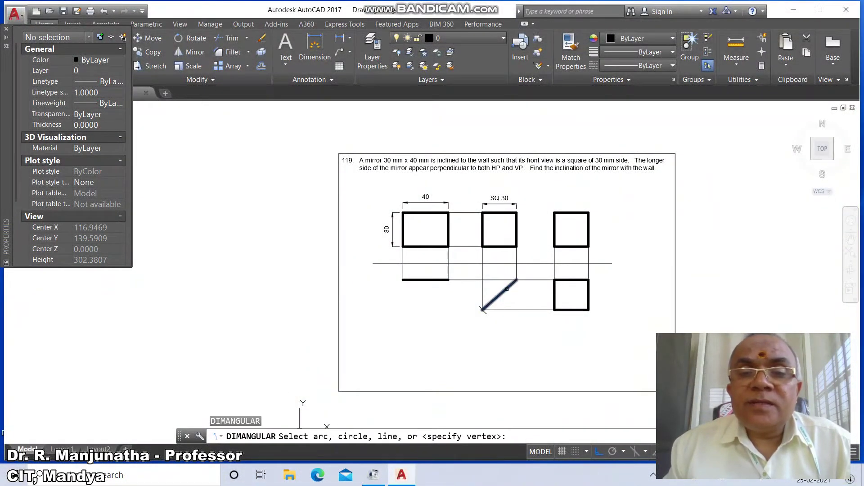
pyautogui.click(507, 288)
pyautogui.click(490, 279)
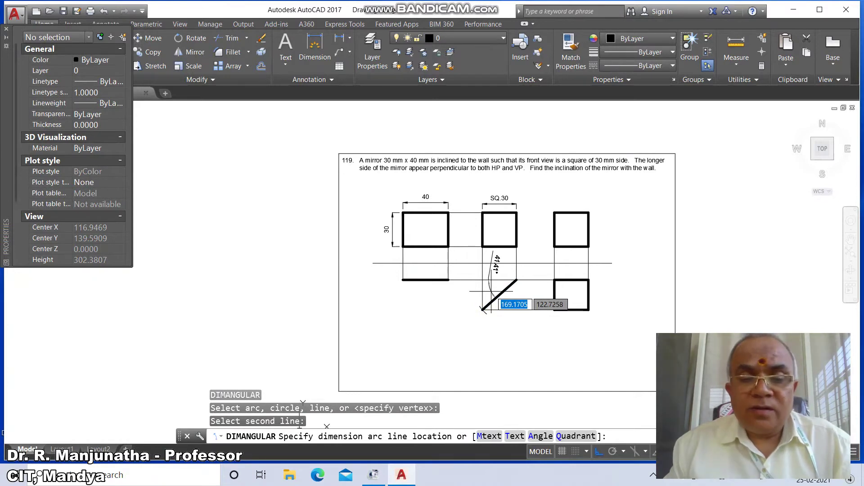
pyautogui.write('t')
pyautogui.press('Return')
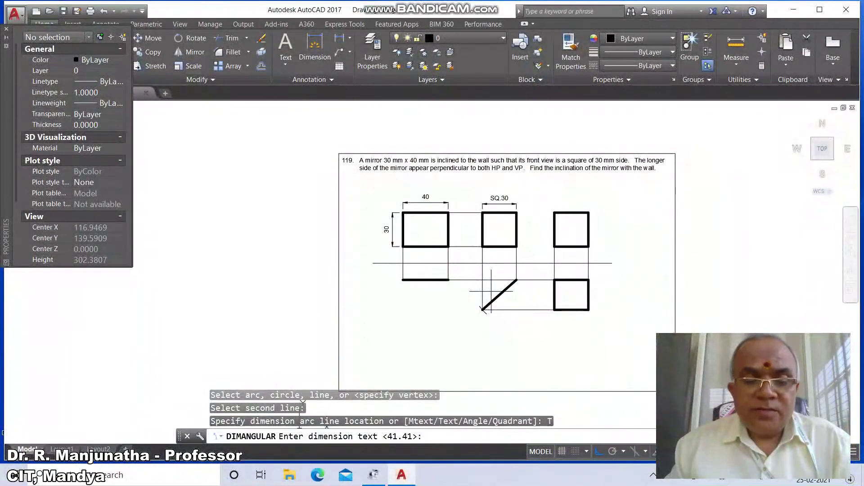
pyautogui.press('Return')
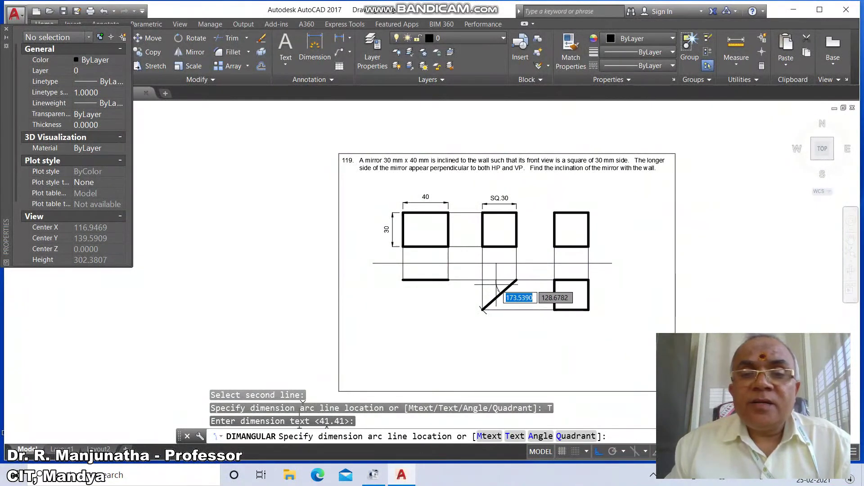
pyautogui.click(491, 290)
# - Assign the horizontal reference line between the front and top views to the XY layer
pyautogui.write('z')
pyautogui.press('Return')
pyautogui.write('w')
pyautogui.press('Return')
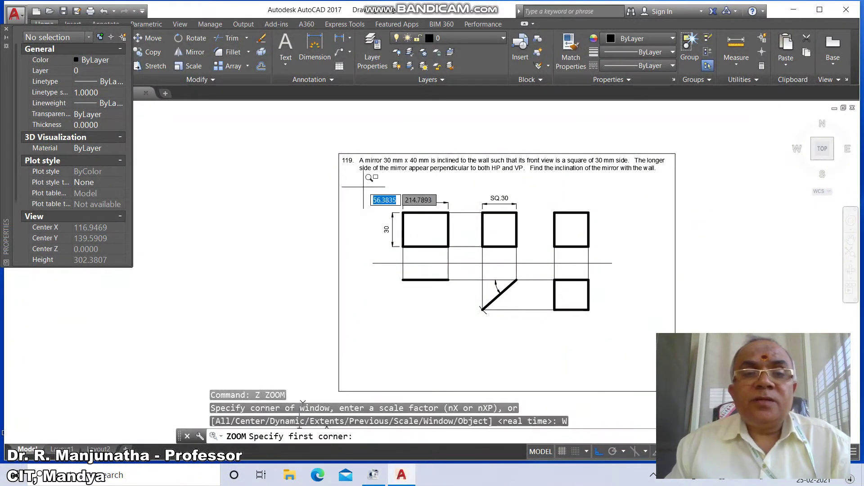
pyautogui.click(364, 187)
pyautogui.click(669, 368)
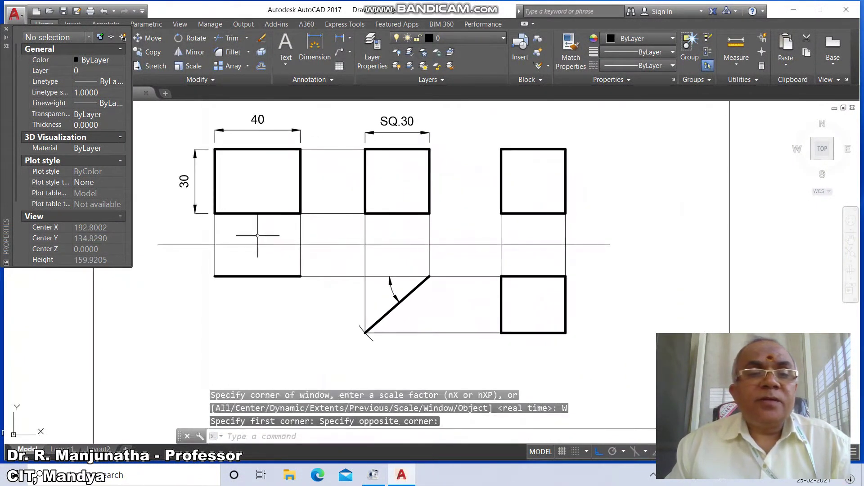
pyautogui.click(308, 246)
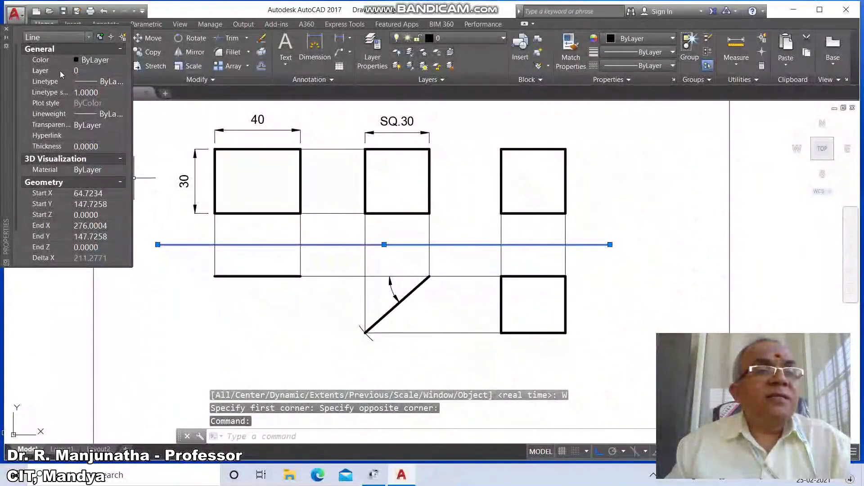
pyautogui.click(121, 71)
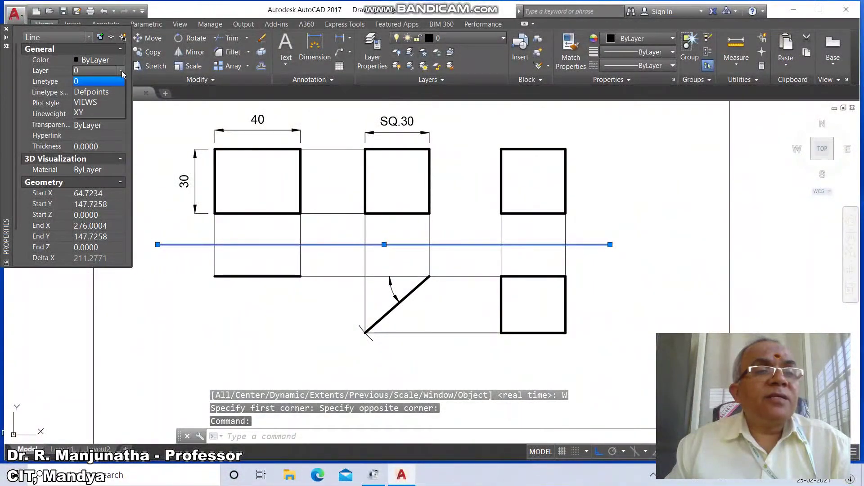
pyautogui.click(98, 112)
pyautogui.press('Escape')
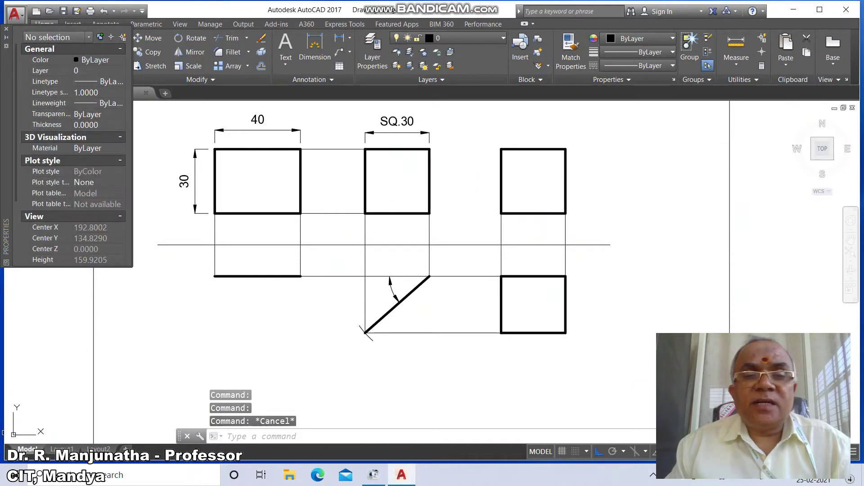
# - Add the multiline text φ in the Symbol font beside the angular dimension arc
pyautogui.write('M')
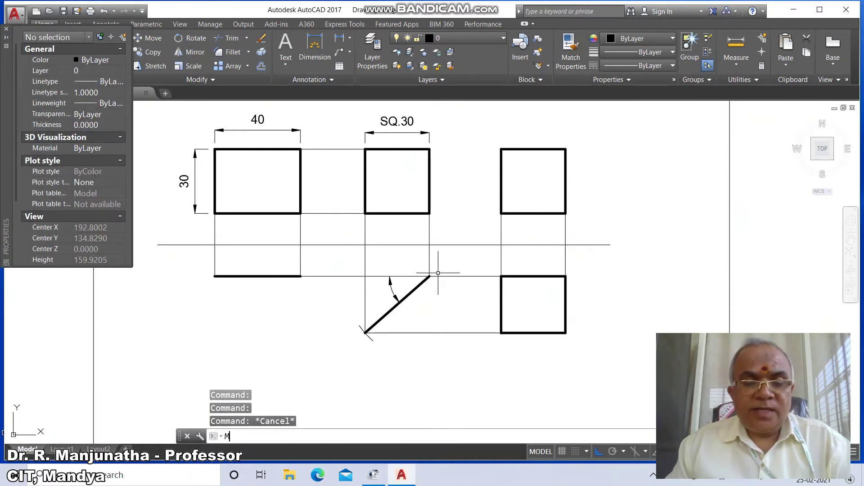
pyautogui.write('T')
pyautogui.press('Return')
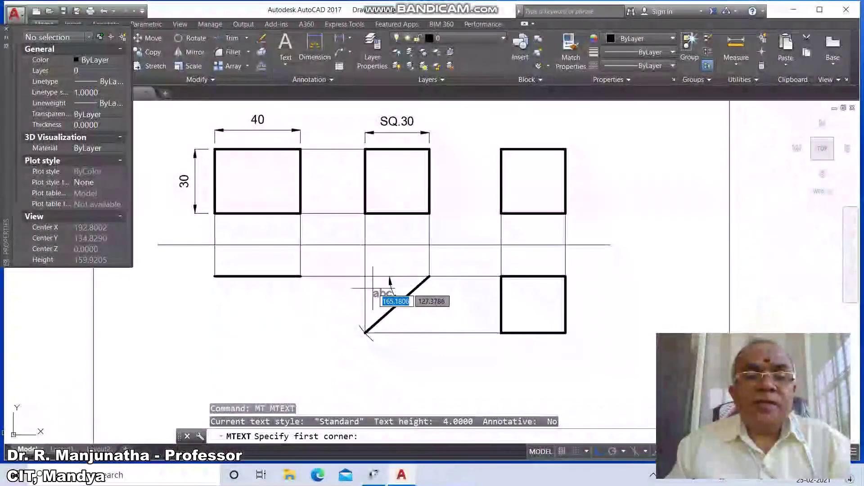
pyautogui.click(372, 290)
pyautogui.click(388, 303)
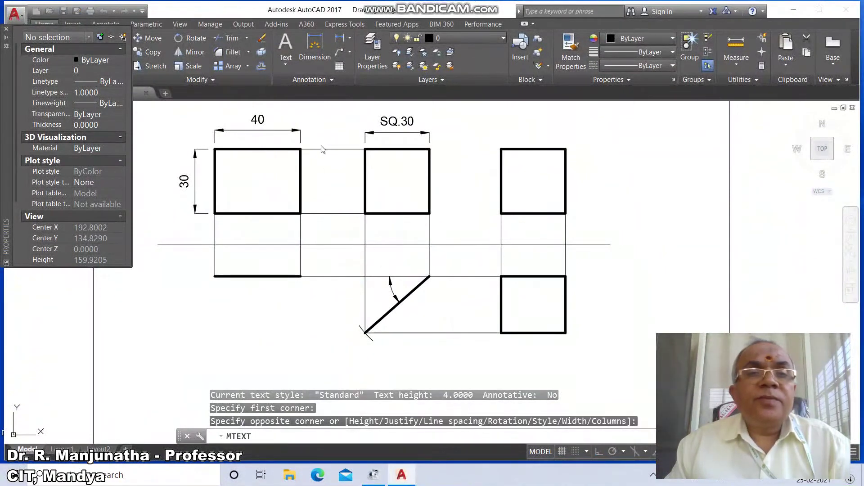
pyautogui.click(342, 38)
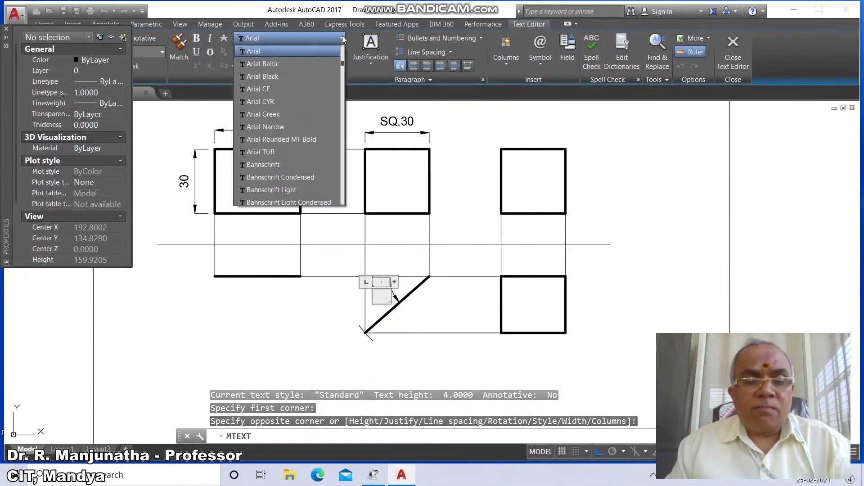
pyautogui.scroll(-5, 342, 40)
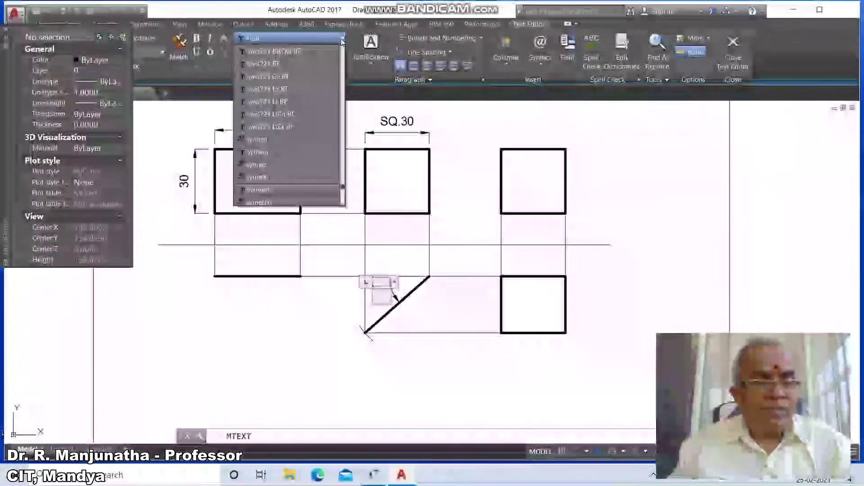
pyautogui.scroll(-1, 341, 40)
pyautogui.click(279, 189)
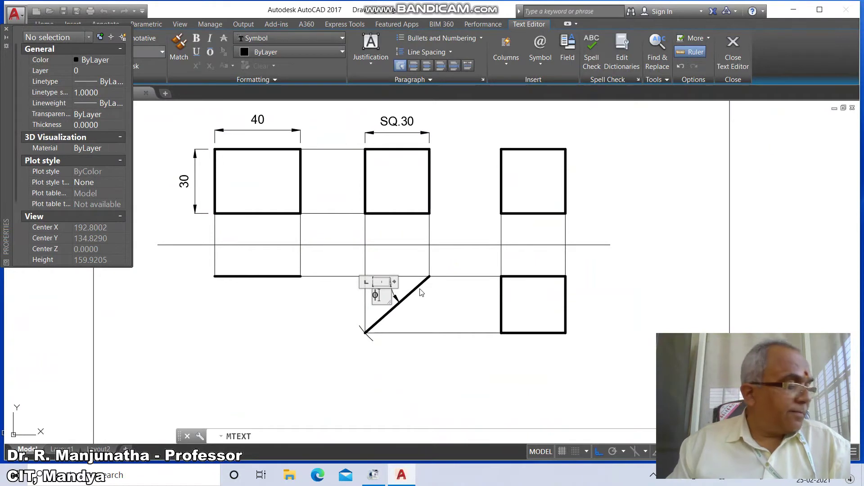
pyautogui.click(637, 310)
pyautogui.click(642, 293)
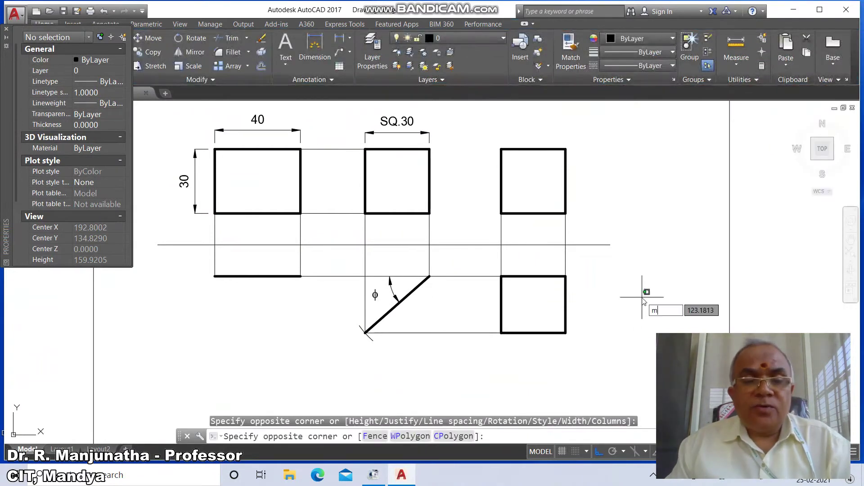
# - Move the φ label between the angular dimension arc and the inclined line, with Ortho off
pyautogui.write('m')
pyautogui.press('Return')
pyautogui.click(381, 294)
pyautogui.press('Return')
pyautogui.click(388, 323)
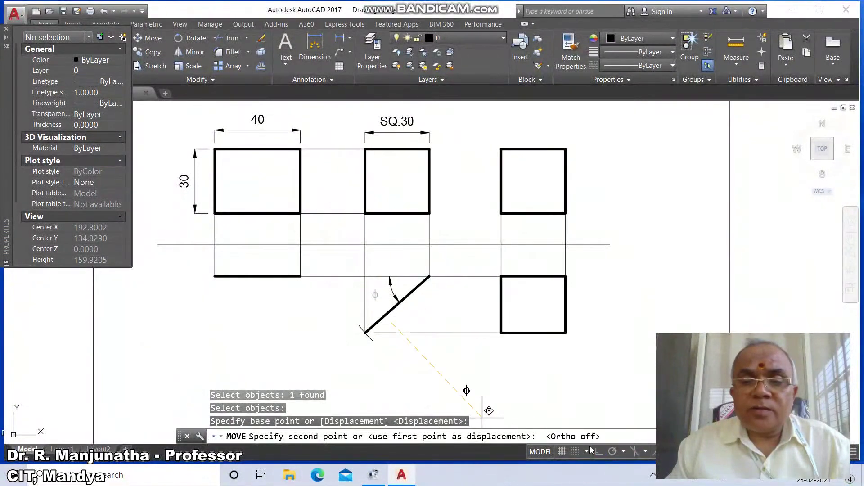
pyautogui.click(414, 313)
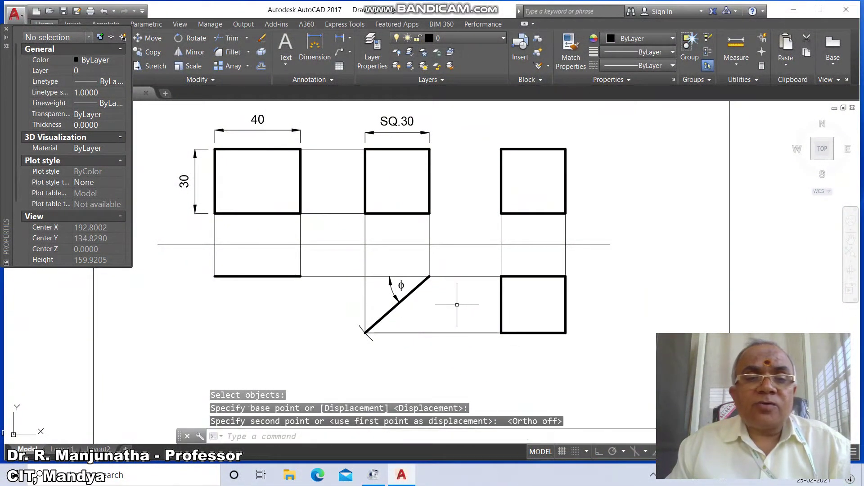
# - Start single-line text for the X label at the left end of the reference line
pyautogui.write('dt')
pyautogui.press('Return')
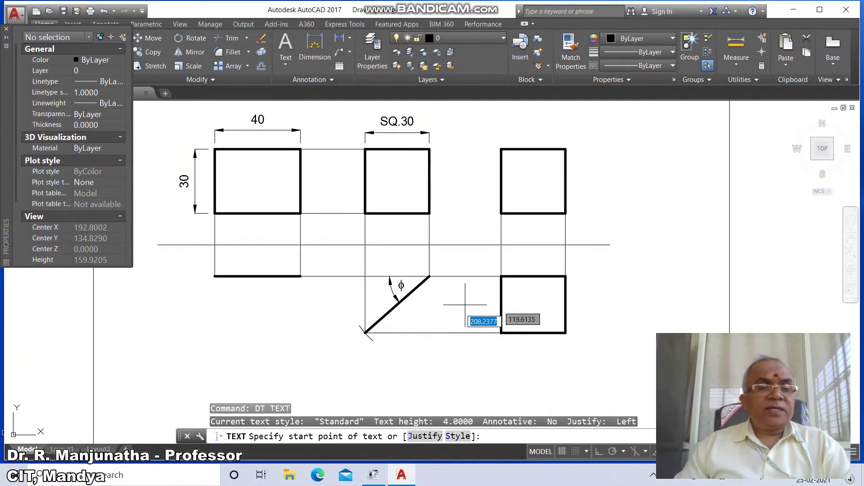
pyautogui.click(145, 247)
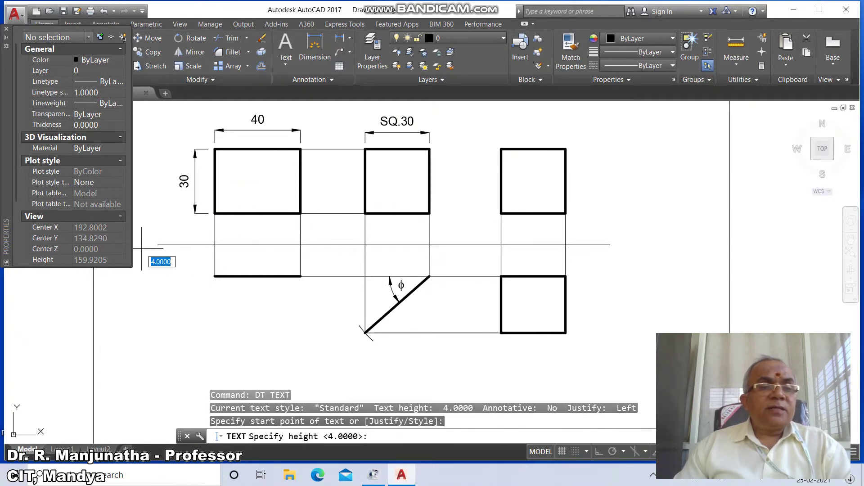
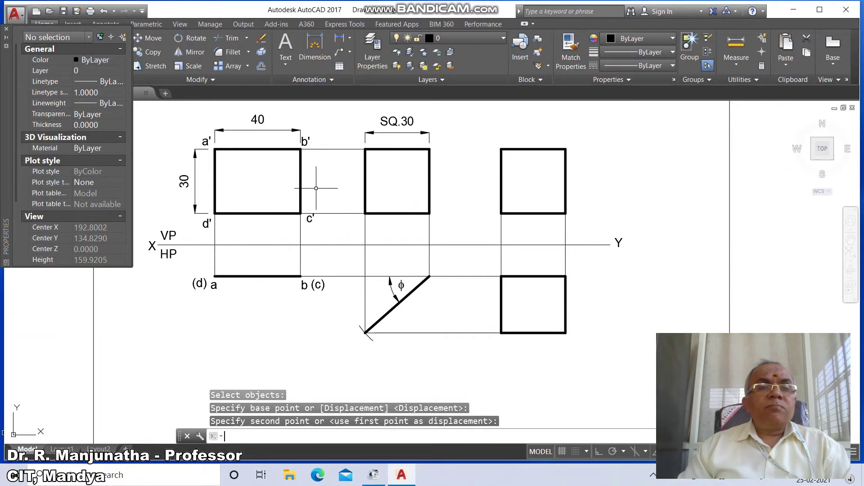
# - Move the c' and d' labels closer to the lower corners of the 40 by 30 rectangle
pyautogui.click(309, 219)
pyautogui.press('Return')
pyautogui.click(320, 227)
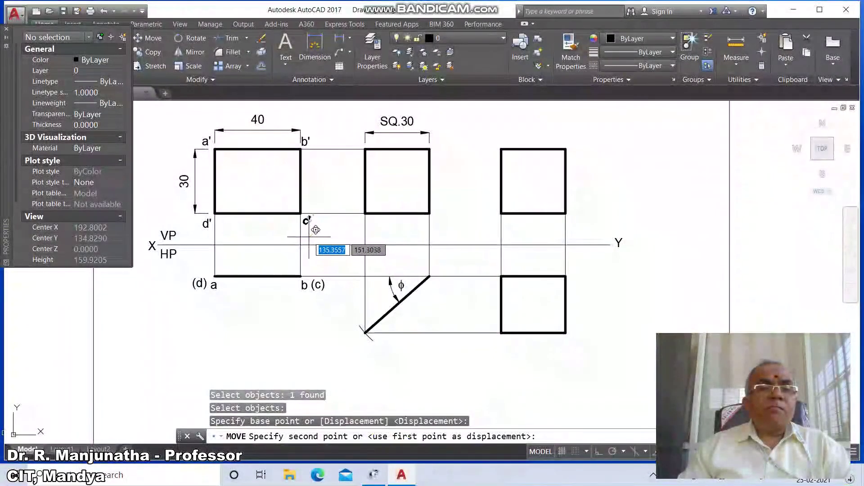
pyautogui.click(316, 229)
pyautogui.press('Return')
pyautogui.click(207, 223)
pyautogui.press('Return')
pyautogui.click(209, 242)
pyautogui.click(209, 238)
# - Copy the b label from the first top view to the upper end of the inclined line
pyautogui.write('co')
pyautogui.press('Return')
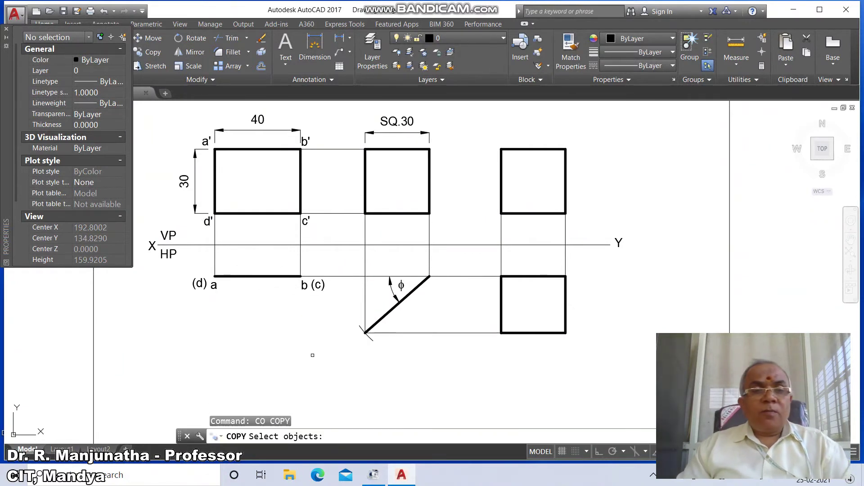
pyautogui.click(304, 290)
pyautogui.press('Return')
pyautogui.click(303, 291)
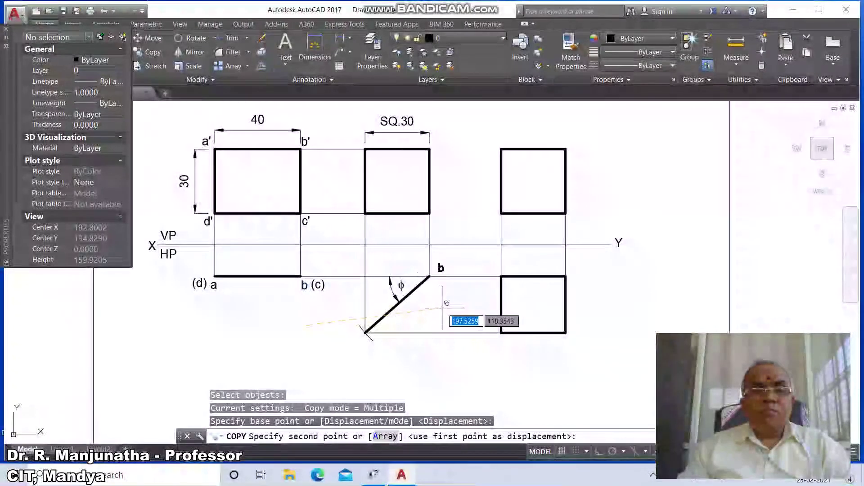
pyautogui.click(430, 275)
pyautogui.press('Return')
# - Copy the (c) label from the first top view to beside b at the upper end of the inclined line
pyautogui.press('Return')
pyautogui.click(318, 284)
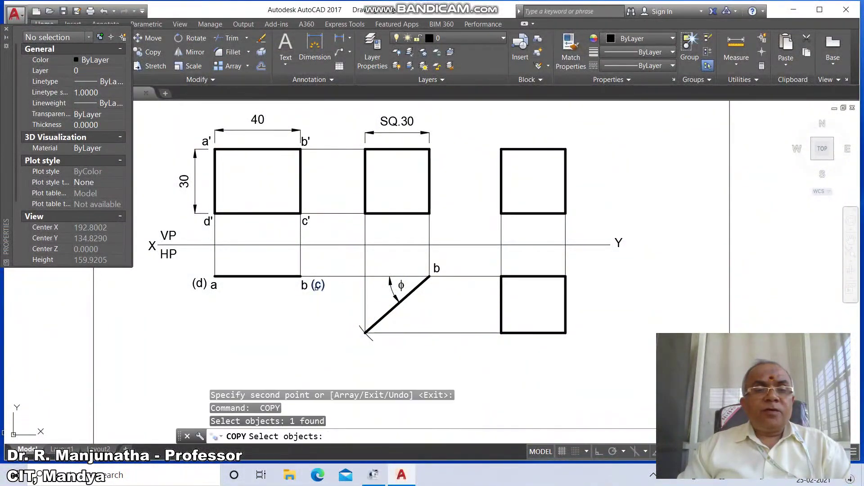
pyautogui.press('Return')
pyautogui.click(323, 309)
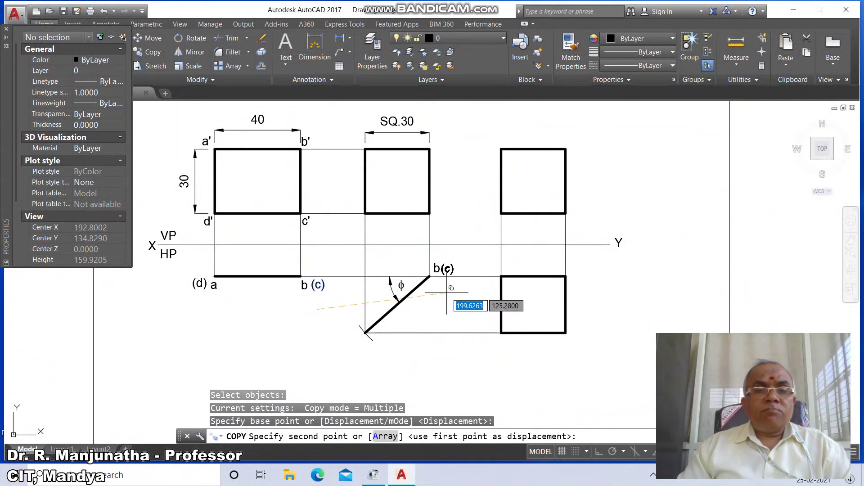
pyautogui.click(446, 292)
pyautogui.press('Return')
# - Copy the a label from the first top view to the lower end of the inclined line
pyautogui.press('Return')
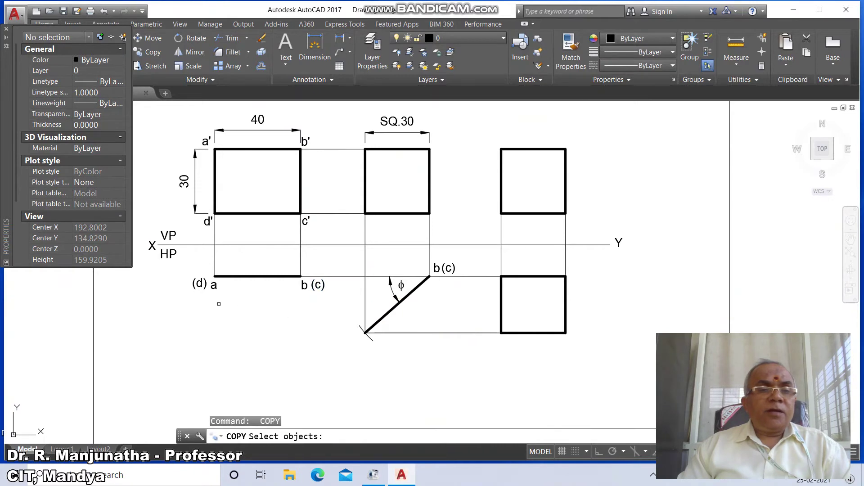
pyautogui.click(210, 285)
pyautogui.press('Return')
pyautogui.click(197, 301)
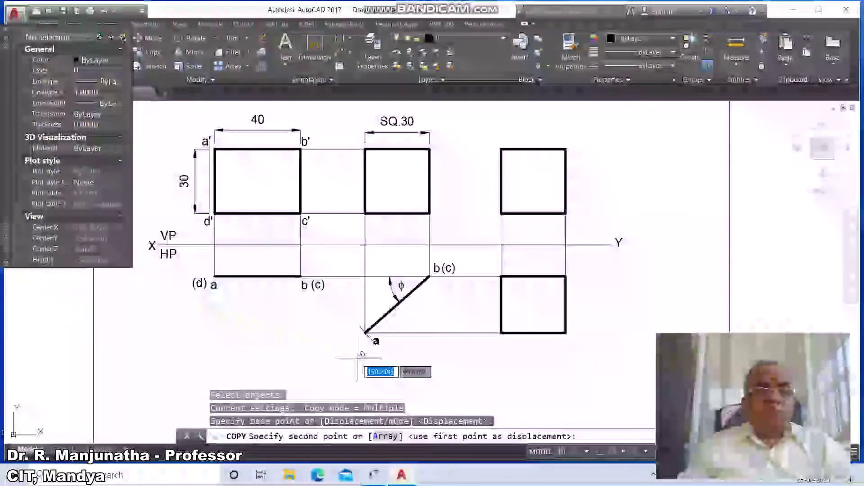
pyautogui.click(344, 355)
pyautogui.press('Return')
# - Copy the (d) label from the first top view to beside a at the lower end of the inclined line
pyautogui.press('Return')
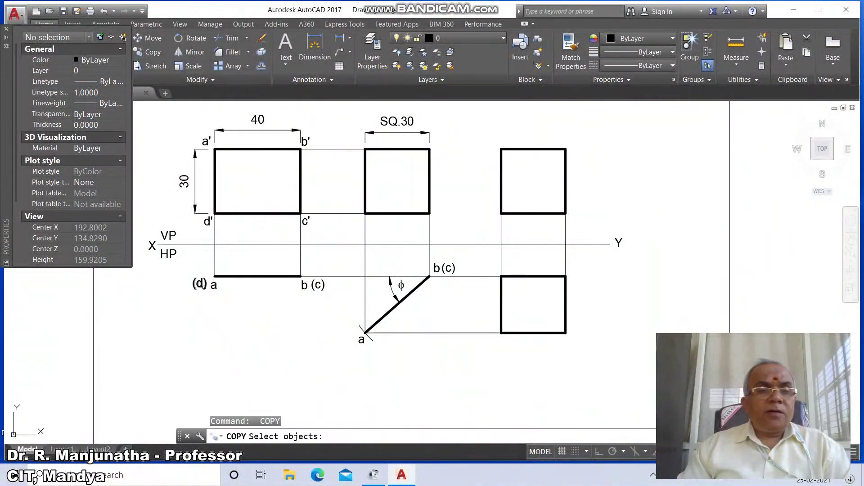
pyautogui.click(199, 283)
pyautogui.press('Return')
pyautogui.click(166, 286)
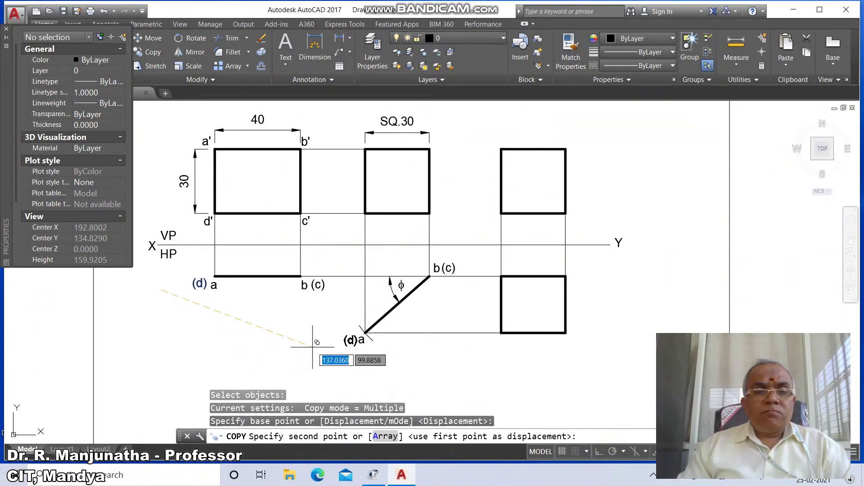
pyautogui.click(312, 344)
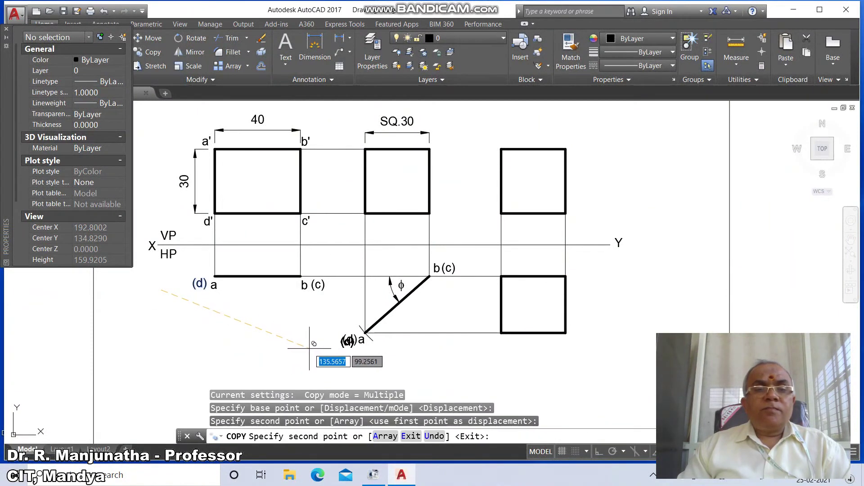
pyautogui.press('Return')
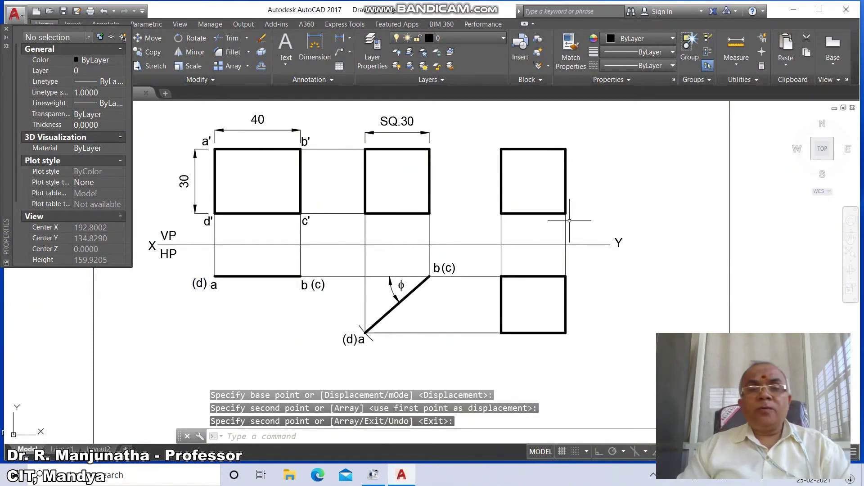
# - Copy the a' label from the 40 by 30 rectangle to the upper-left corner of the middle square
pyautogui.write('co')
pyautogui.press('Return')
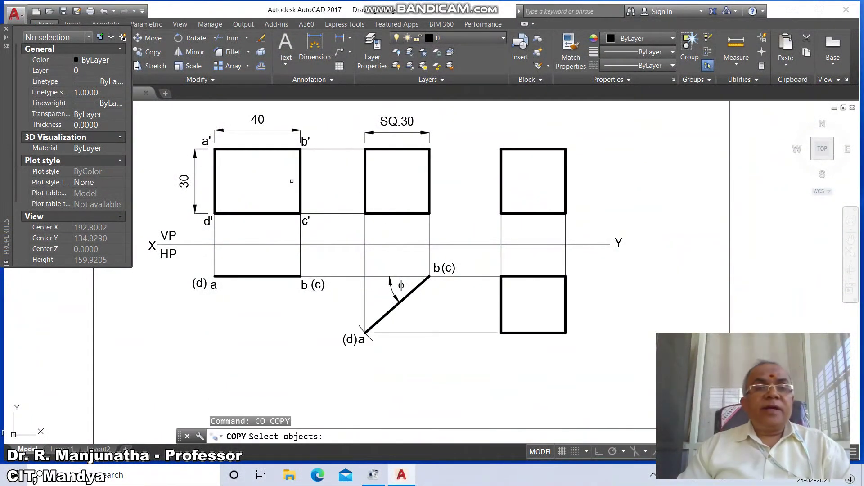
pyautogui.click(206, 141)
pyautogui.press('Return')
pyautogui.click(233, 180)
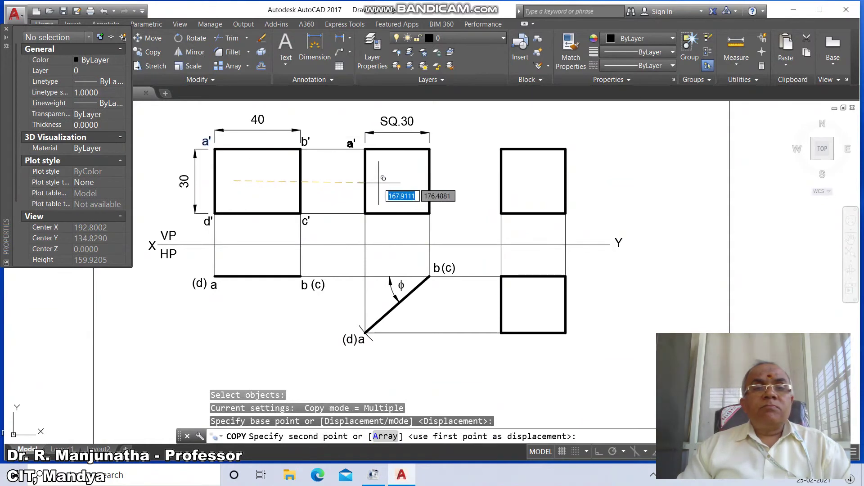
pyautogui.click(385, 179)
pyautogui.press('Return')
# - Copy the b' label from the 40 by 30 rectangle to the upper-right corner of the middle square
pyautogui.press('Return')
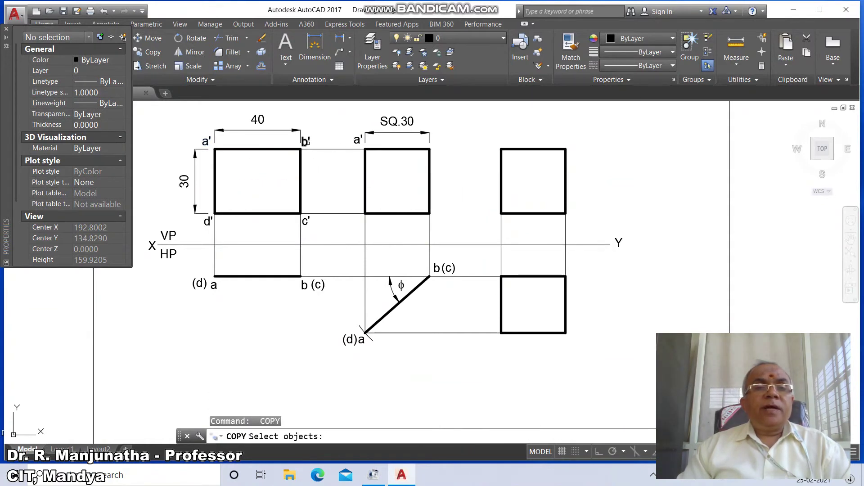
pyautogui.click(306, 142)
pyautogui.press('Return')
pyautogui.click(321, 168)
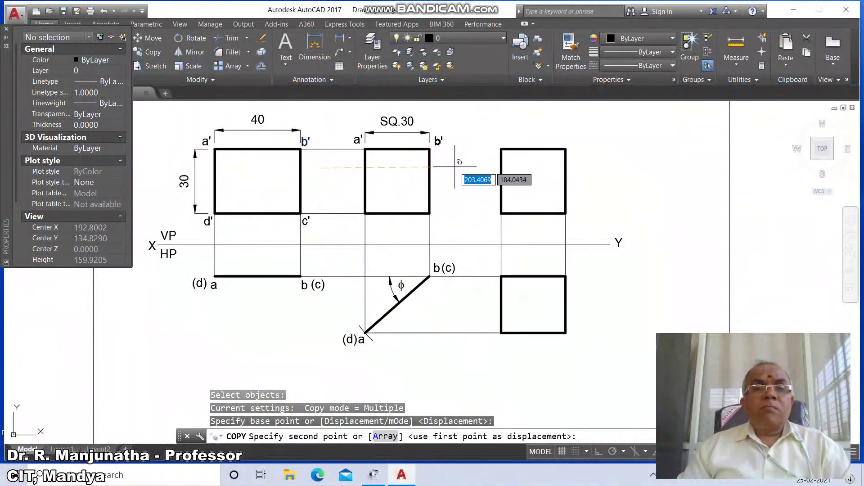
pyautogui.click(455, 167)
pyautogui.press('Return')
# - Copy the c' label from the 40 by 30 rectangle to the lower-right corner of the middle square
pyautogui.press('Return')
pyautogui.click(306, 221)
pyautogui.press('Return')
pyautogui.click(311, 245)
pyautogui.click(444, 239)
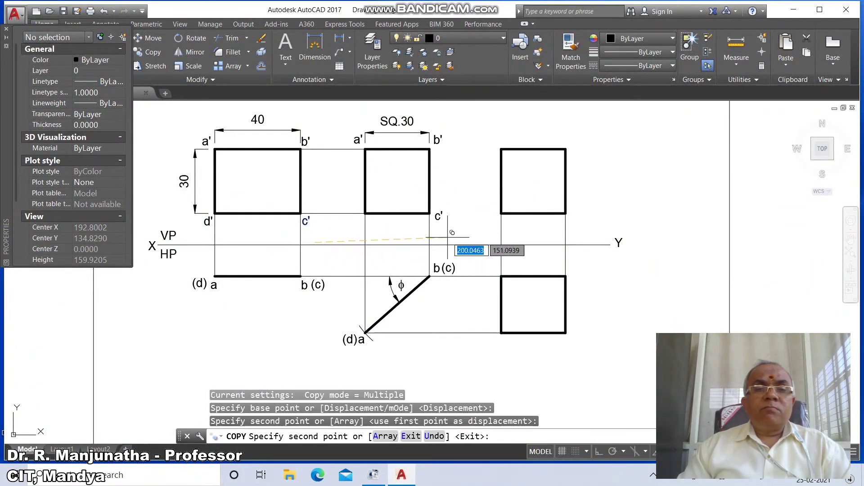
pyautogui.press('Return')
# - Copy the d' label from the 40 by 30 rectangle to the lower-left corner of the middle square
pyautogui.press('Return')
pyautogui.click(207, 221)
pyautogui.press('Return')
pyautogui.click(212, 225)
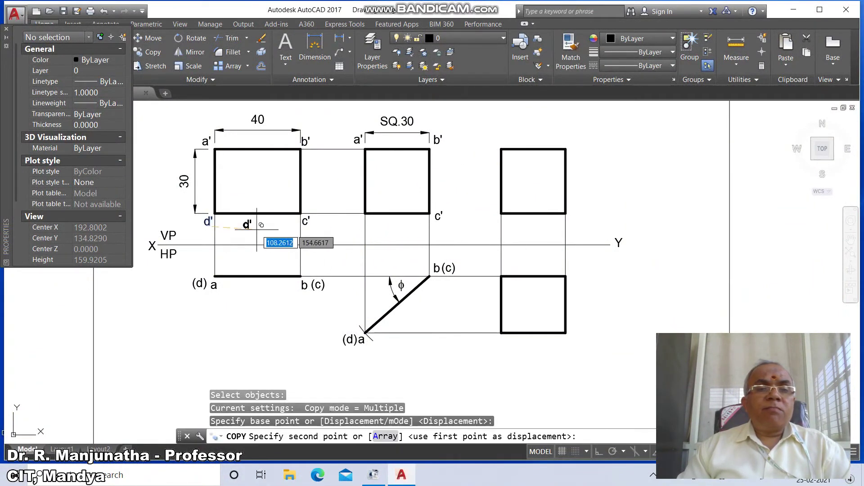
pyautogui.click(363, 225)
pyautogui.press('Return')
# - Copy the a' label from the middle square to the lower-left corner of the final front view
pyautogui.press('Return')
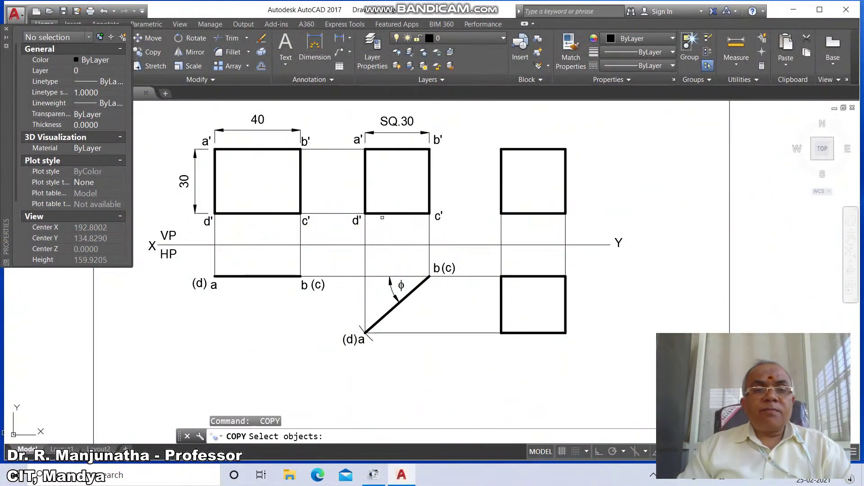
pyautogui.click(358, 140)
pyautogui.press('Return')
pyautogui.click(368, 164)
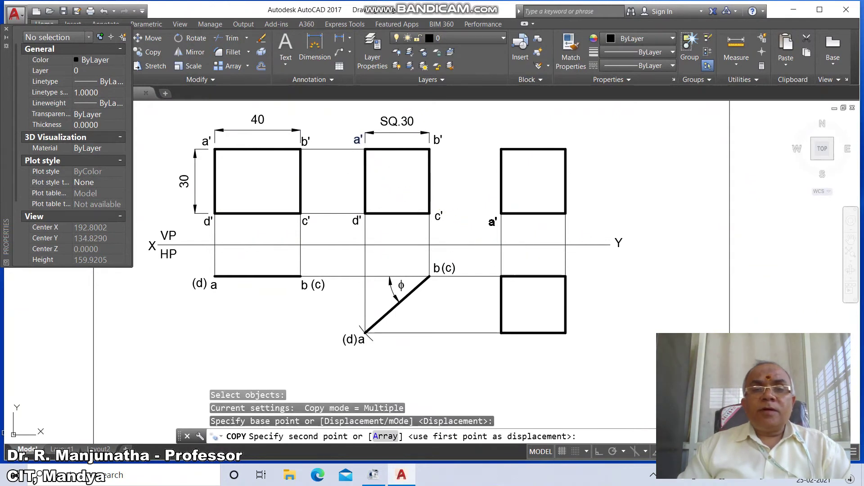
pyautogui.click(505, 243)
pyautogui.press('Return')
# - Copy the b' label from the middle square to the upper-left corner of the final front view
pyautogui.press('Return')
pyautogui.click(437, 140)
pyautogui.press('Return')
pyautogui.click(450, 184)
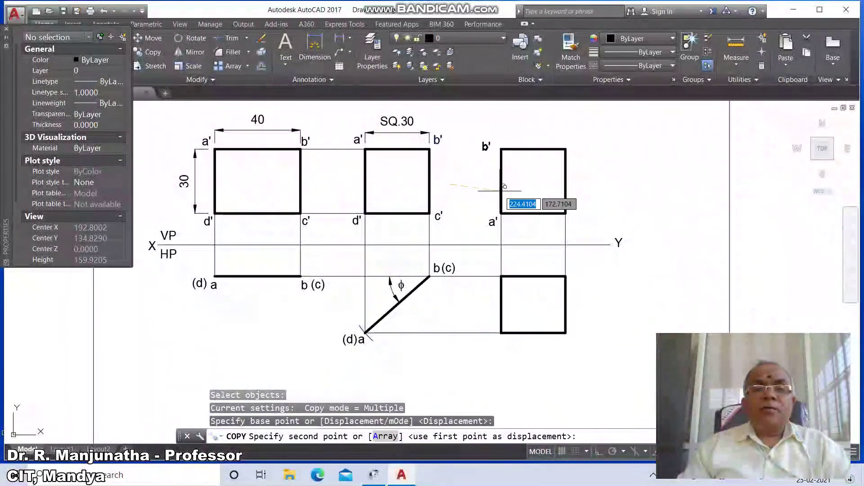
pyautogui.click(512, 184)
pyautogui.press('Return')
# - Copy the c' label from the middle square to the upper-right corner of the final front view
pyautogui.press('Return')
pyautogui.click(439, 216)
pyautogui.press('Return')
pyautogui.click(451, 224)
pyautogui.click(570, 156)
pyautogui.press('Return')
# - Copy the d' label from the middle square to the lower-right corner of the final front view
pyautogui.press('Return')
pyautogui.click(356, 220)
pyautogui.press('Return')
pyautogui.click(360, 233)
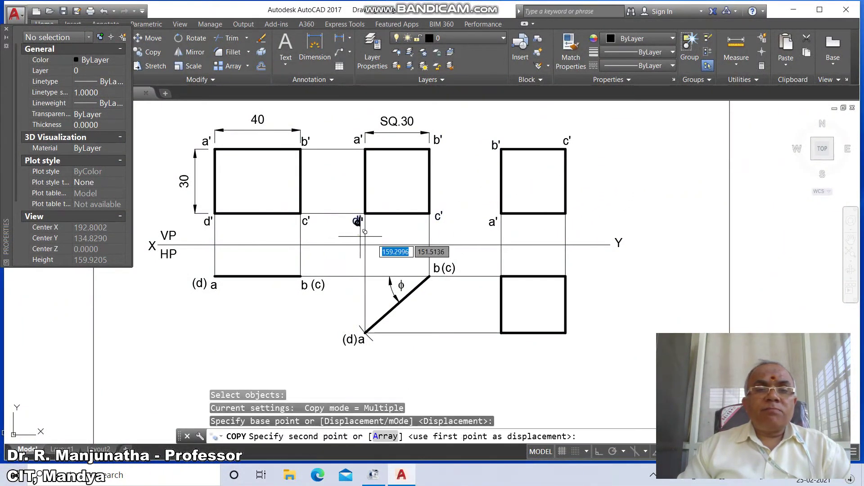
pyautogui.click(574, 232)
pyautogui.press('Return')
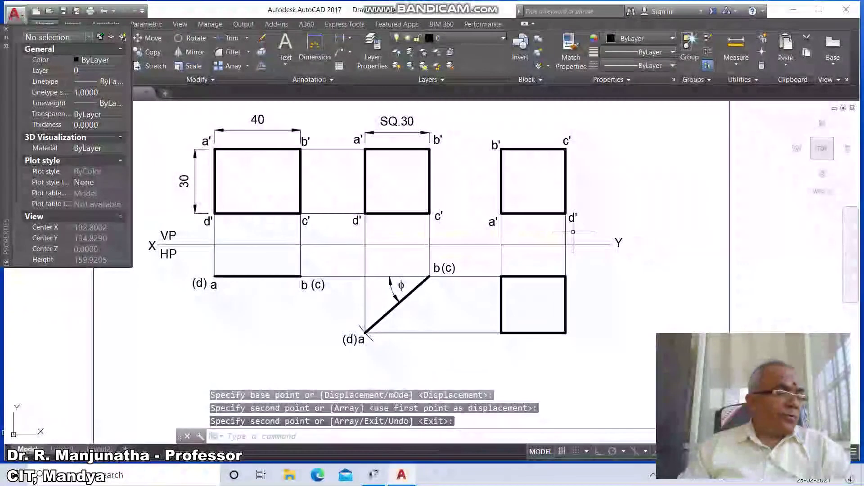
# - Add single-line text labels b and a at the upper-left and lower-left corners of the final top view, keeping the default height and rotation
pyautogui.write('d')
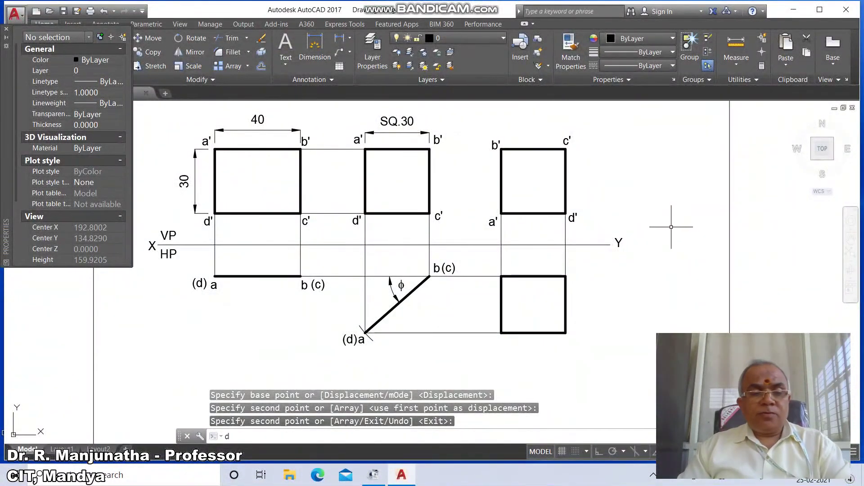
pyautogui.write('t')
pyautogui.press('Return')
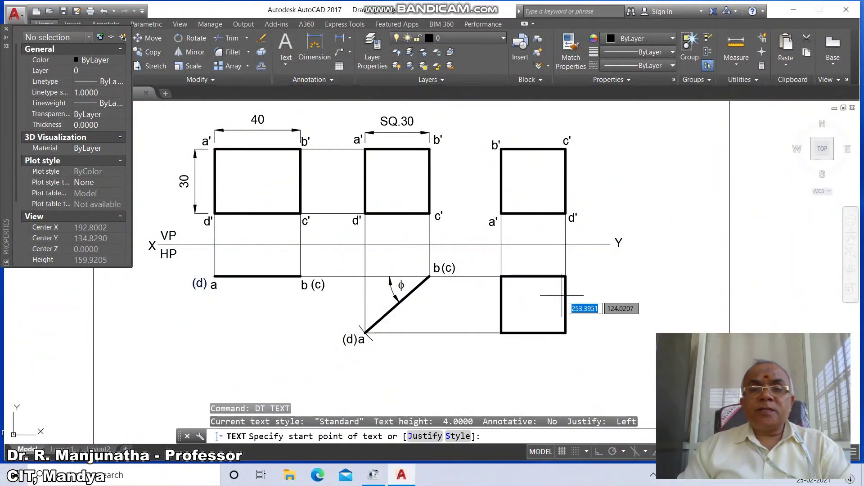
pyautogui.click(496, 273)
pyautogui.press('Return')
pyautogui.press('Return')
pyautogui.write('b')
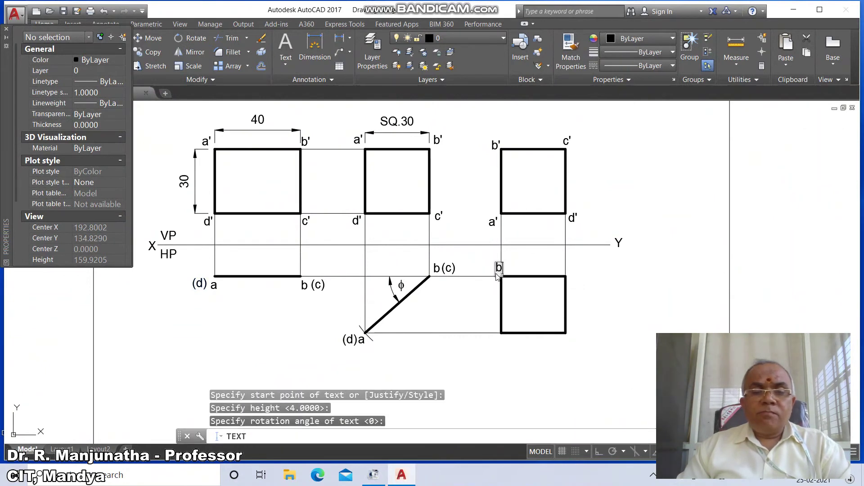
pyautogui.write('a')
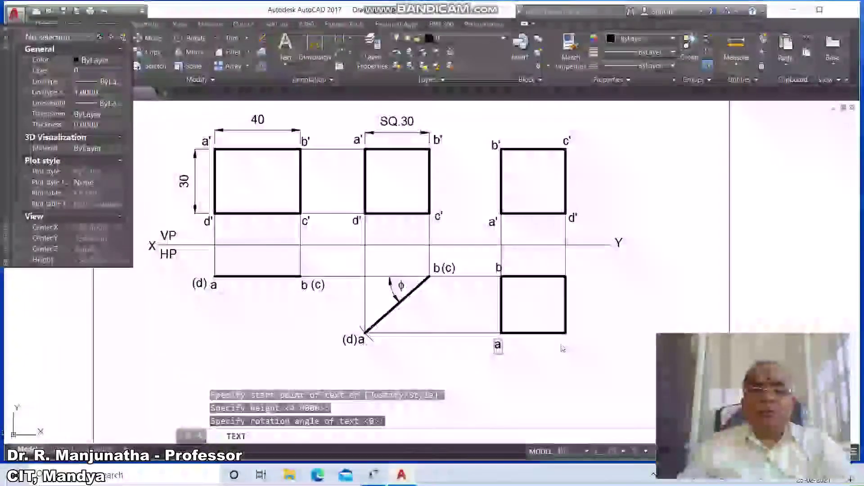
# - Label the lower-right corner of the final top view d and its upper-right corner c, then finish the text
pyautogui.click(567, 348)
pyautogui.write('d')
pyautogui.click(570, 274)
pyautogui.write('c')
pyautogui.press('Return')
pyautogui.press('Return')
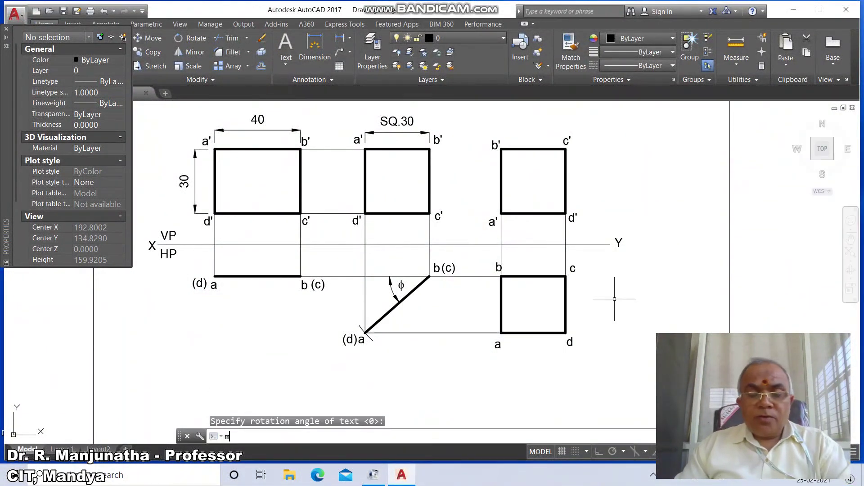
# - Move the a and d labels closer to the lower corners of the final top view
pyautogui.write('m')
pyautogui.press('Return')
pyautogui.click(497, 345)
pyautogui.press('Return')
pyautogui.click(498, 347)
pyautogui.click(498, 343)
pyautogui.press('Return')
pyautogui.click(568, 344)
pyautogui.press('Return')
pyautogui.click(570, 362)
pyautogui.click(570, 359)
# - Move the b and c labels closer to the upper corners of the final top view
pyautogui.press('Return')
pyautogui.click(499, 267)
pyautogui.press('Return')
pyautogui.click(511, 288)
pyautogui.click(508, 289)
pyautogui.press('Return')
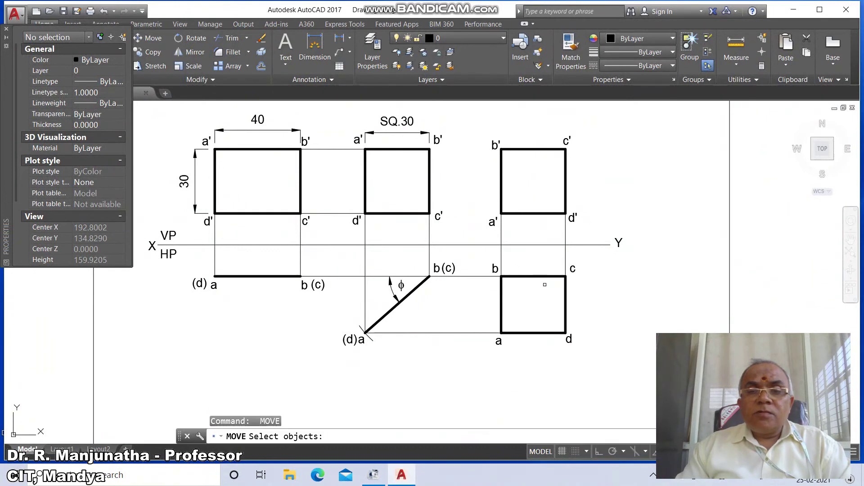
pyautogui.click(573, 269)
pyautogui.press('Return')
pyautogui.click(593, 289)
pyautogui.click(589, 290)
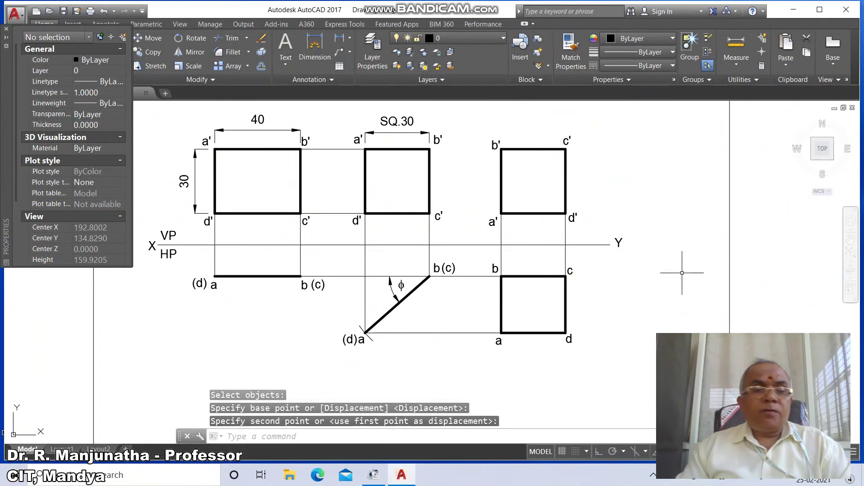
# - Restore the previous zoom view with the whole problem 119 sheet and start another Zoom
pyautogui.write('z')
pyautogui.press('Return')
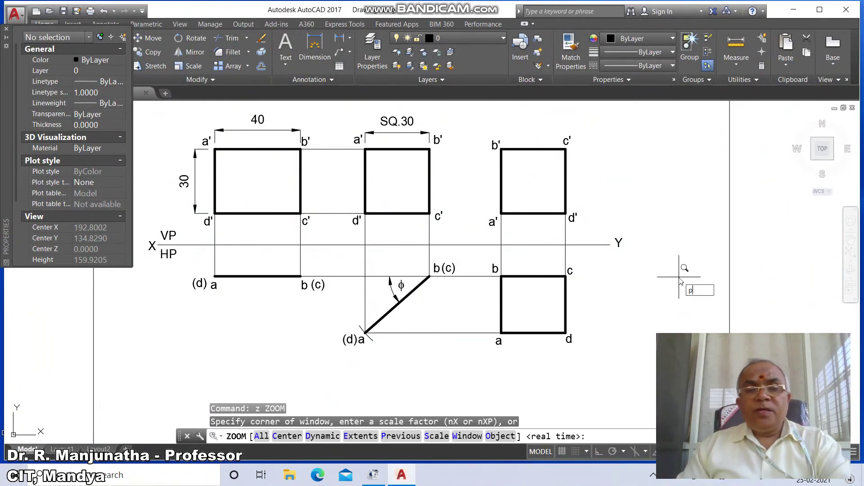
pyautogui.write('p')
pyautogui.press('Return')
pyautogui.write('Z')
pyautogui.press('Return')
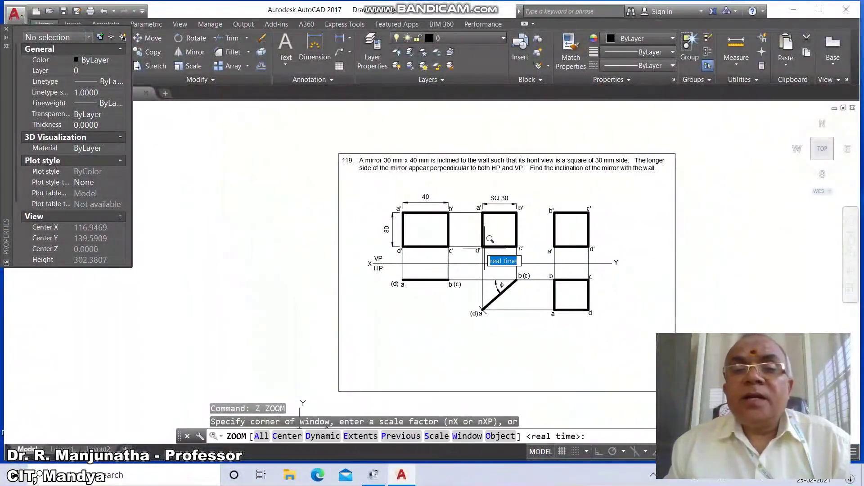